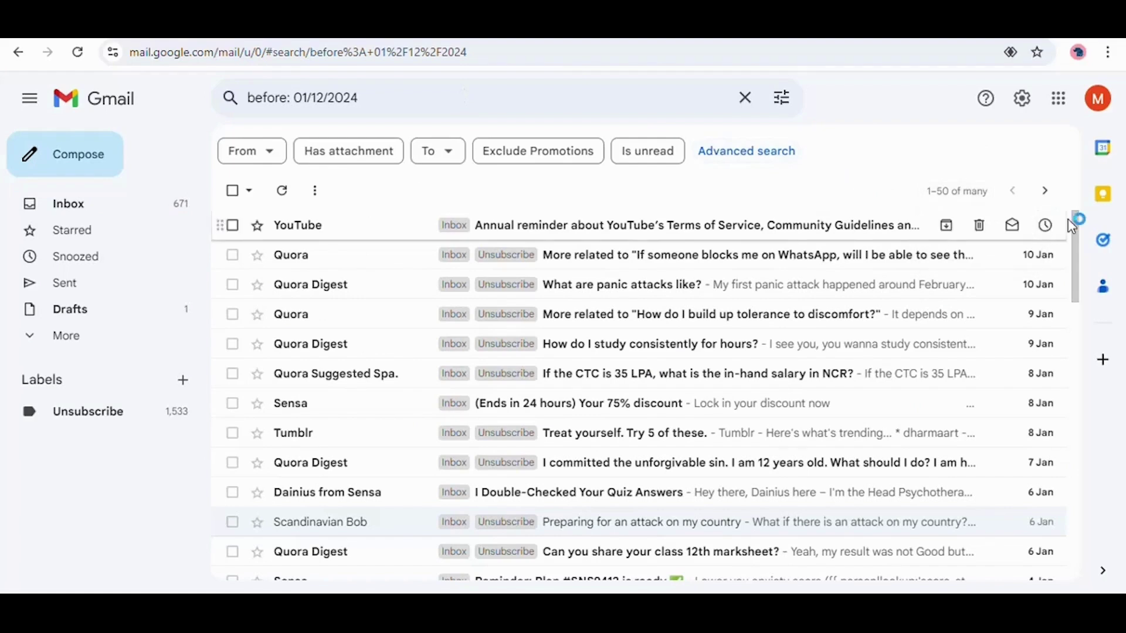
- Select all conversations on the results page for mail before 01/12/2024 and try to delete them
left_click_drag(1081, 221, 1074, 527)
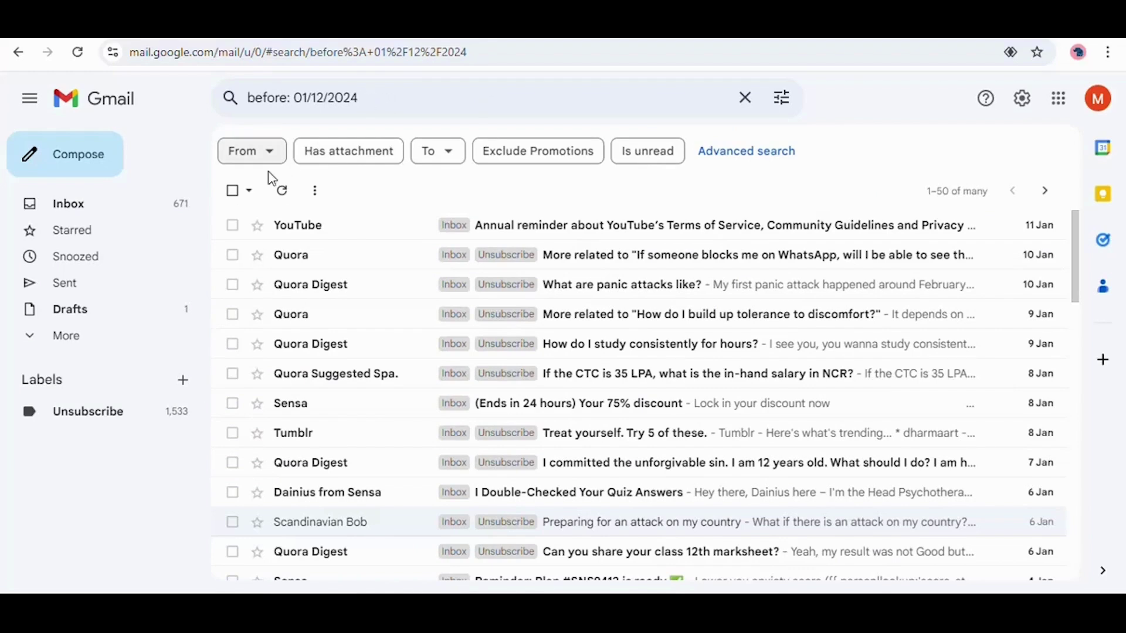
left_click(232, 191)
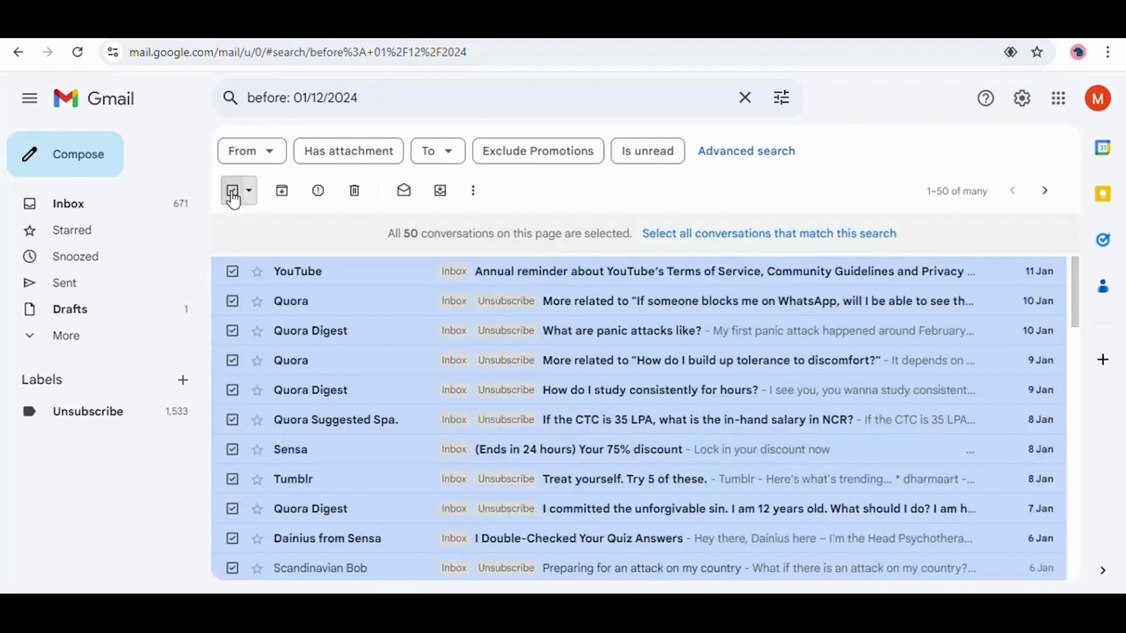
left_click(318, 191)
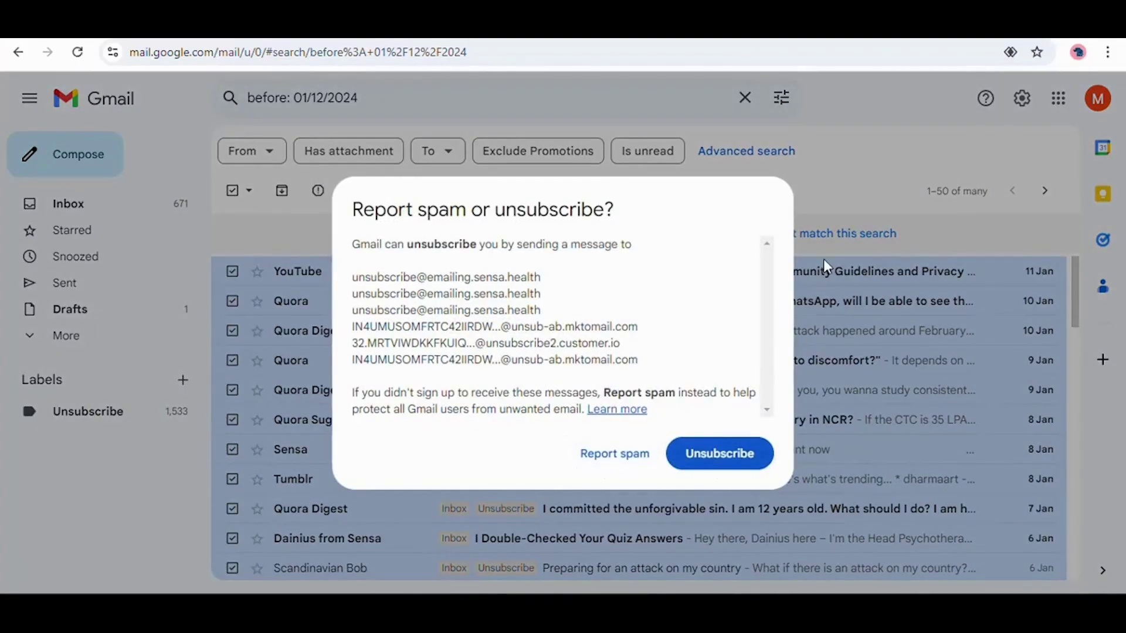
left_click(836, 169)
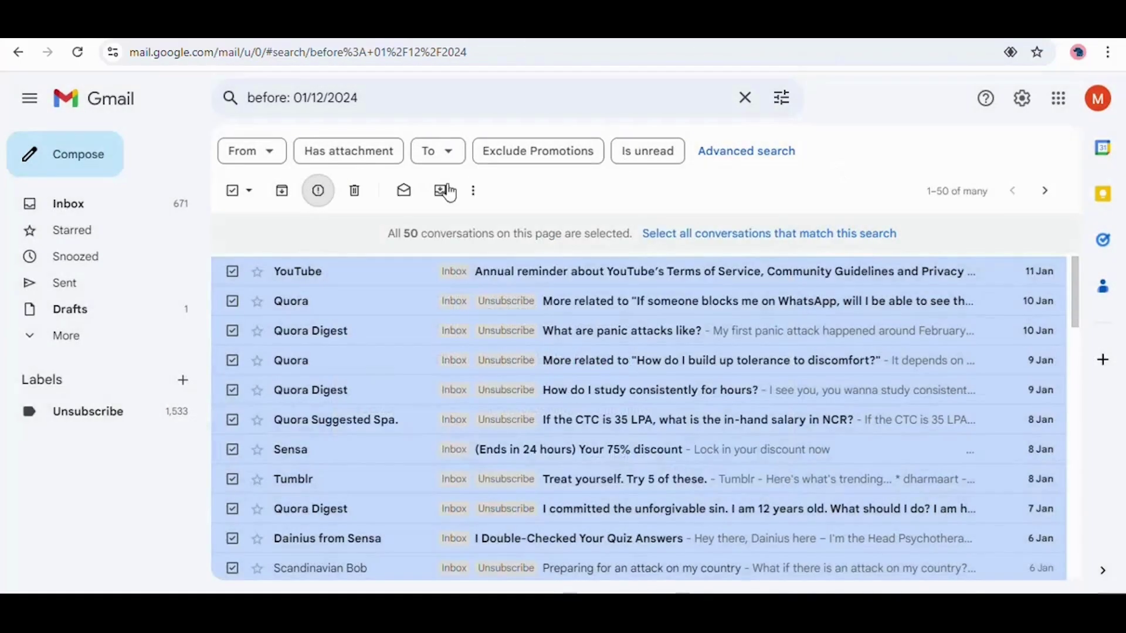
left_click(358, 192)
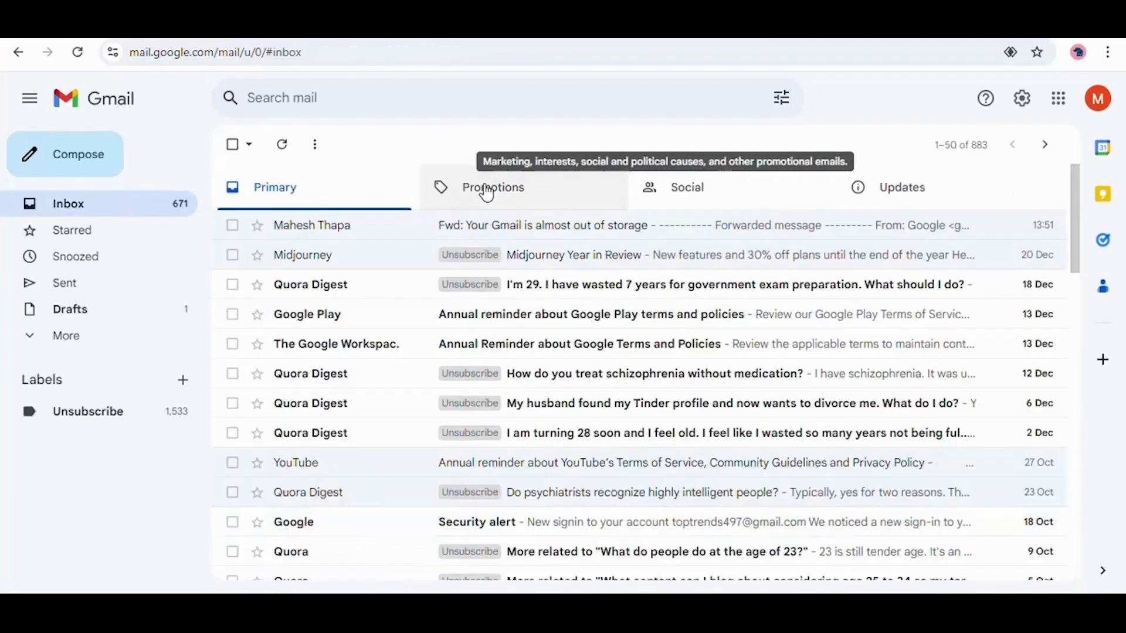
- Open the Promotions category, look through the Adobe "Happy Holidays from the Adobe team" email, and return to the list
left_click(549, 176)
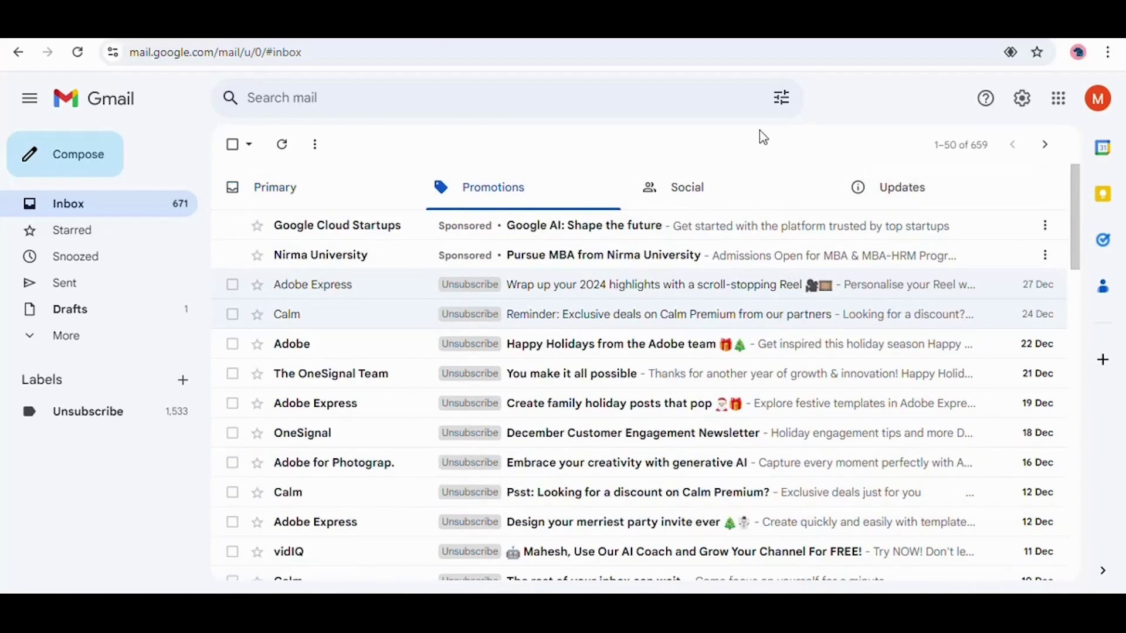
mouse_move(1073, 169)
left_mouse_down()
mouse_move(1075, 259)
mouse_move(1081, 189)
left_mouse_up()
double_click(692, 301)
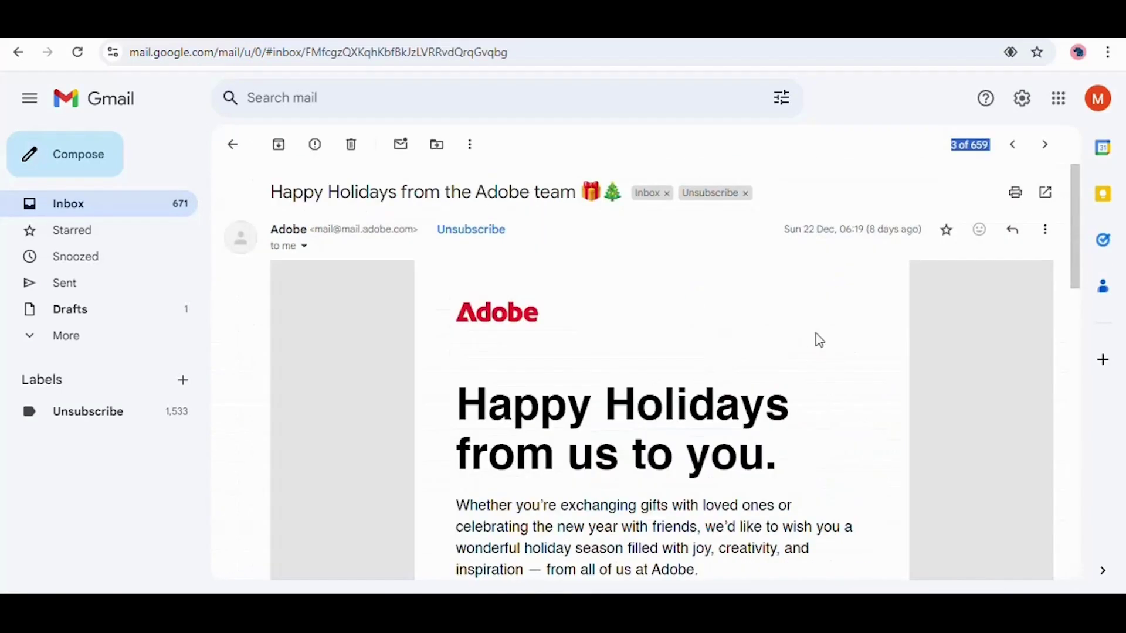
mouse_move(1073, 220)
left_mouse_down()
mouse_move(1083, 469)
mouse_move(1081, 236)
left_mouse_up()
left_click(232, 144)
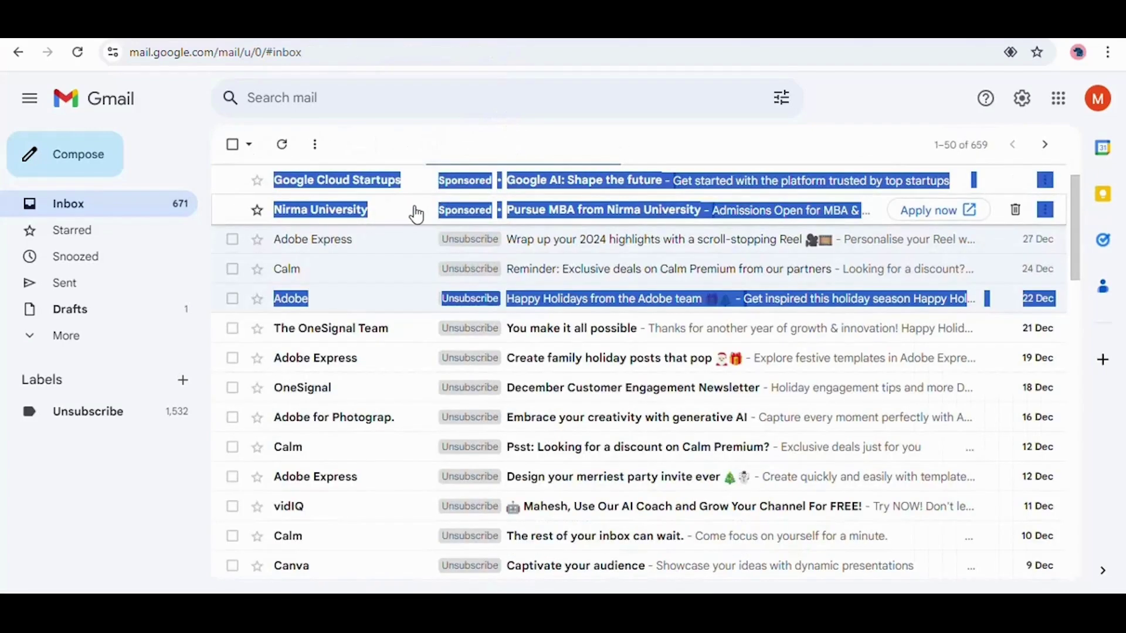
left_click(412, 215)
left_click(235, 147)
- Search the mailbox for "unsubscribe" and look over the matching emails
left_click(548, 97)
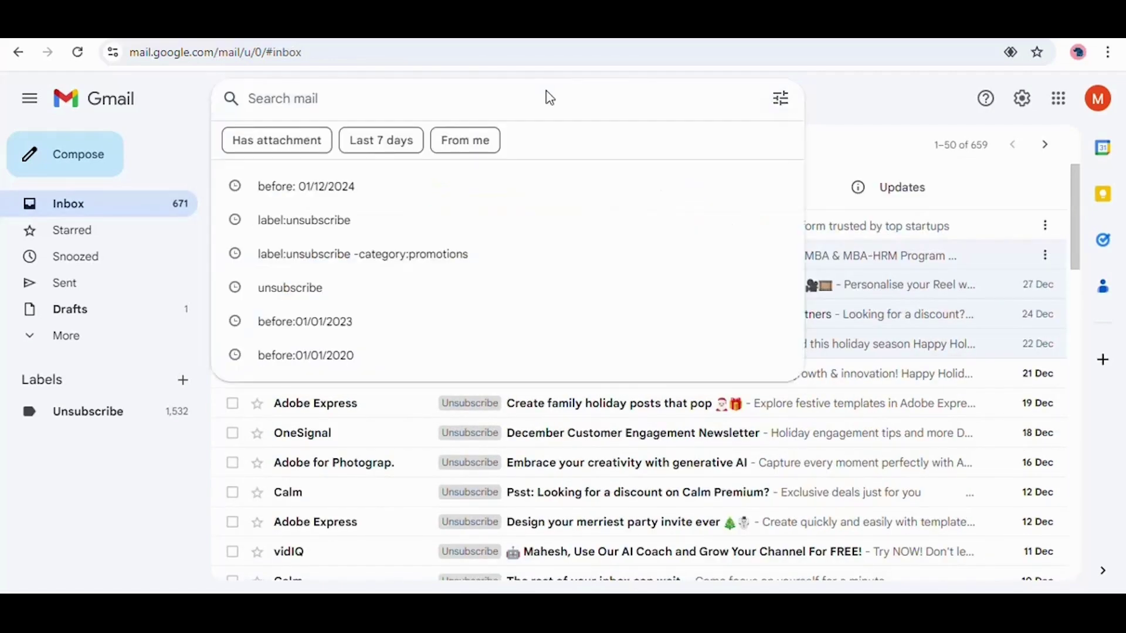
type("unsubscribe")
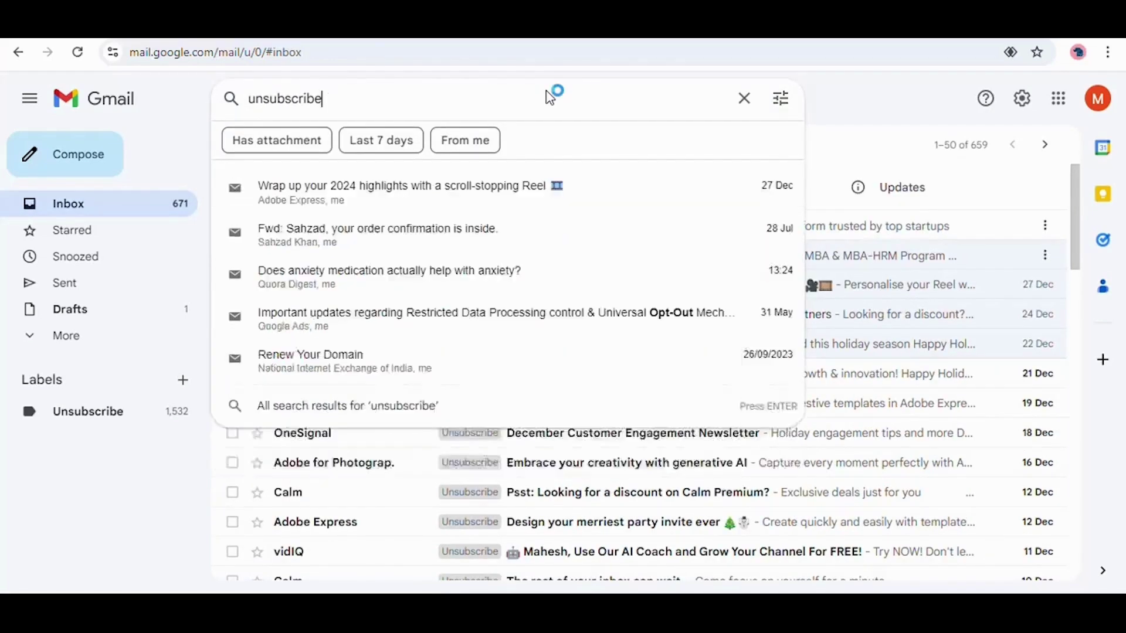
key("Return")
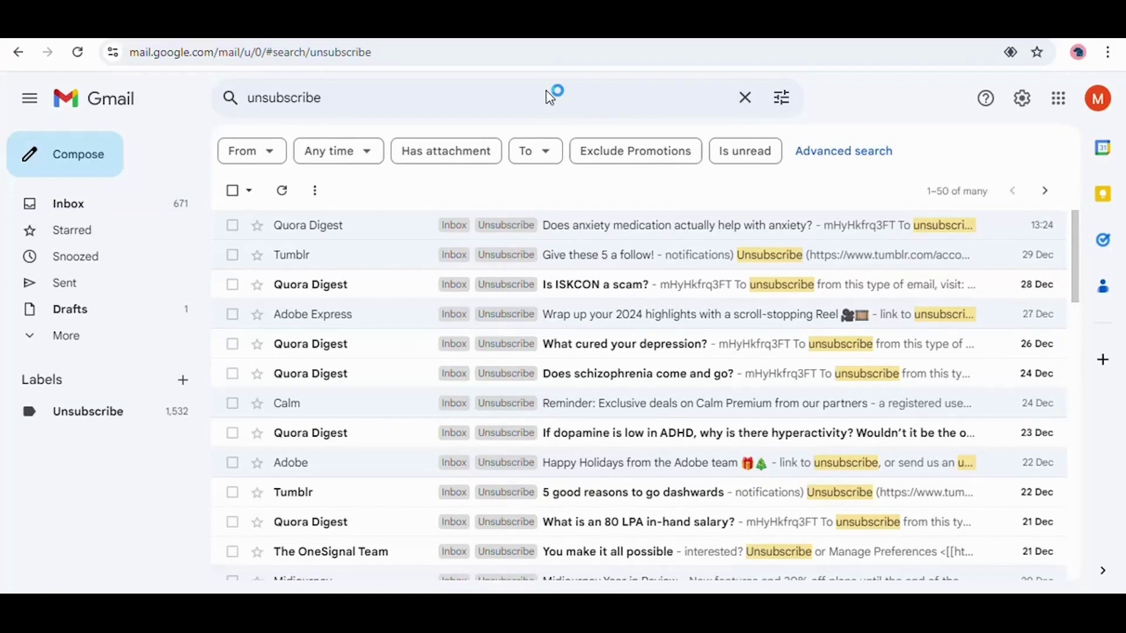
mouse_move(1075, 226)
left_mouse_down()
mouse_move(1078, 317)
mouse_move(1078, 226)
left_mouse_up()
- Create a filter from the unsubscribe search that applies a new label named "unsubscribe", including to matching conversations
left_click(786, 105)
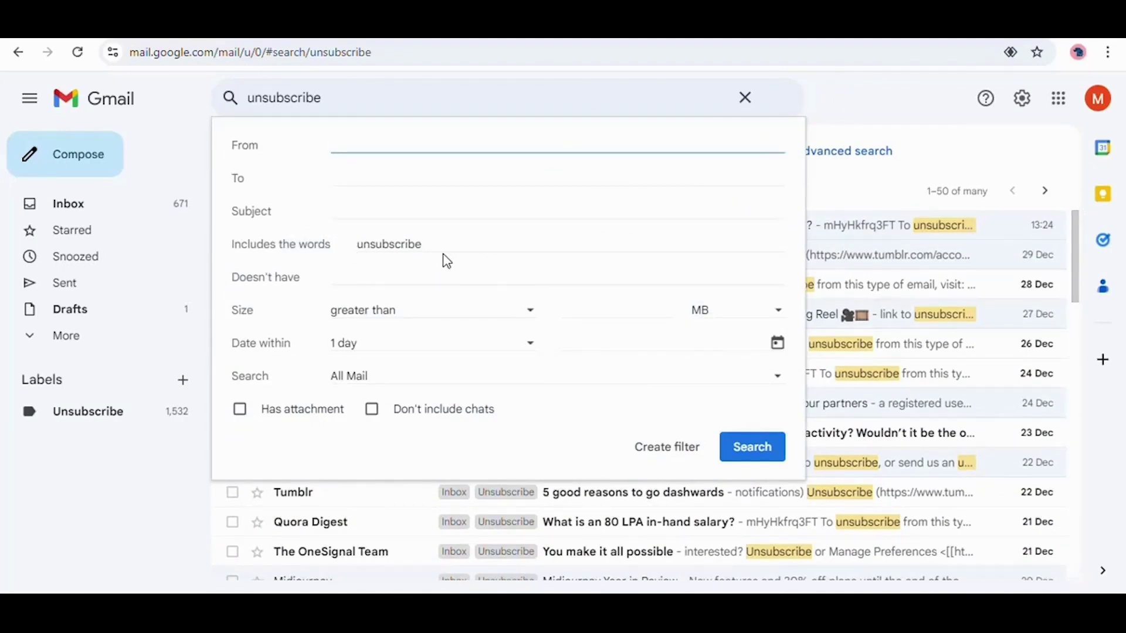
left_click(680, 447)
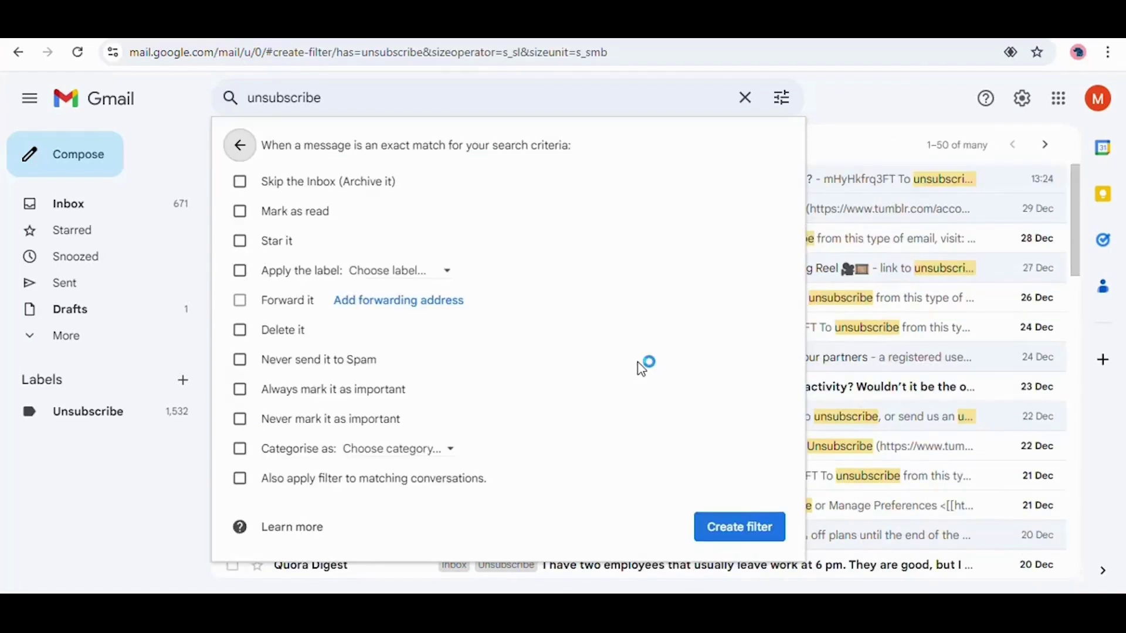
left_click(241, 273)
left_click(428, 271)
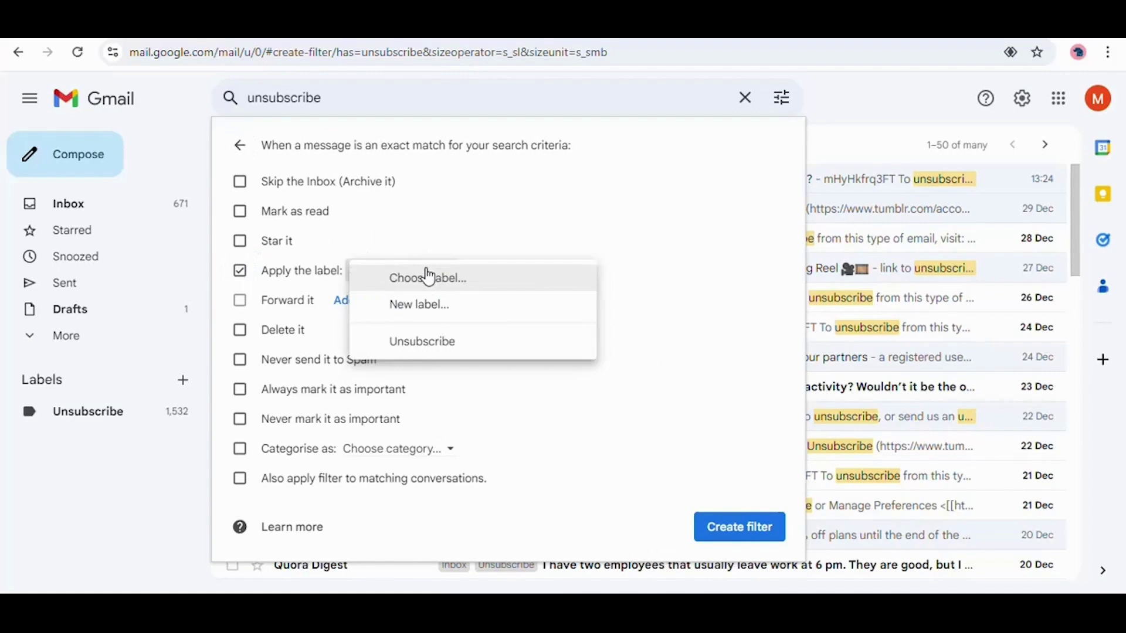
left_click(436, 320)
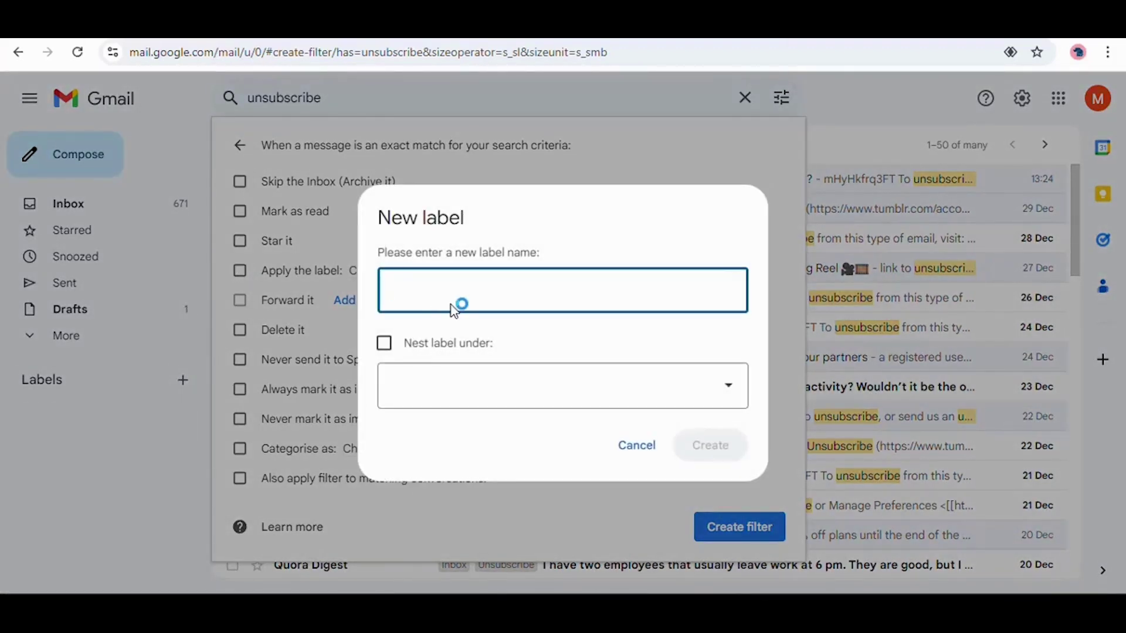
type("unsubscribe")
left_click(704, 448)
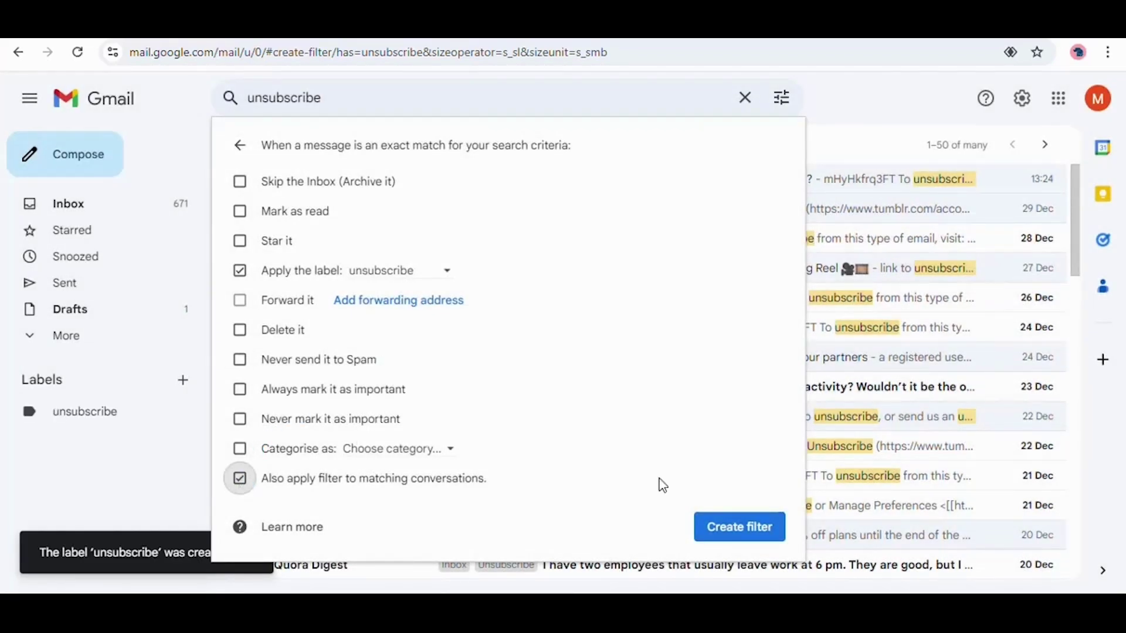
left_click(729, 539)
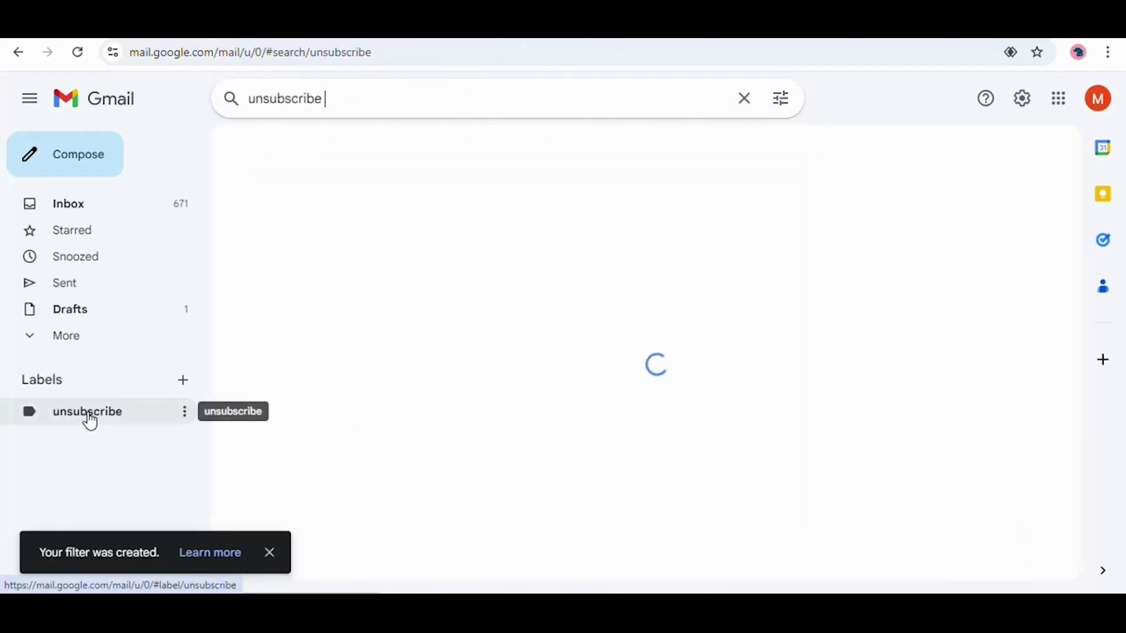
- View the emails under the unsubscribe label, selecting and then deselecting all conversations on the page
left_click(91, 421)
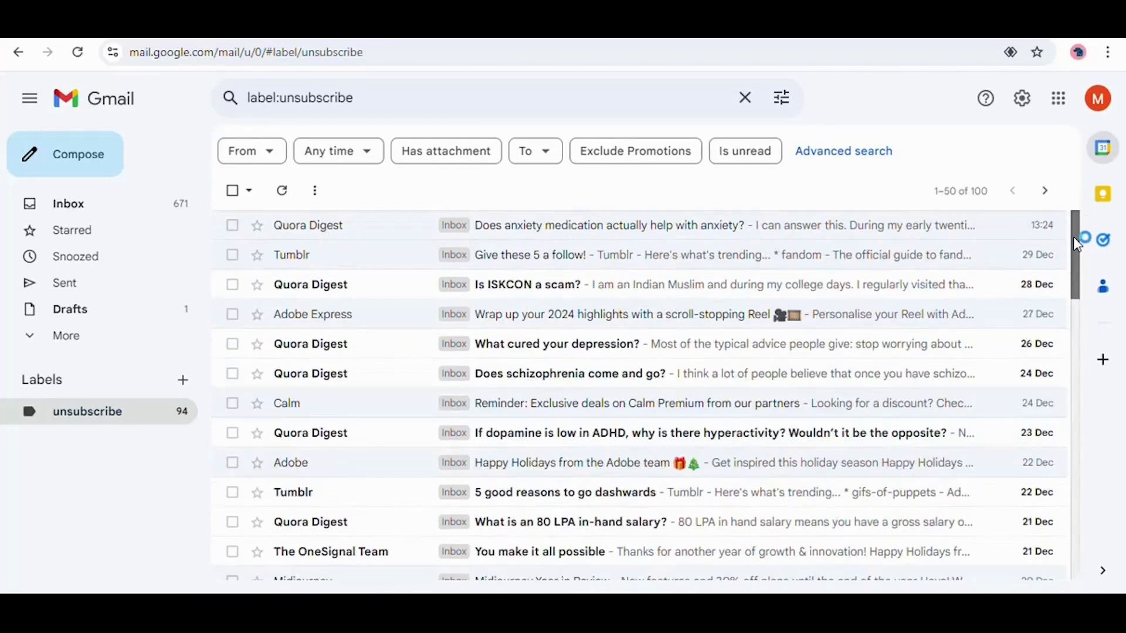
left_click(233, 190)
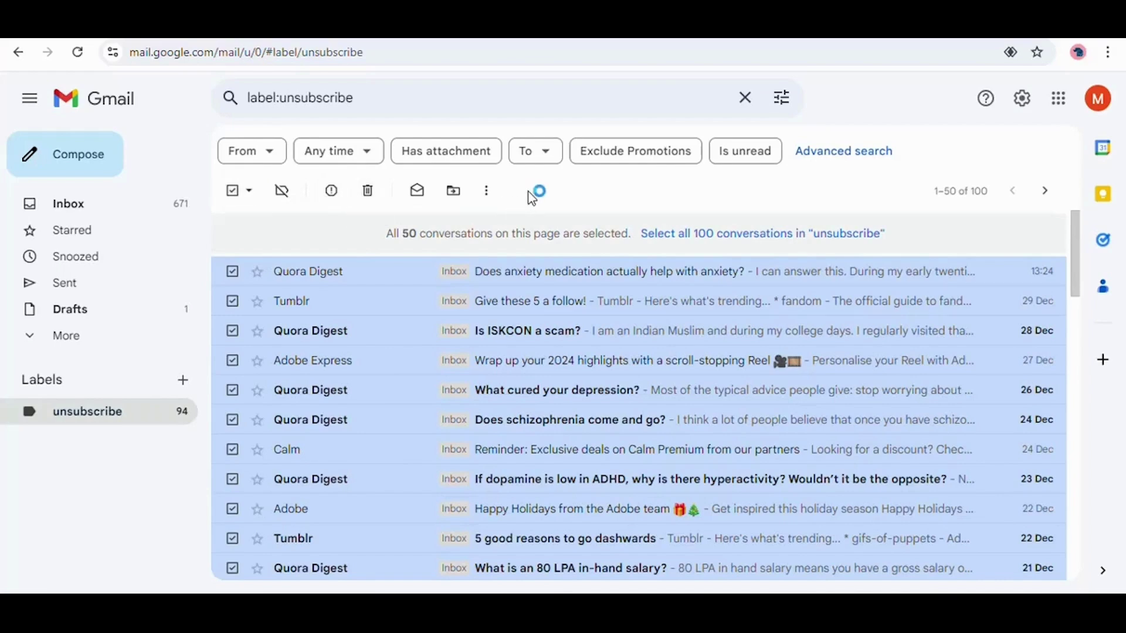
left_click(234, 193)
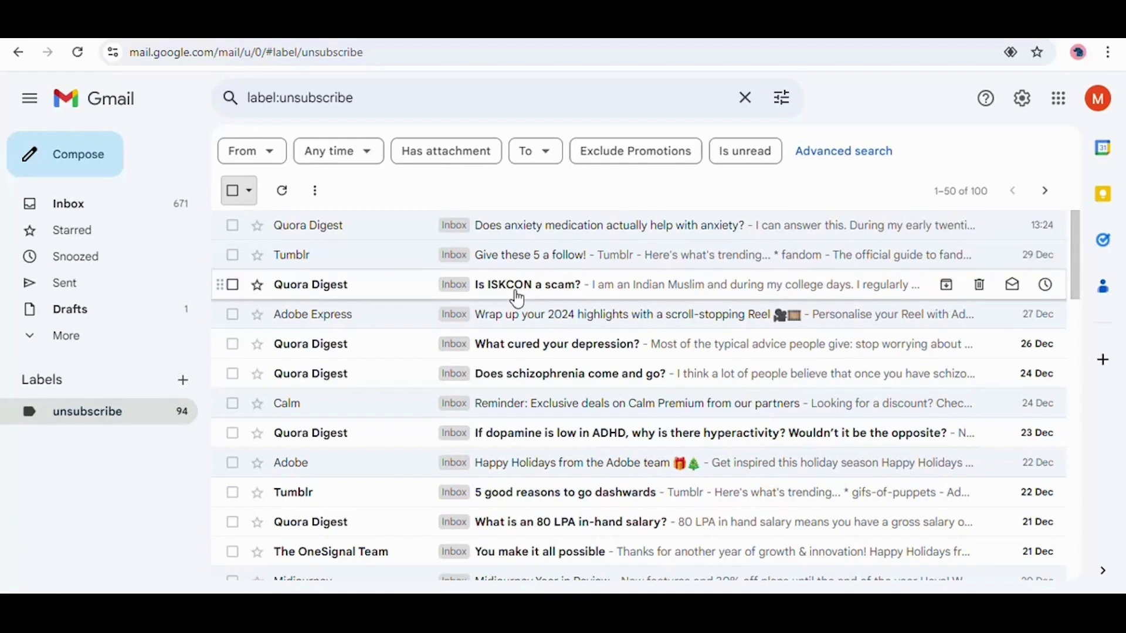
- Copy the sender's email address from the Tumblr "Give these 5 a follow!" message and return to the labelled list
left_click(408, 270)
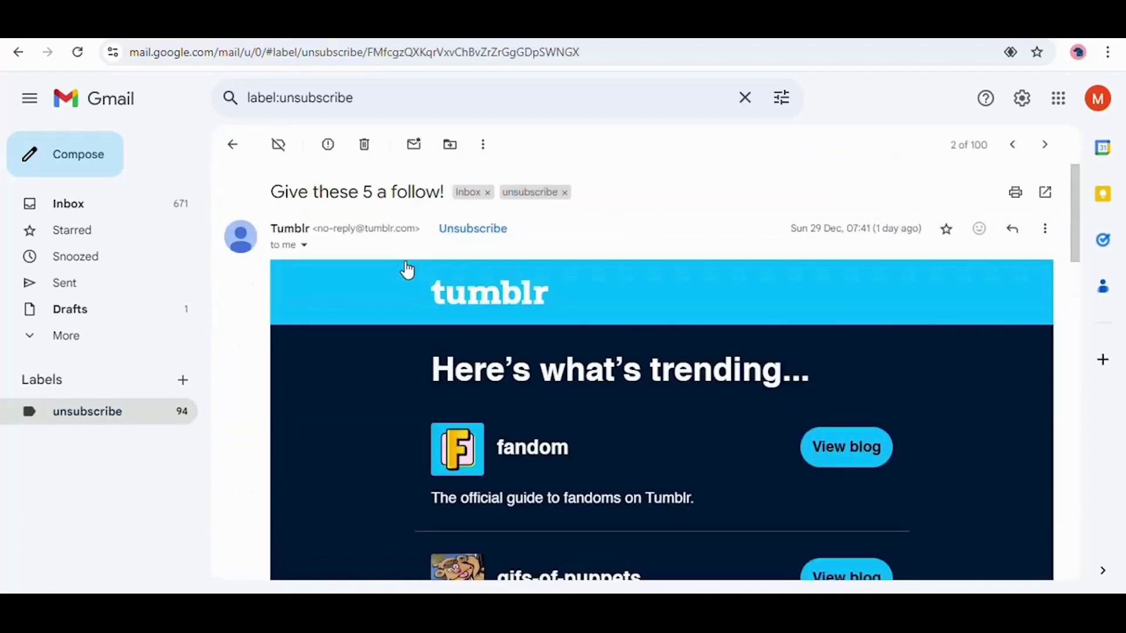
left_click_drag(415, 229, 320, 227)
key("ctrl+c")
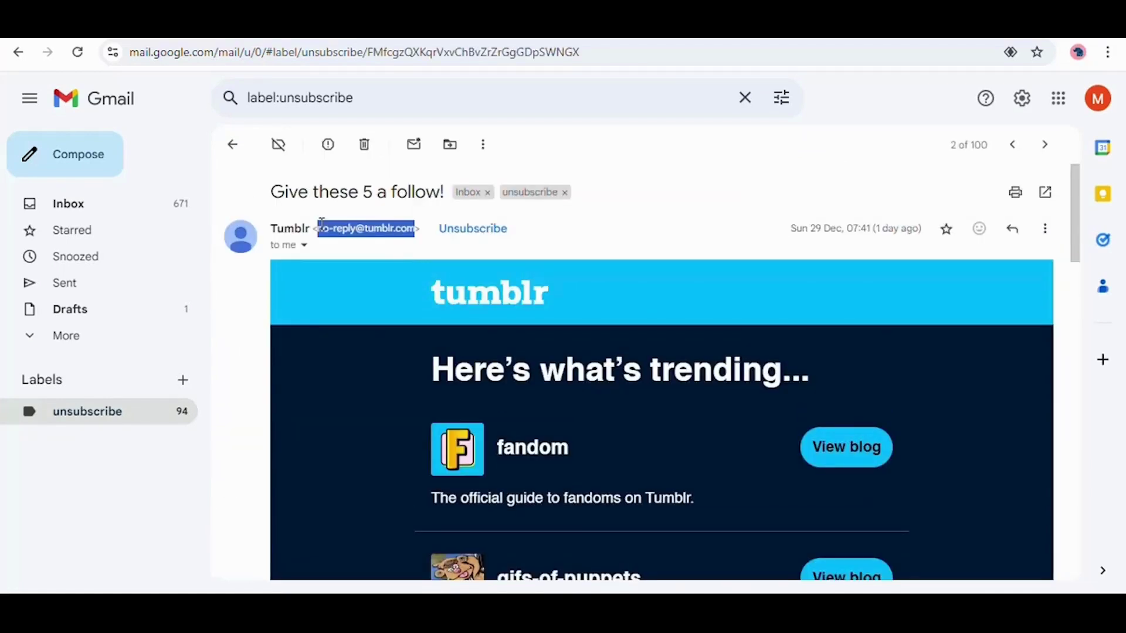
left_click(233, 146)
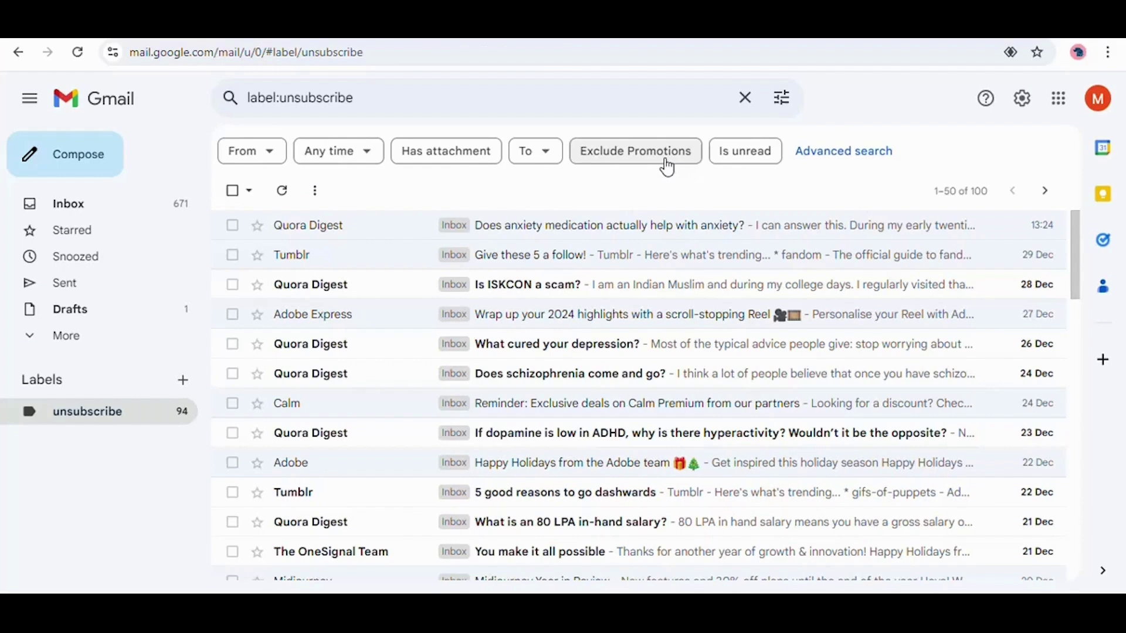
- Search the unsubscribe label for emails that don't have the copied Tumblr sender address, and select all conversations on the page
left_click(782, 111)
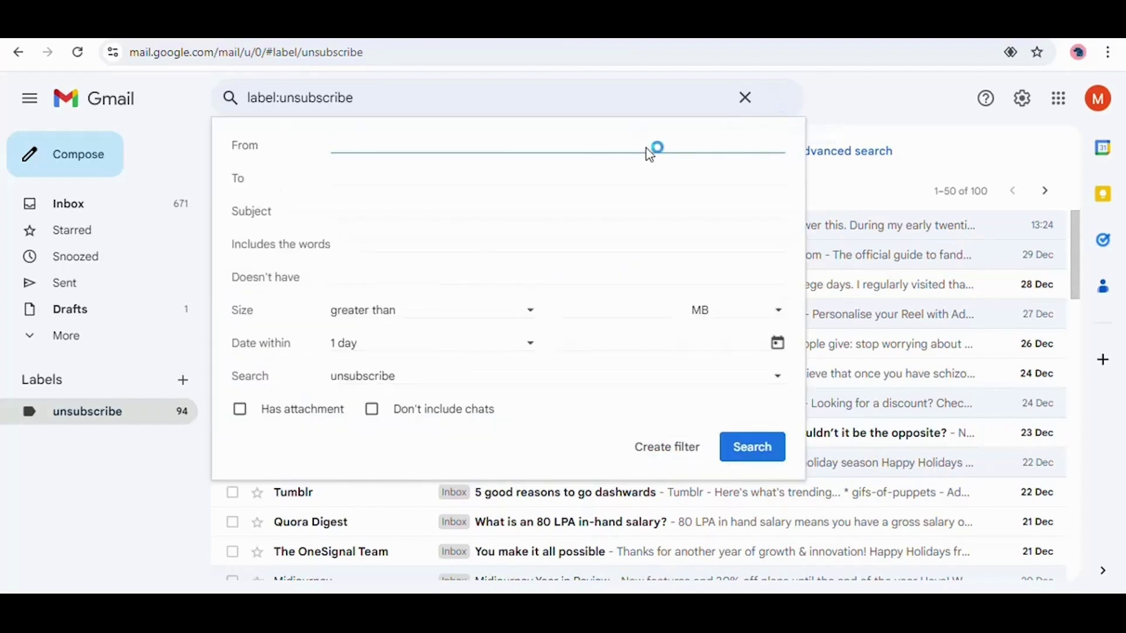
left_click(427, 274)
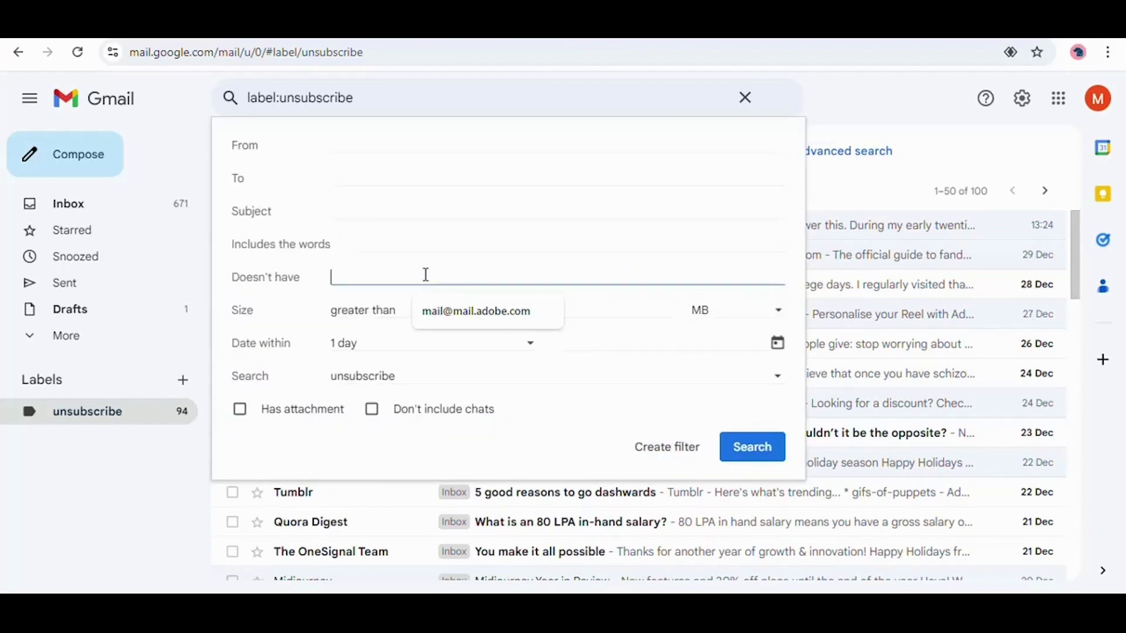
key("ctrl+v")
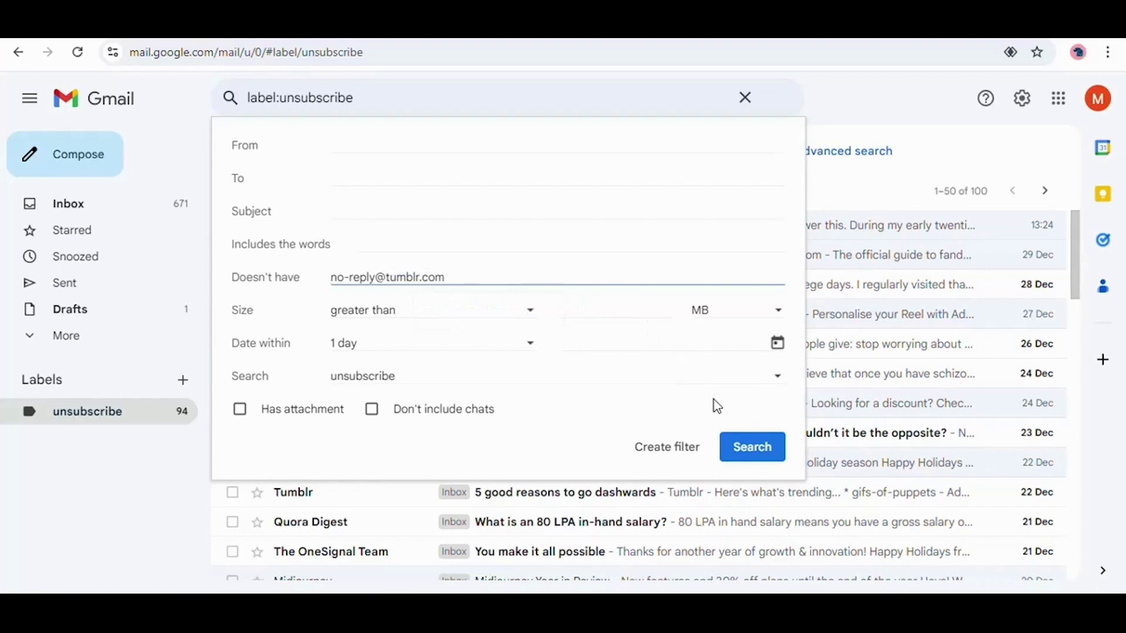
left_click(746, 455)
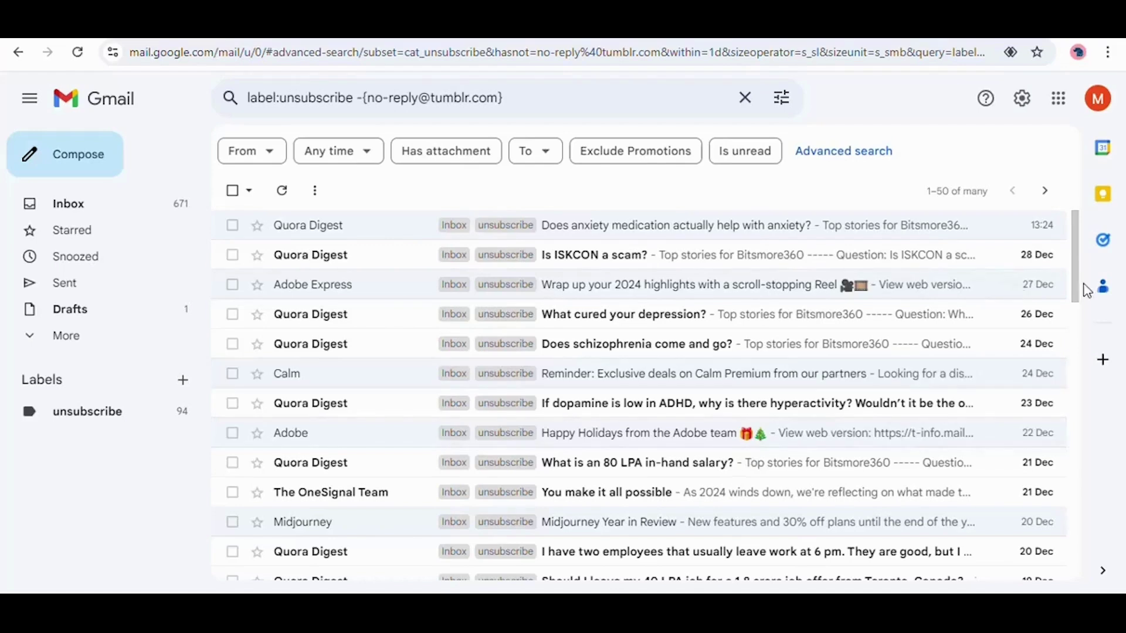
mouse_move(1076, 224)
left_mouse_down()
mouse_move(1079, 350)
mouse_move(1083, 210)
left_mouse_up()
left_click(232, 190)
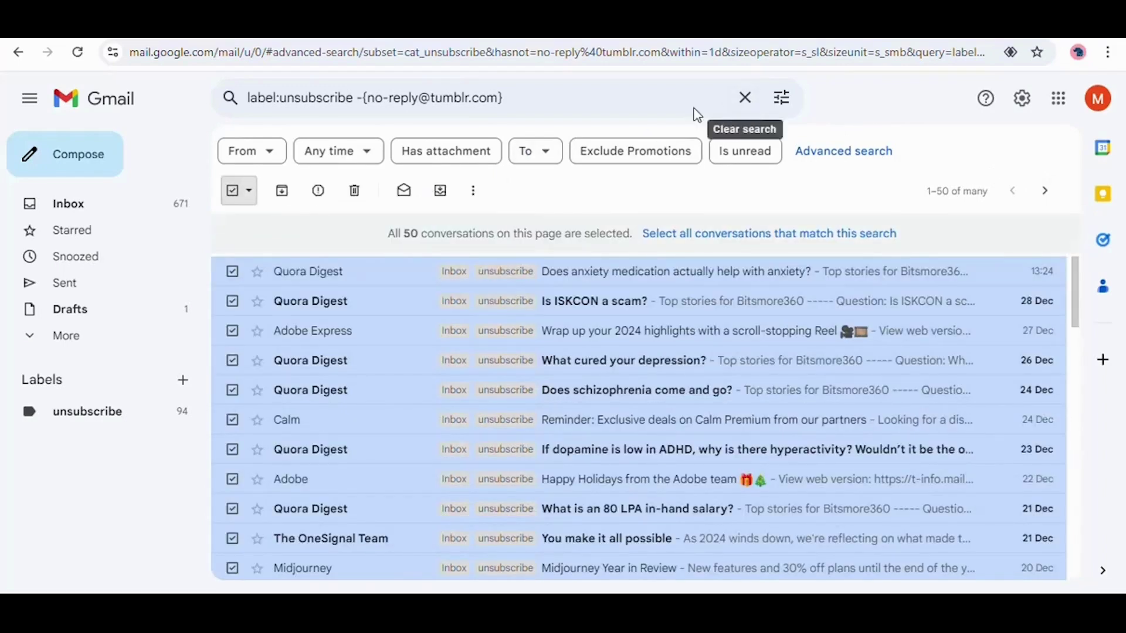
- Clear the search query that excludes the Tumblr address and deselect all the conversations
left_click_drag(545, 99, 363, 97)
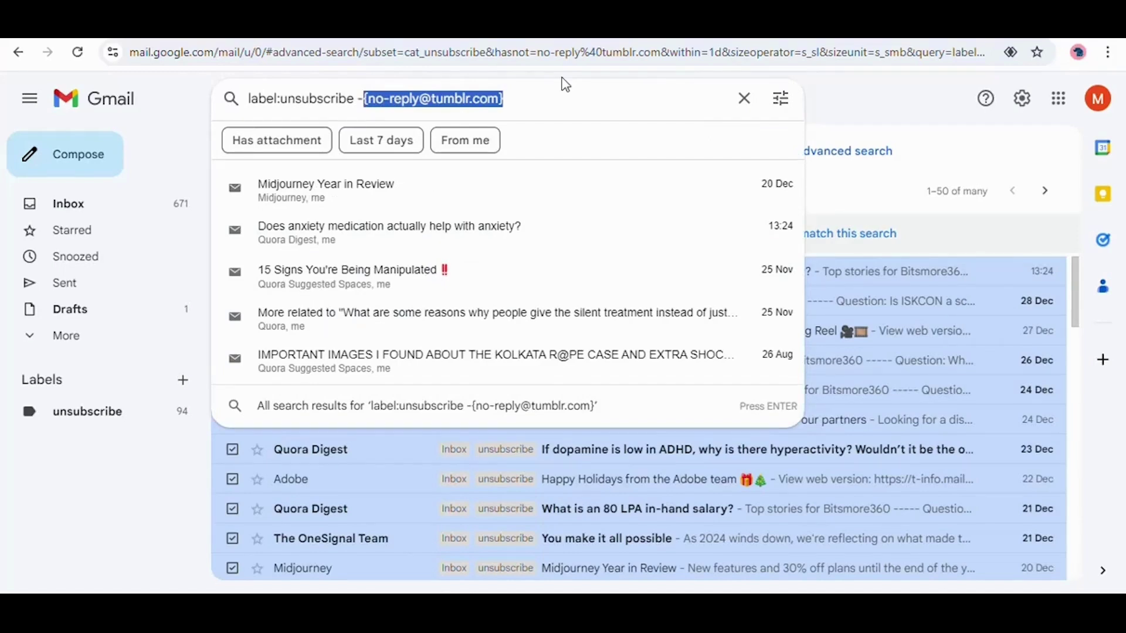
left_click(744, 101)
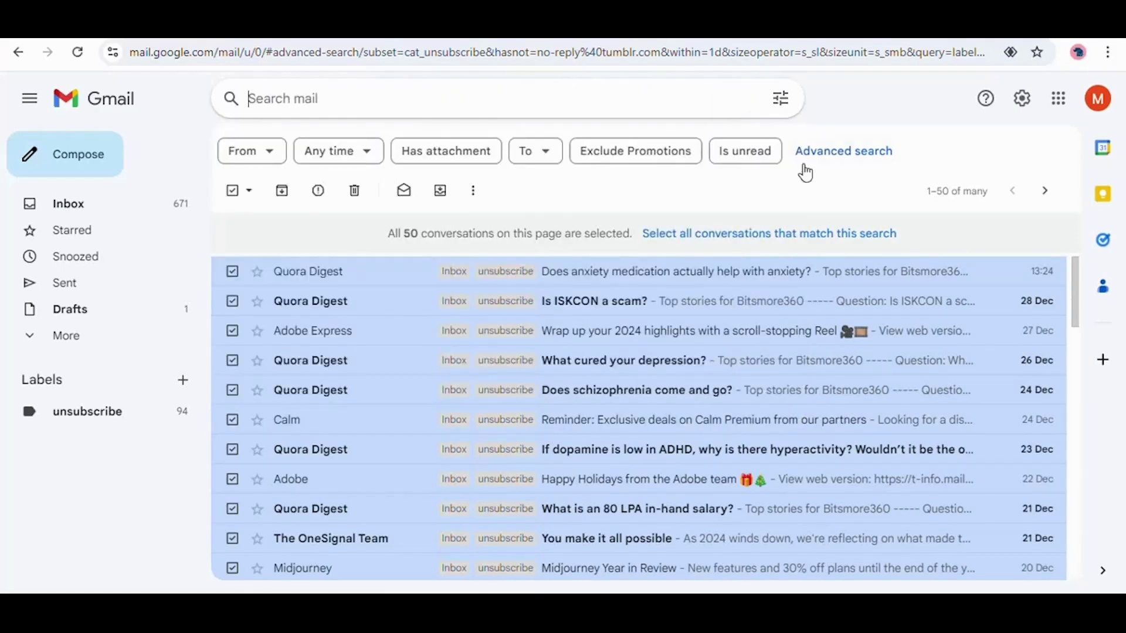
left_click(815, 190)
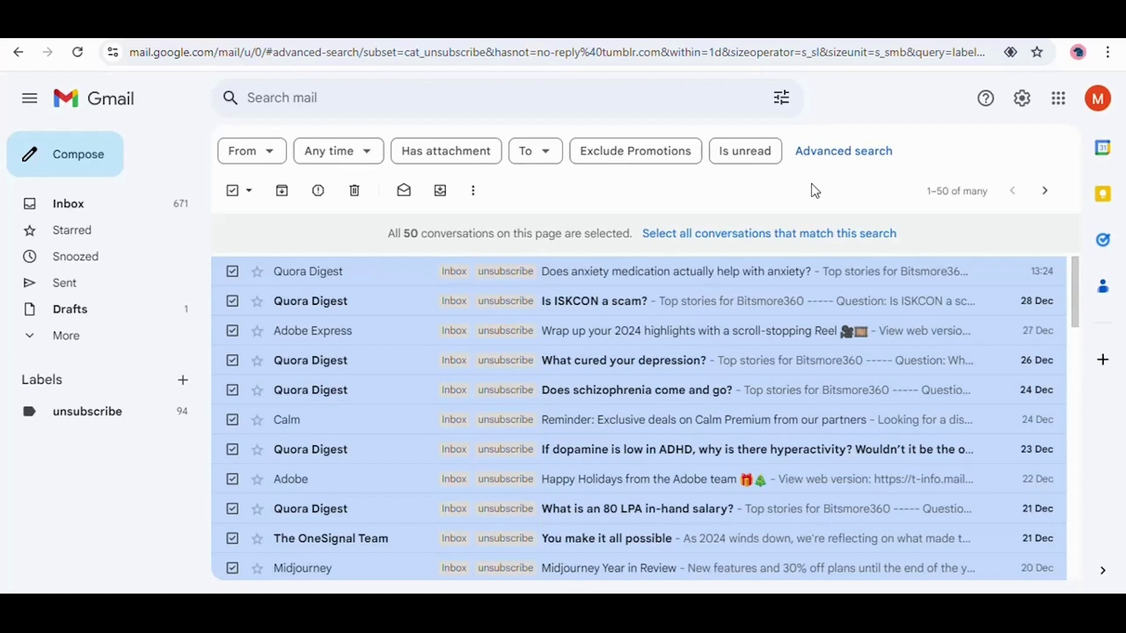
left_click(232, 190)
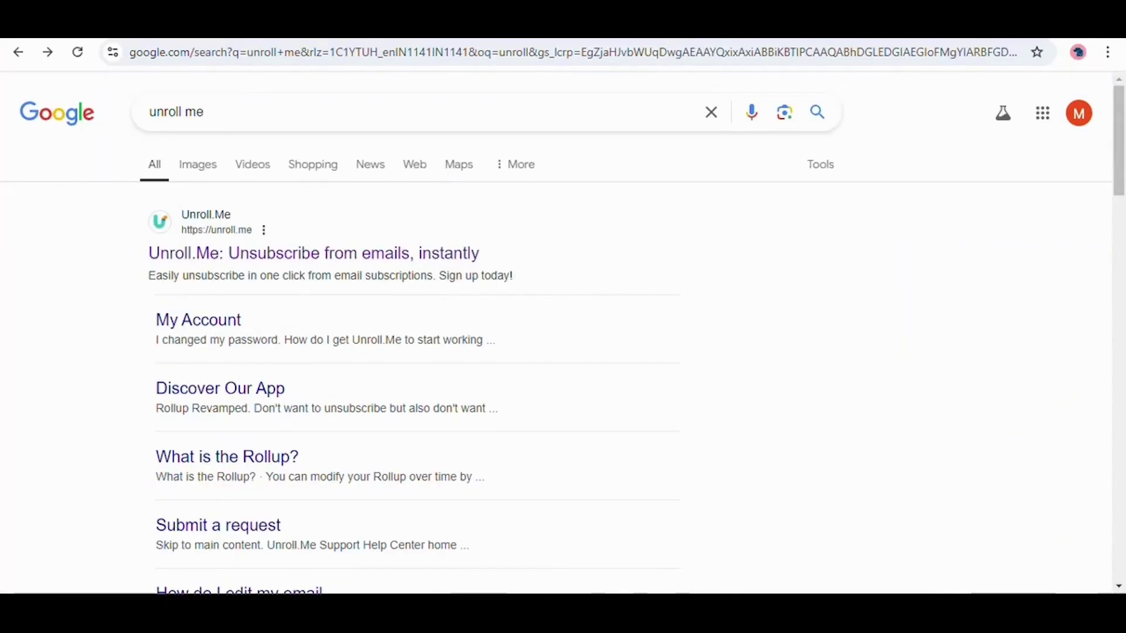
- Open the Unroll.Me website from the Google results and sign up for free, continuing past the welcome screen
left_click(394, 255)
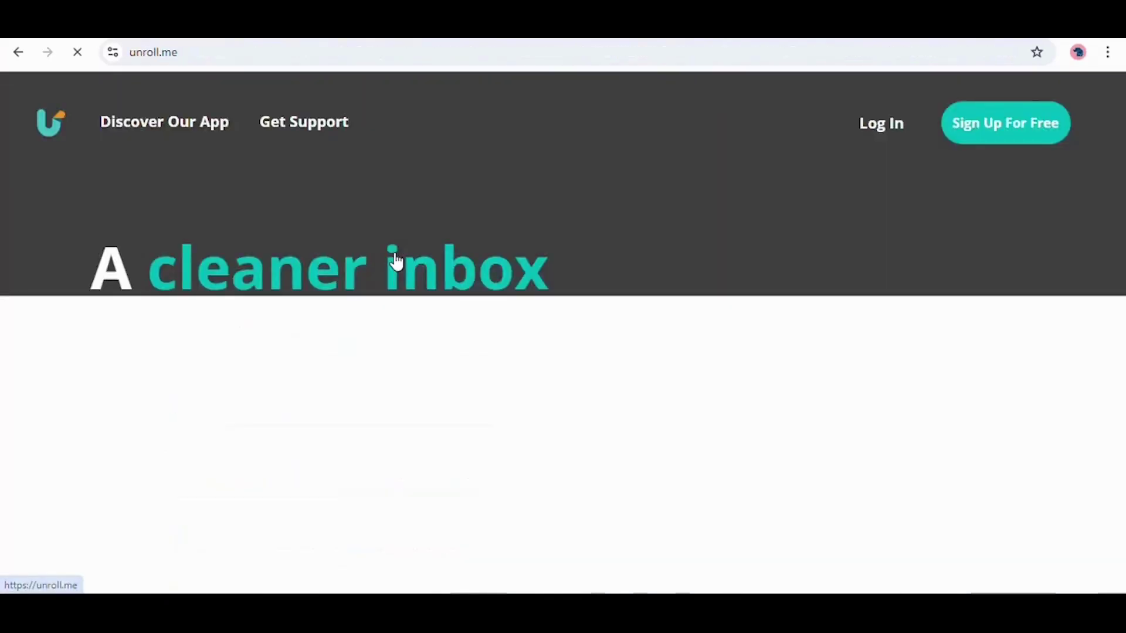
left_click(978, 135)
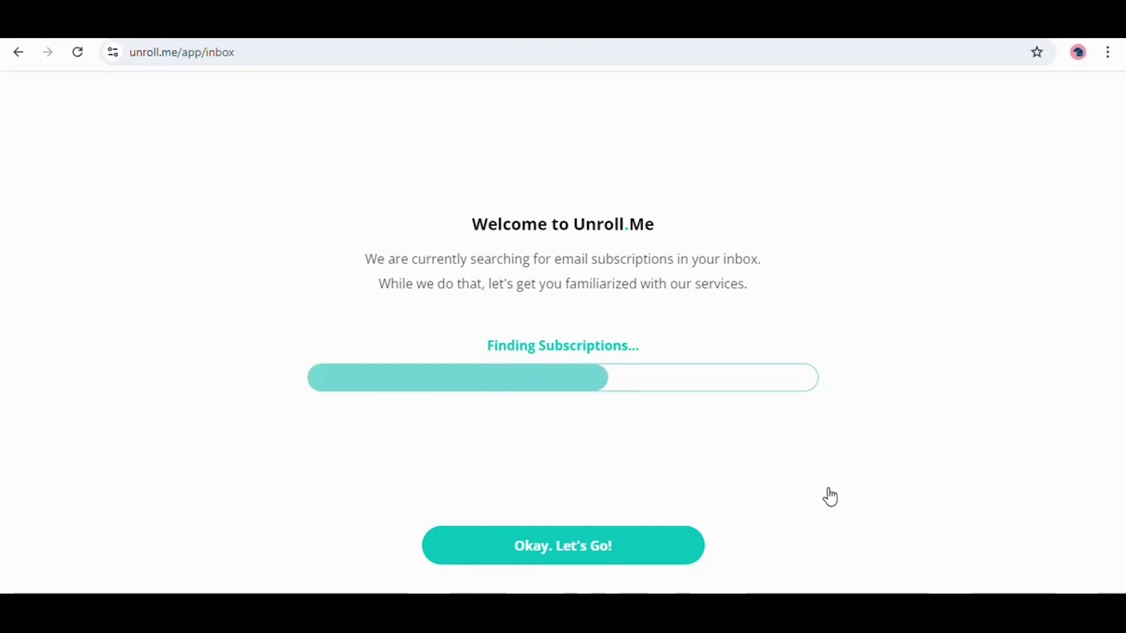
left_click(604, 548)
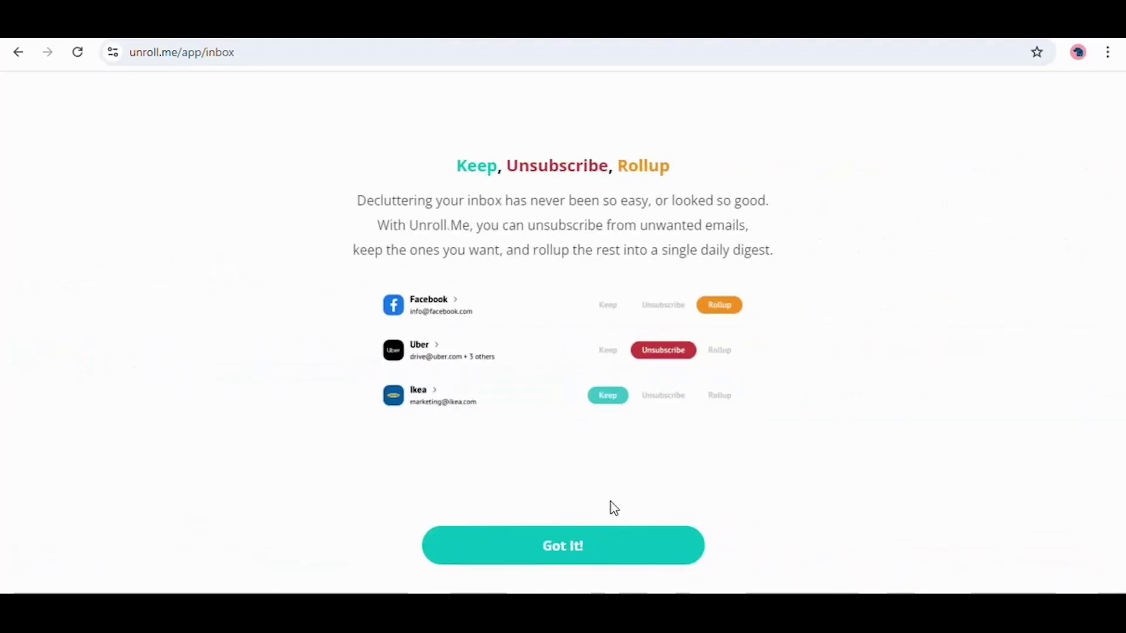
- Finish the Unroll.Me introduction screens and look through the new subscriptions found in the inbox
left_click(563, 552)
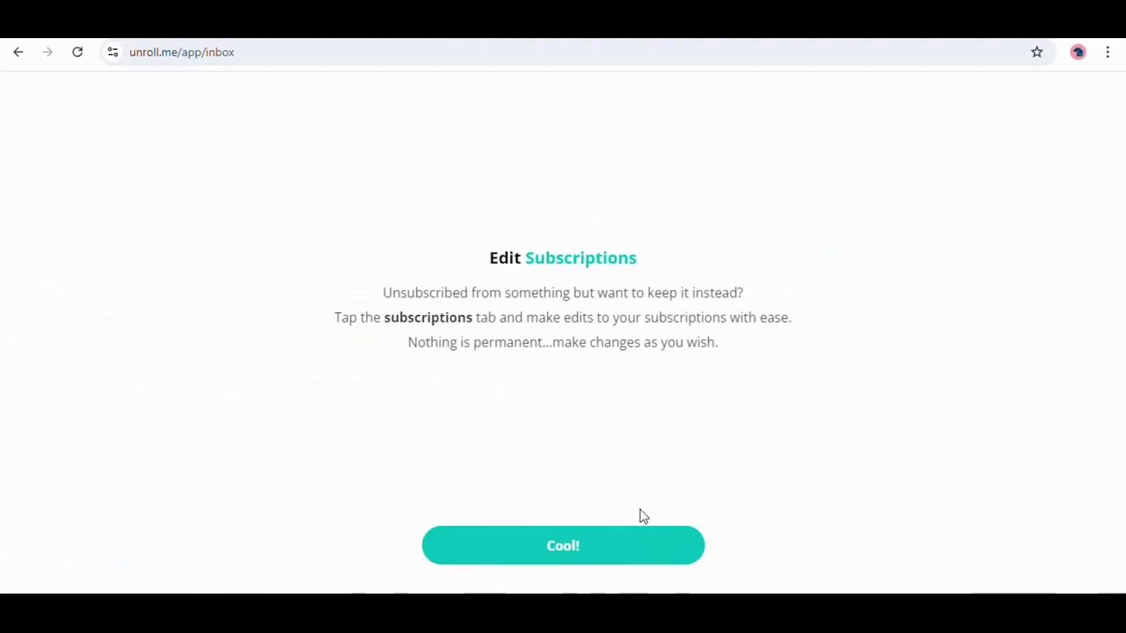
left_click(628, 547)
left_click(628, 548)
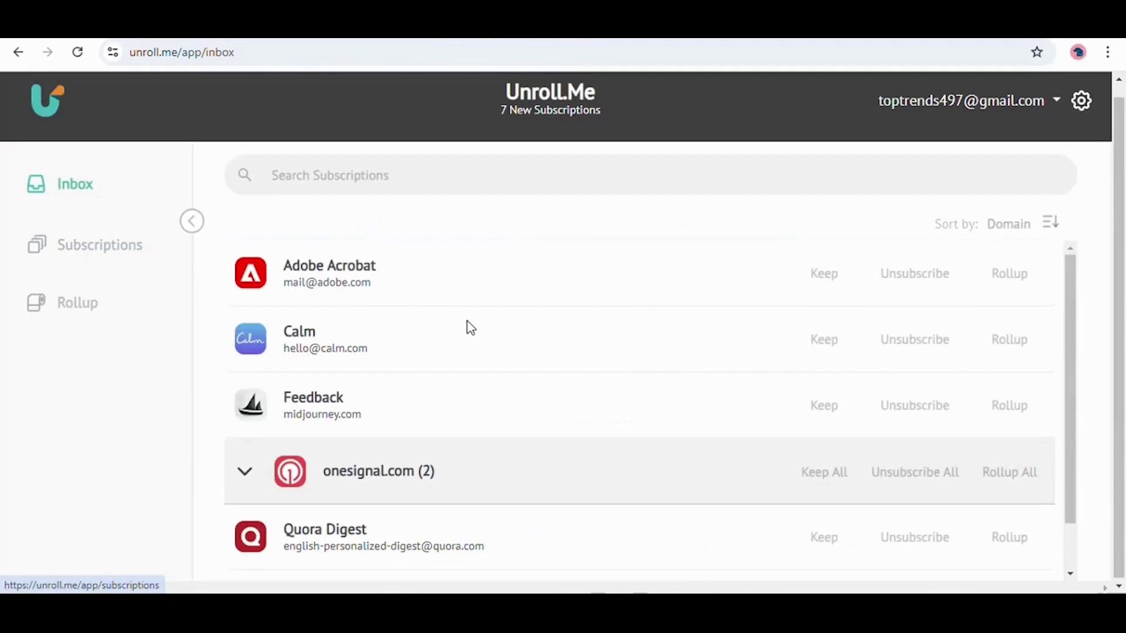
left_click_drag(1072, 273, 1070, 314)
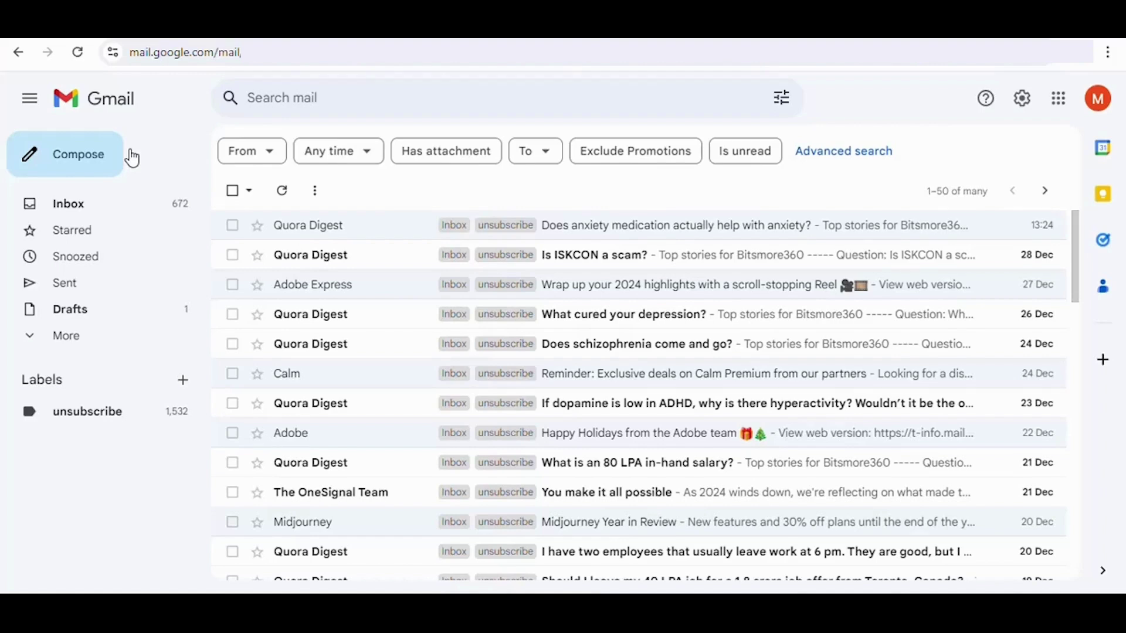
- Compose a new email with the subject "Reminder: Upcoming Bill Payment" and a body listing bill amount, payment method and account/service number placeholders
left_click(132, 157)
type("Reminder: Upcoming Bill Payment Here are the details for reference: Bill Amount: [Amount] Payment Method: [Online/Bank/UPI/etc.] Account/Service Number: [Details, if needed]")
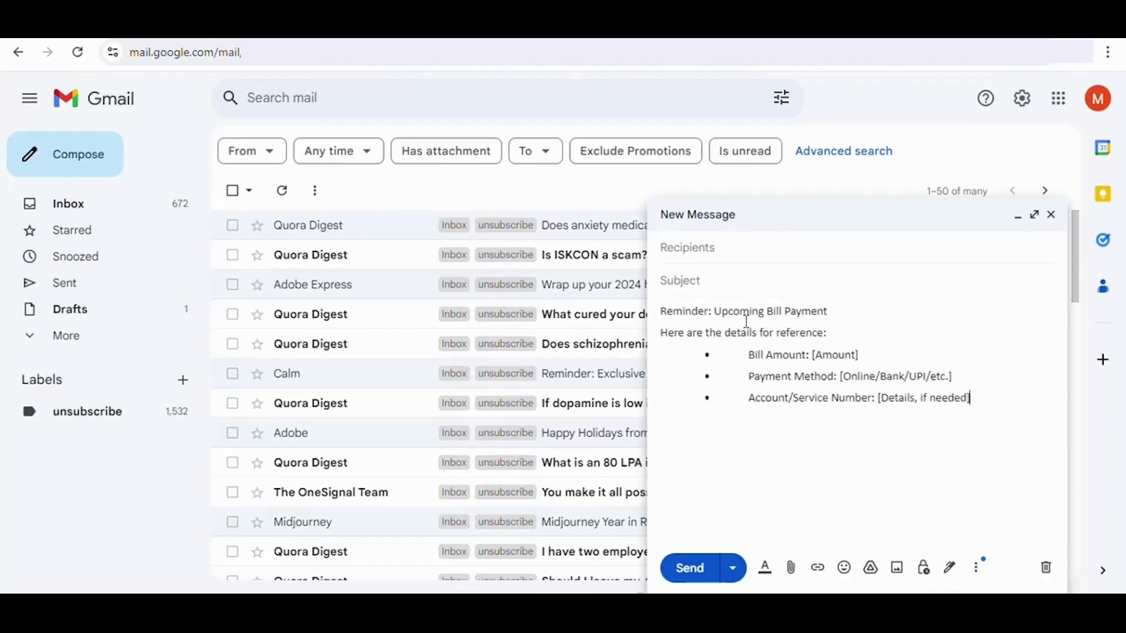
left_click(754, 284)
type("Reminder: Upcoming Bill Payment")
left_click(914, 417)
left_click(990, 377)
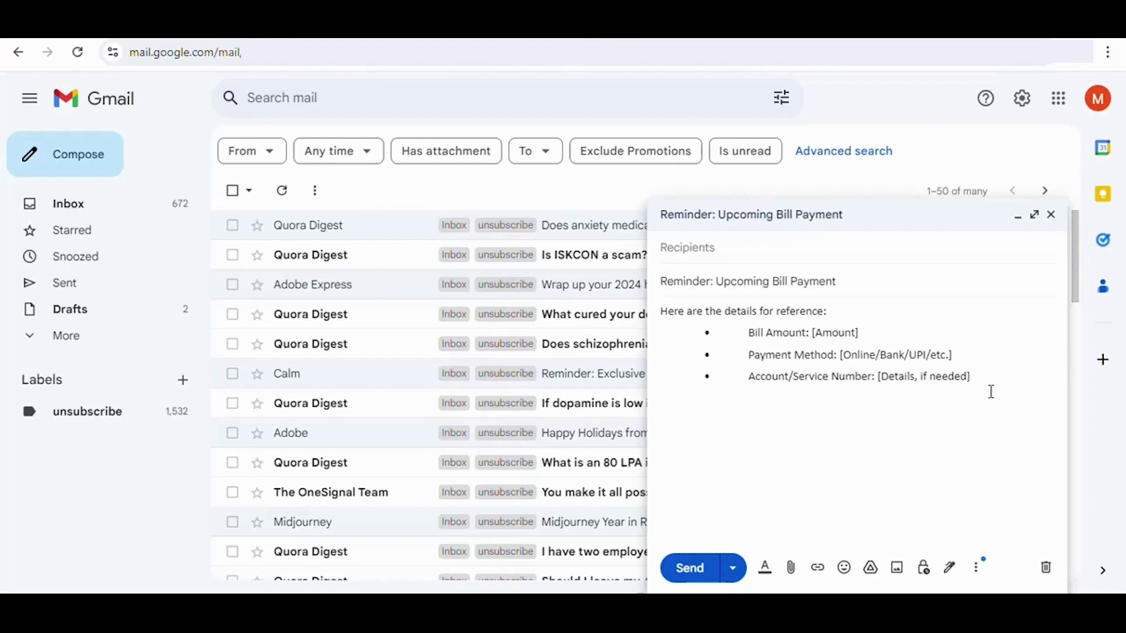
- Add the suggested contact as the recipient of the bill payment reminder and return to its body
left_click(792, 254)
type("m")
left_click(789, 293)
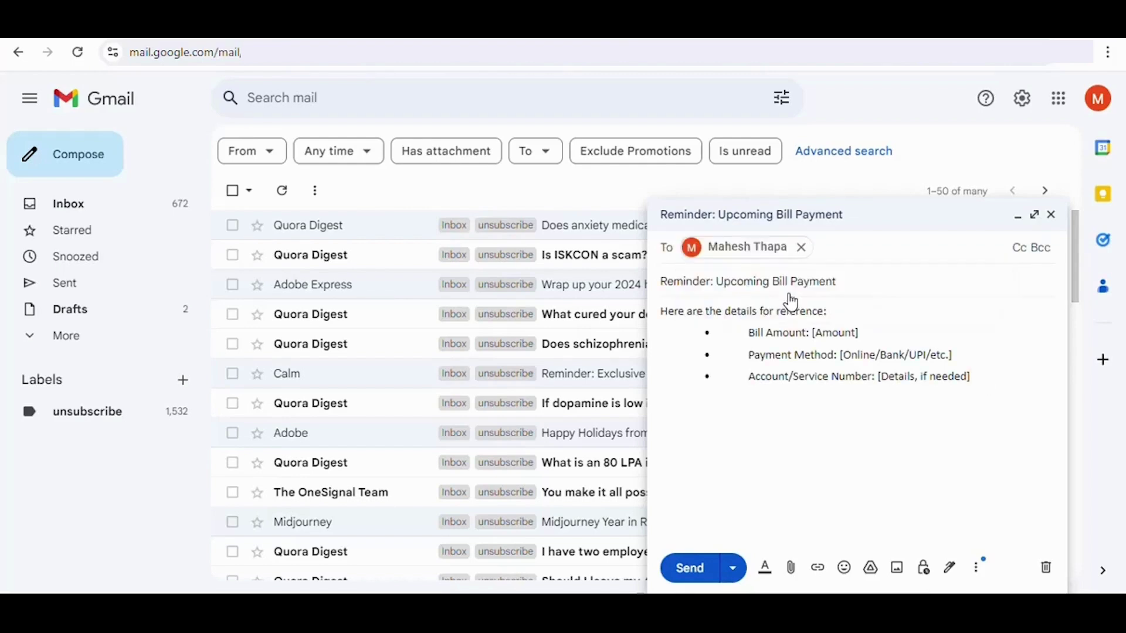
left_click(932, 355)
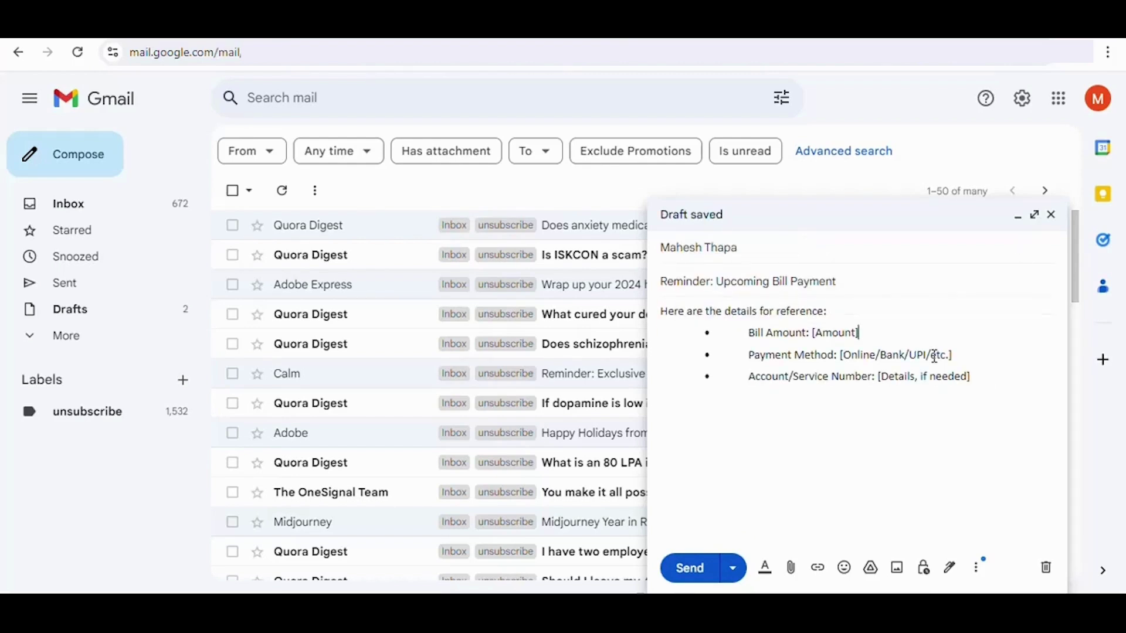
- Schedule the bill payment reminder for Monday morning, 6 Jan, 08:00, and view the scheduled message
left_click(740, 572)
left_click(747, 547)
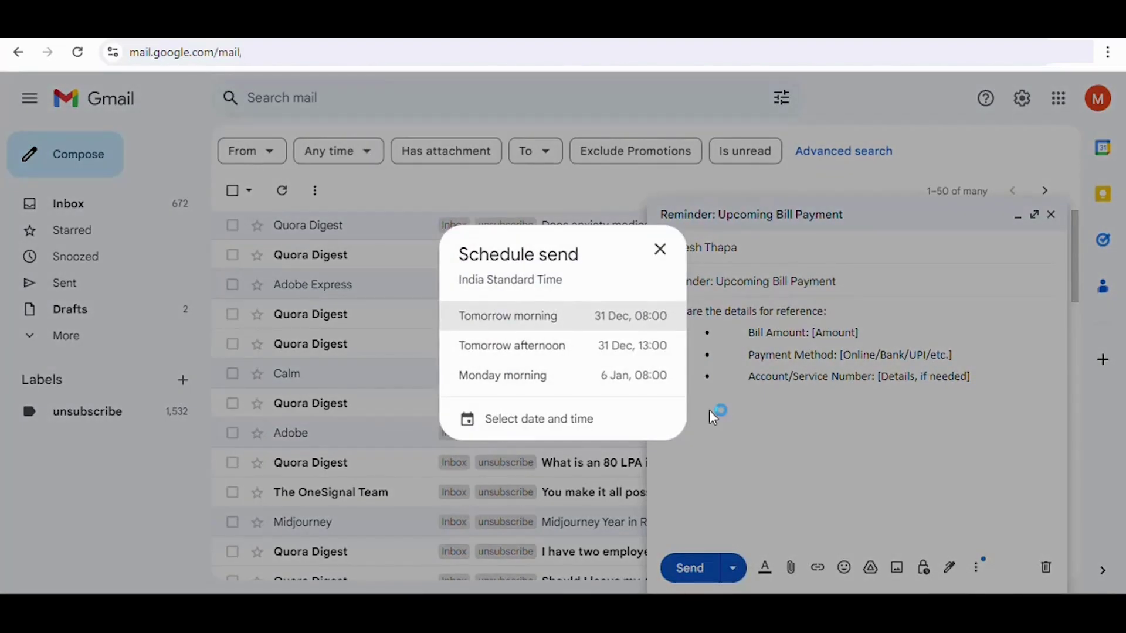
left_click(639, 380)
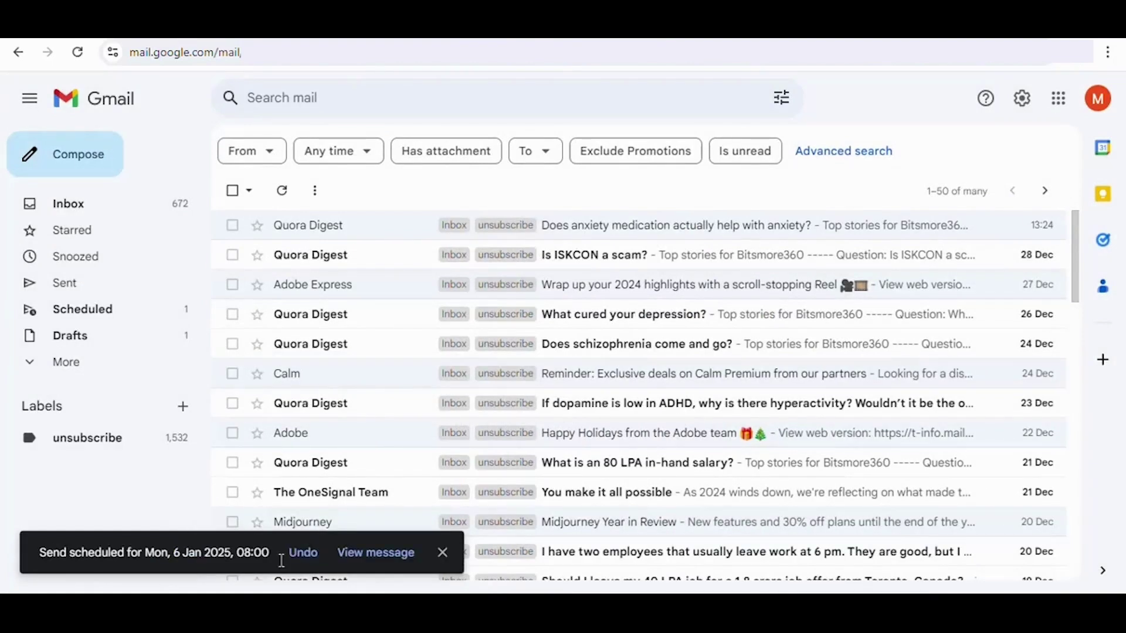
left_click(349, 564)
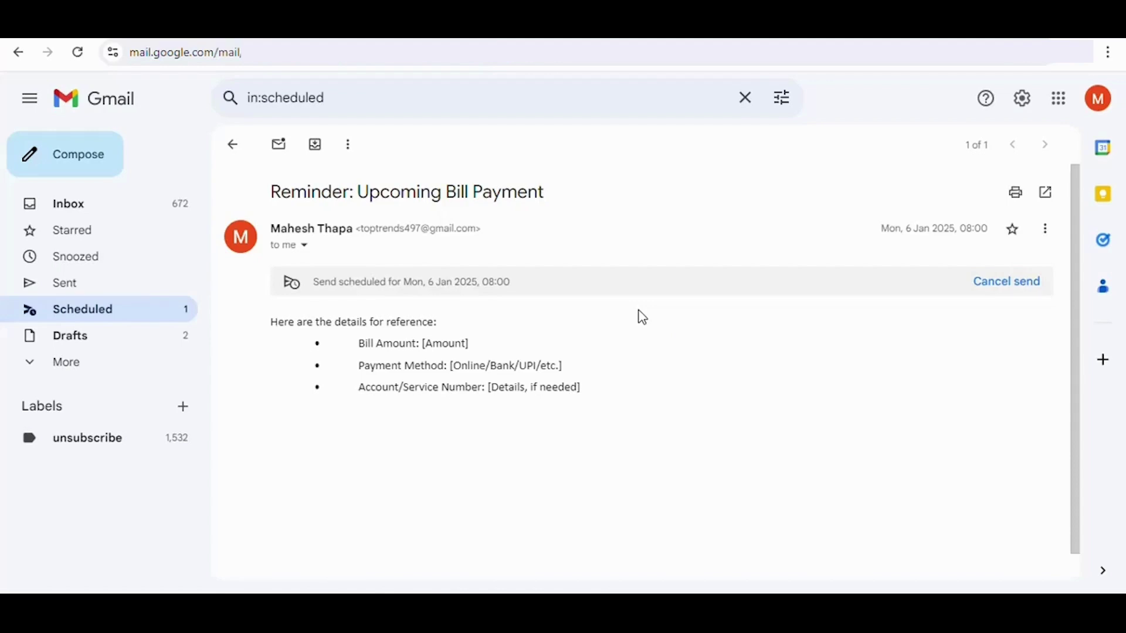
- Compose a new "Happy Birthday!" email starting "Dear [Name]," and address it to the suggested contact
left_click(109, 156)
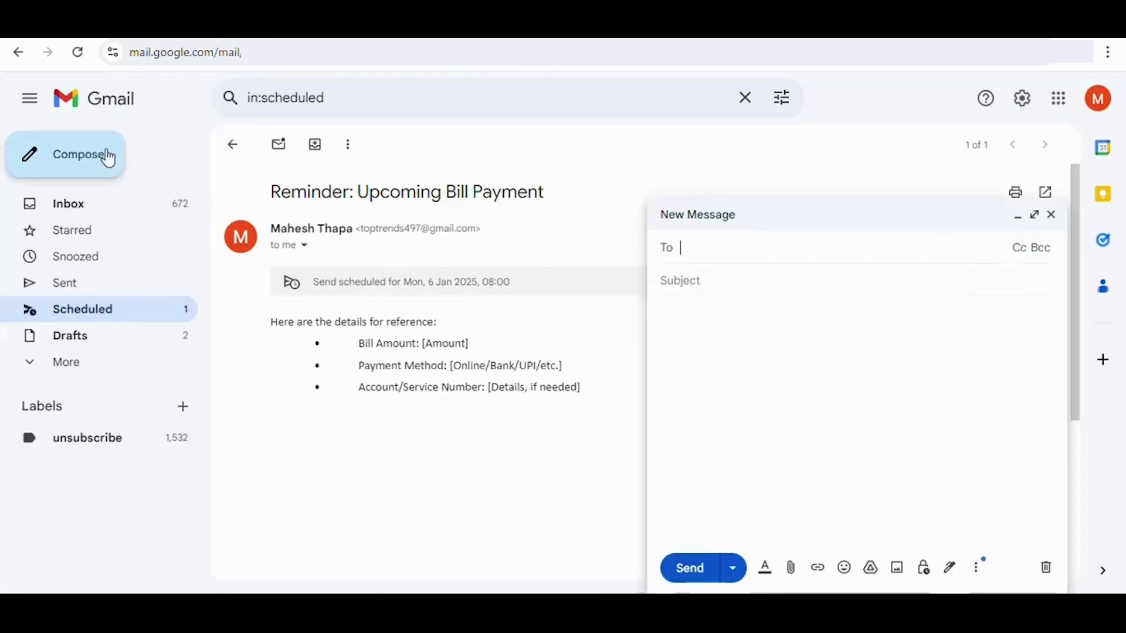
left_click(721, 345)
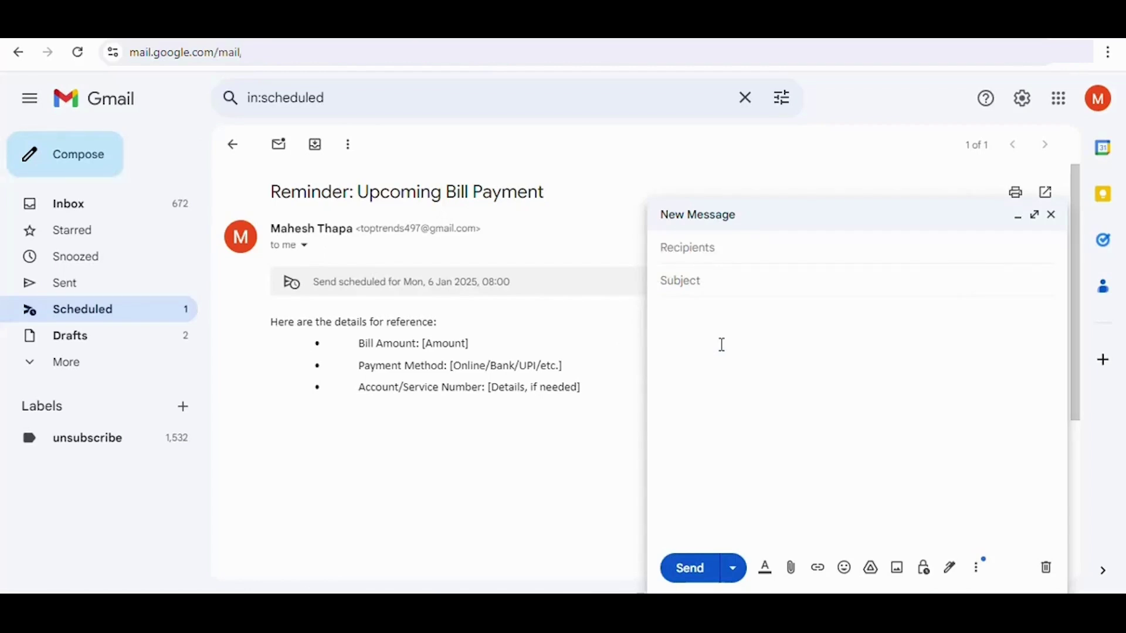
type("Dear [Name], Wishing you a very Happy Birthday! 🥳🎈 May your day be filled with love, laughter, and all the things that make you happiest. Here's to another year of amazing memories, success, and happiness. You deserve every bit of it! 🎁✨ Enjoy your special day to the fullest!")
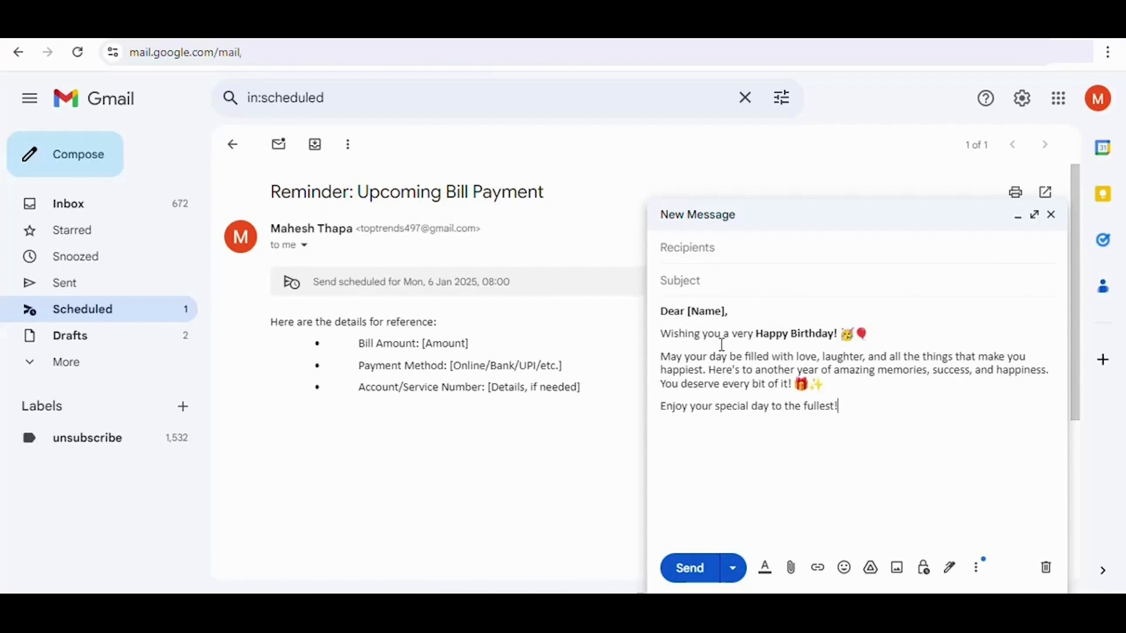
left_click(799, 252)
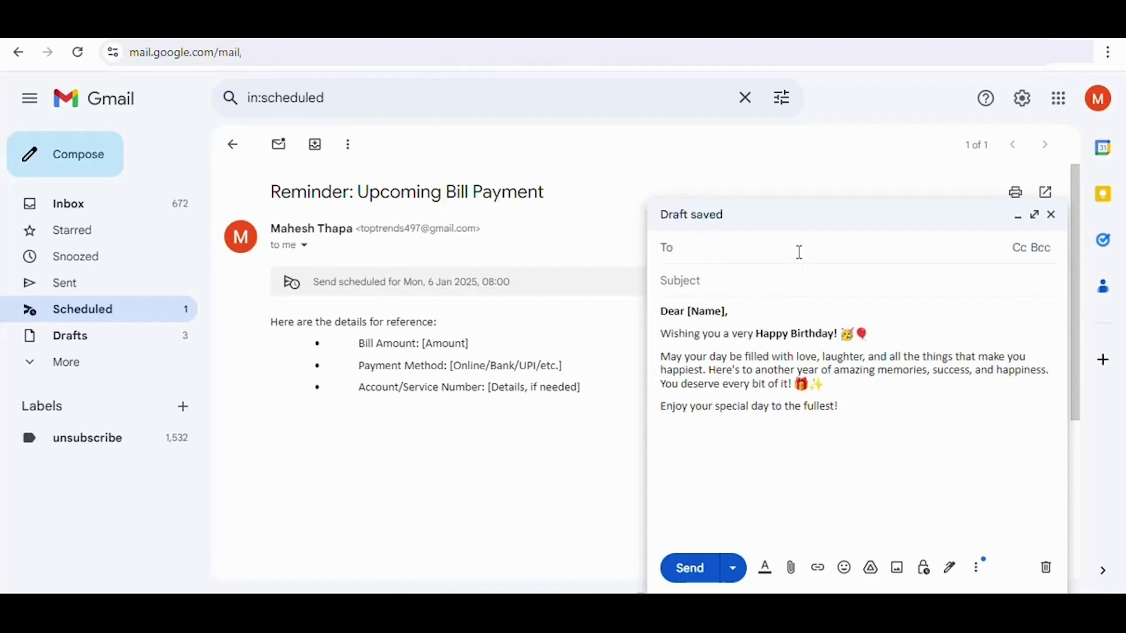
type("mah")
left_click(804, 284)
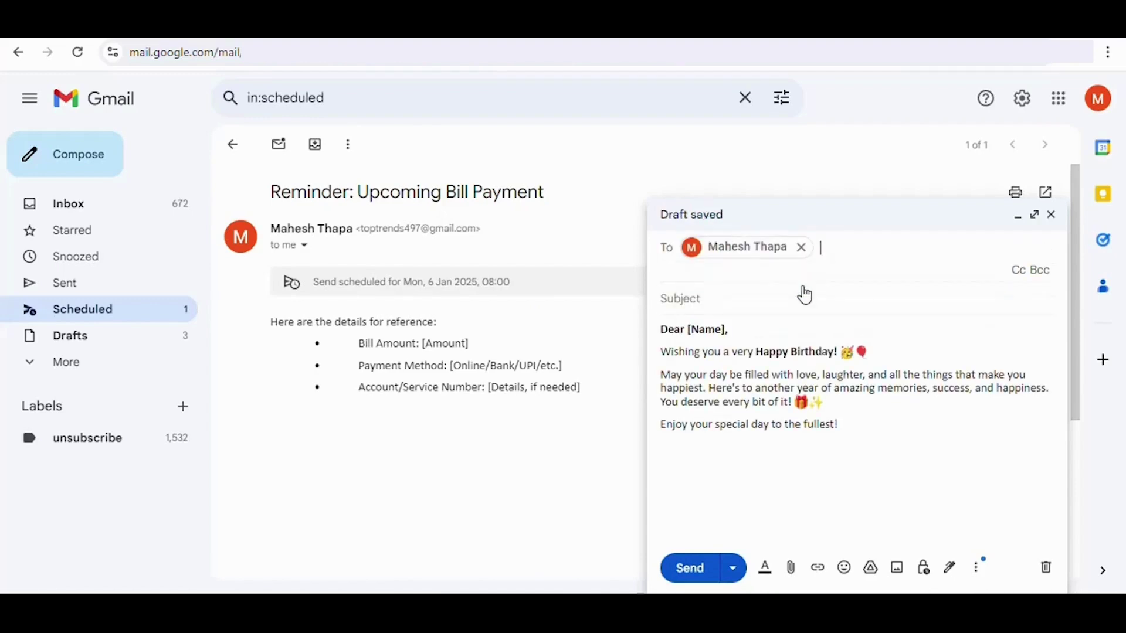
left_click(769, 423)
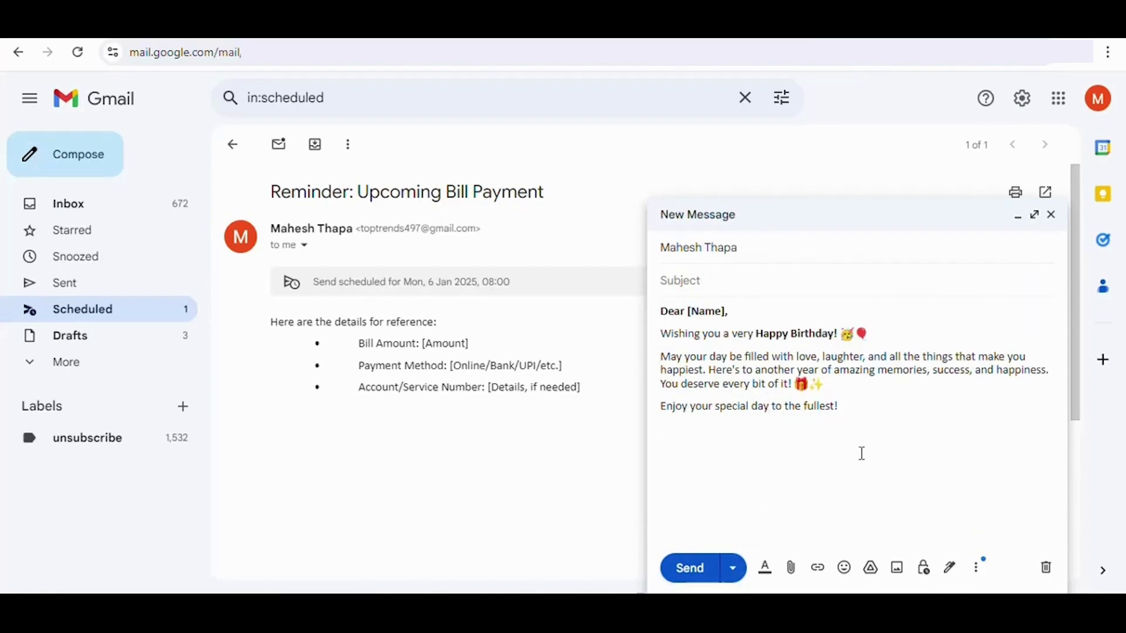
- Try a custom send date of 31 Dec 2024 for the birthday email, cancel the scheduling and discard the draft
left_click(733, 568)
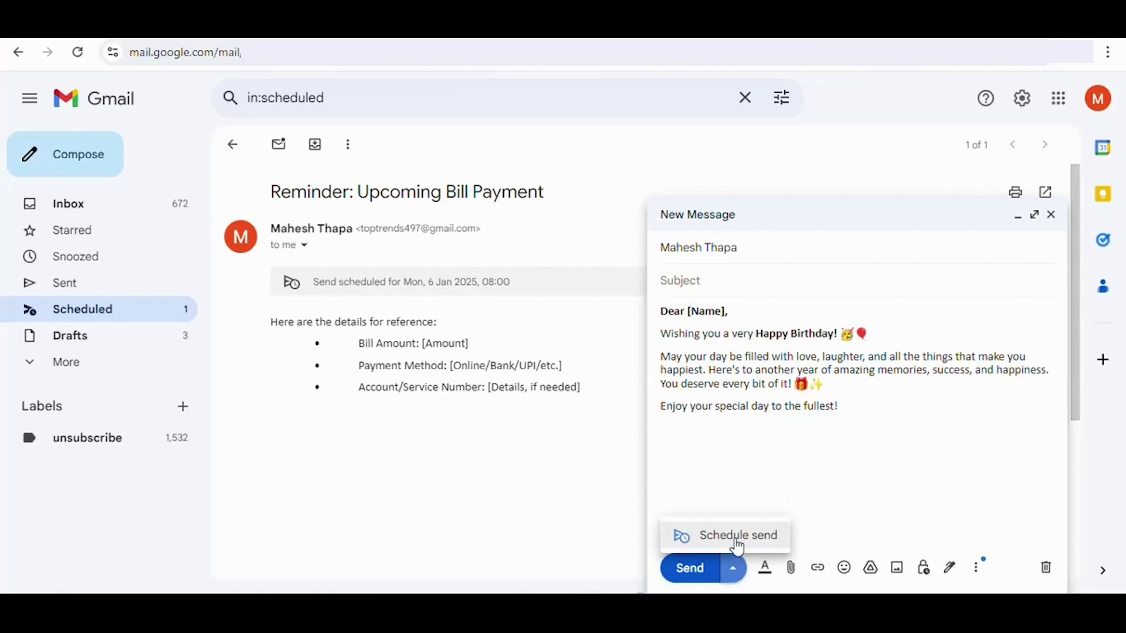
left_click(737, 544)
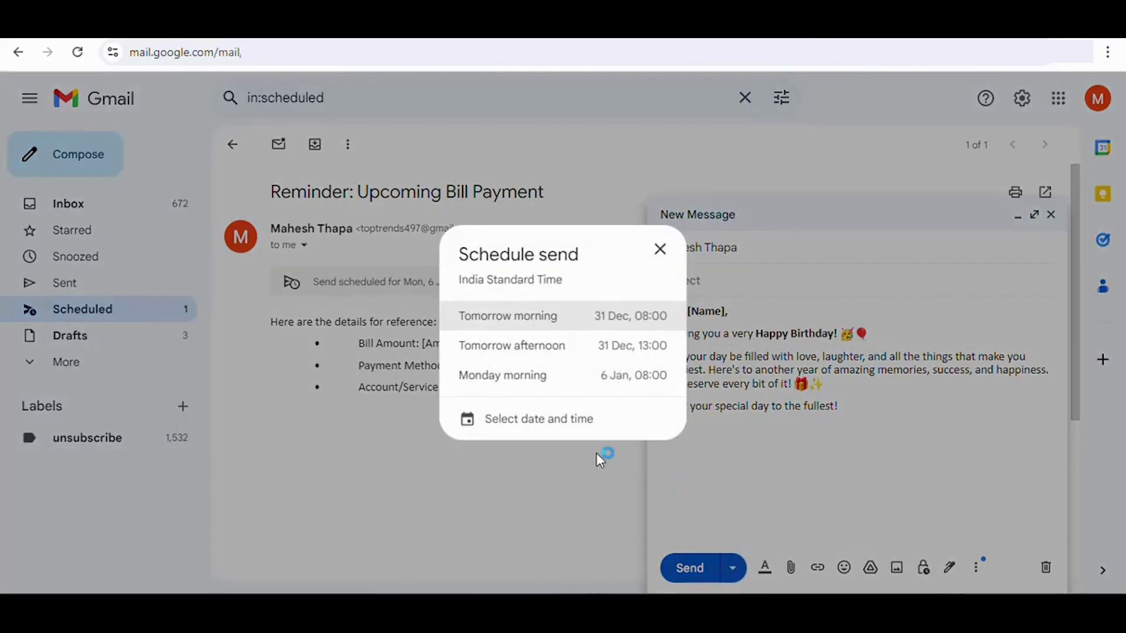
left_click(570, 435)
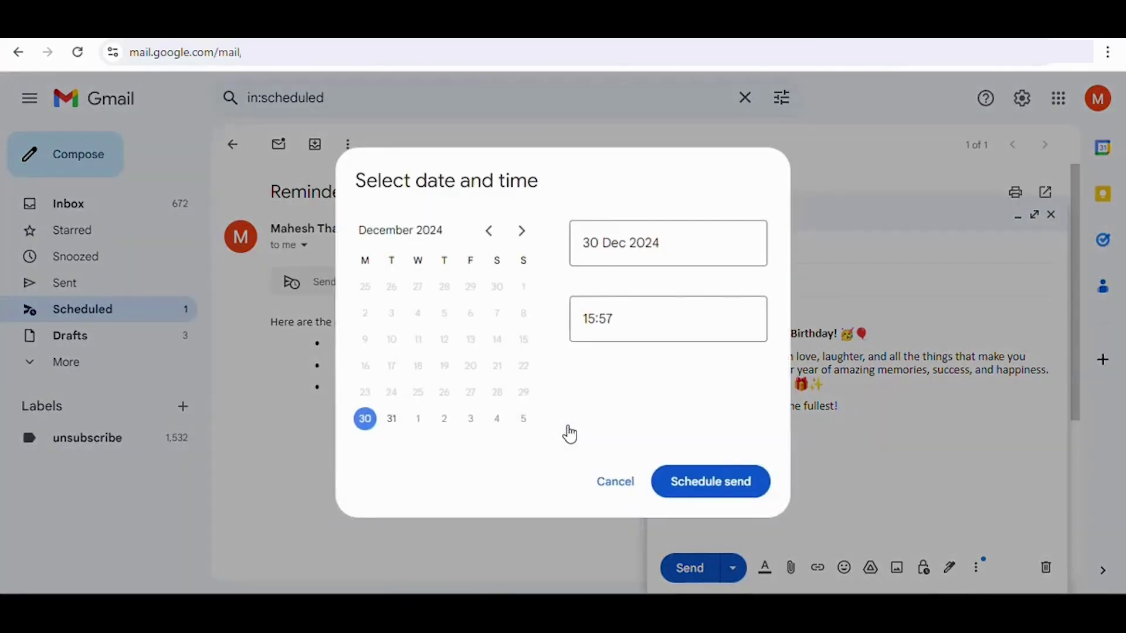
left_click(400, 432)
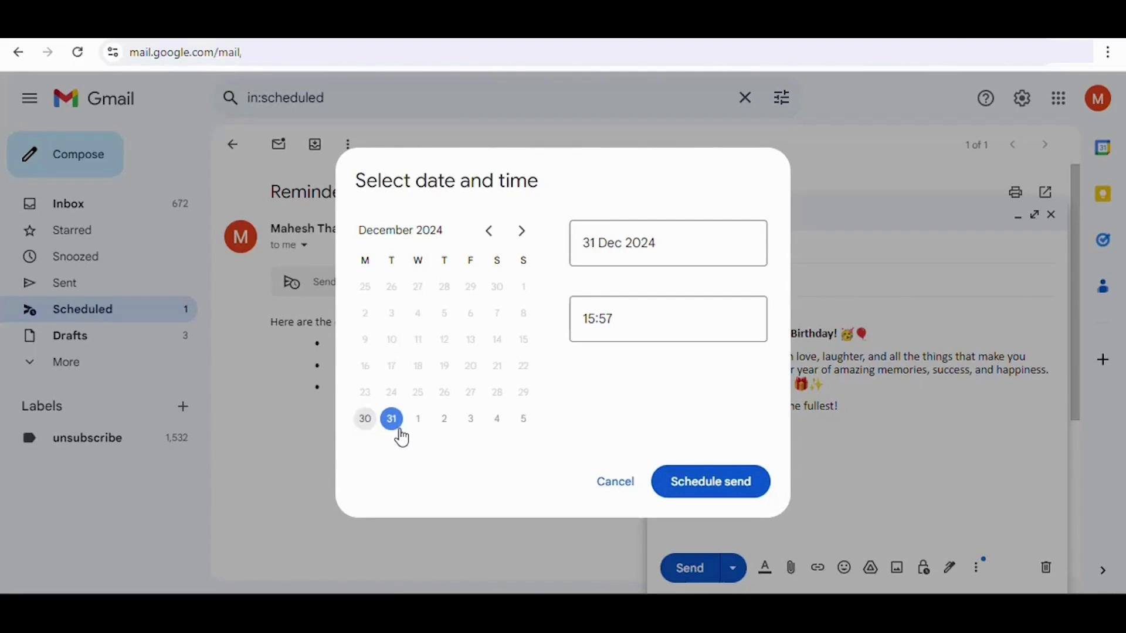
left_click_drag(635, 311, 565, 312)
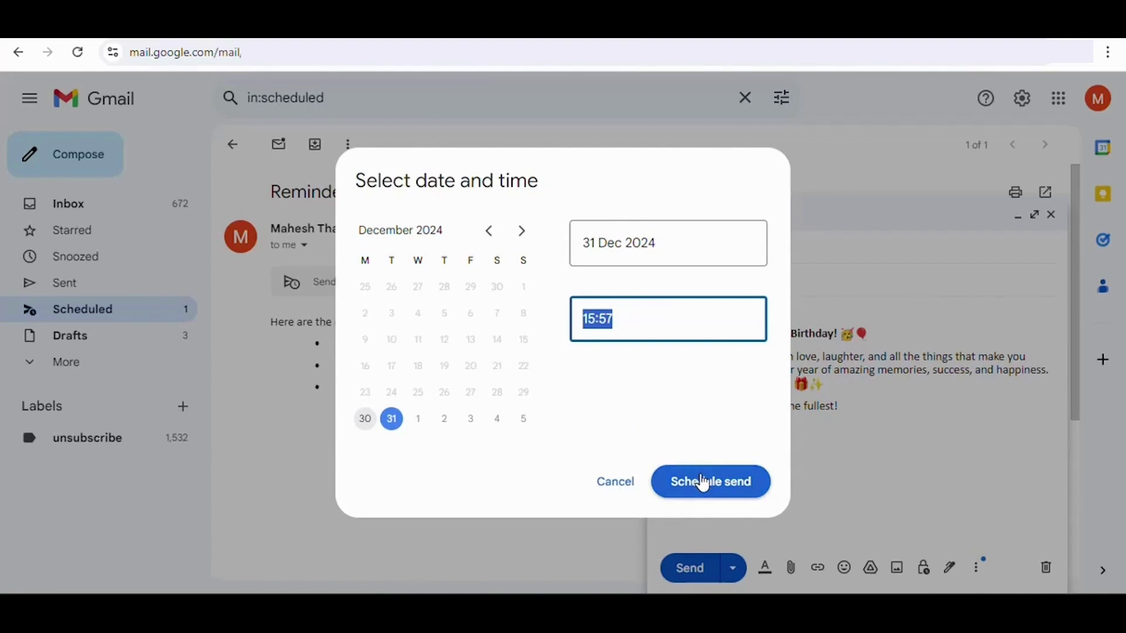
left_click(621, 485)
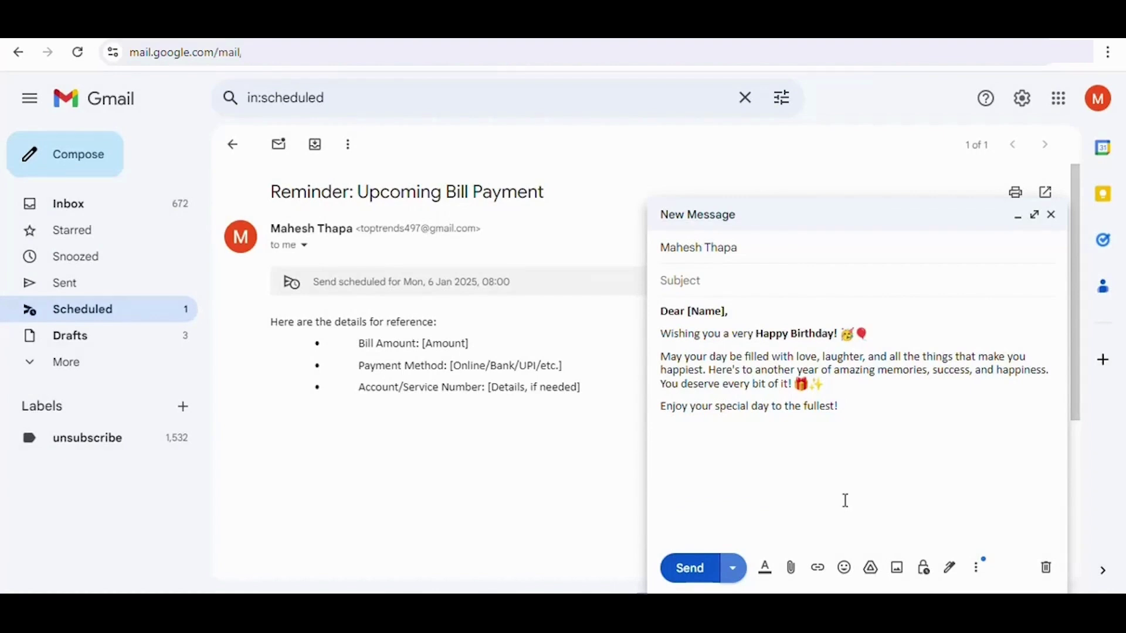
left_click(1046, 567)
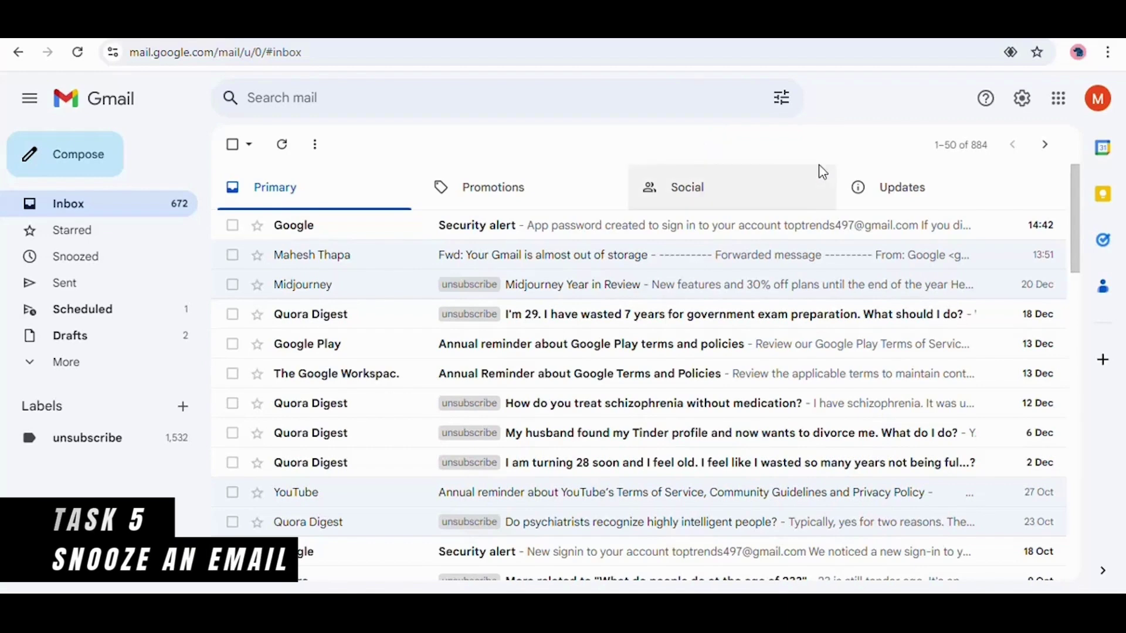
- Open the "Midjourney Year in Review" email, read its holiday discount offer and return to the inbox
left_click_drag(1073, 194, 1071, 213)
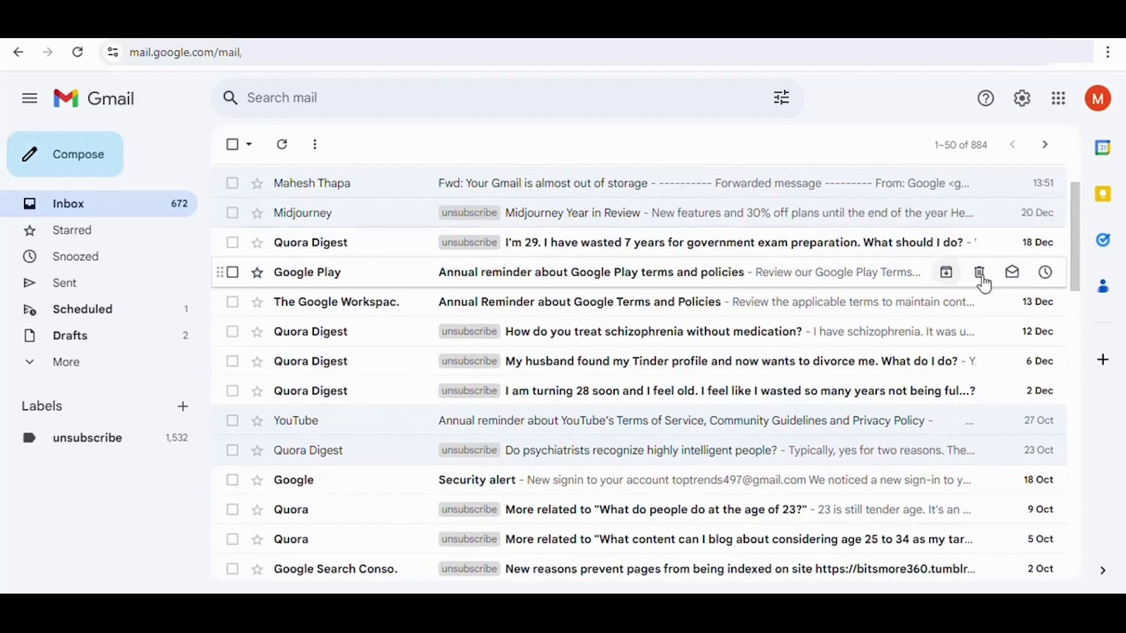
left_click(403, 228)
left_click_drag(1076, 218, 1076, 236)
left_click_drag(598, 299, 682, 300)
left_click(687, 351)
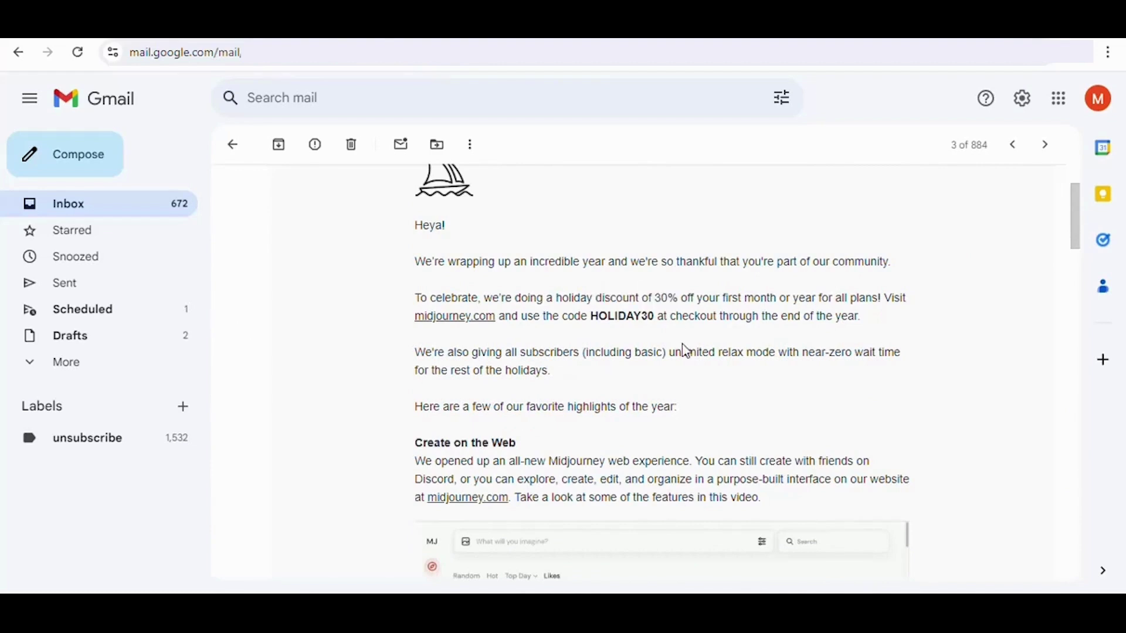
left_click_drag(1073, 199, 1074, 202)
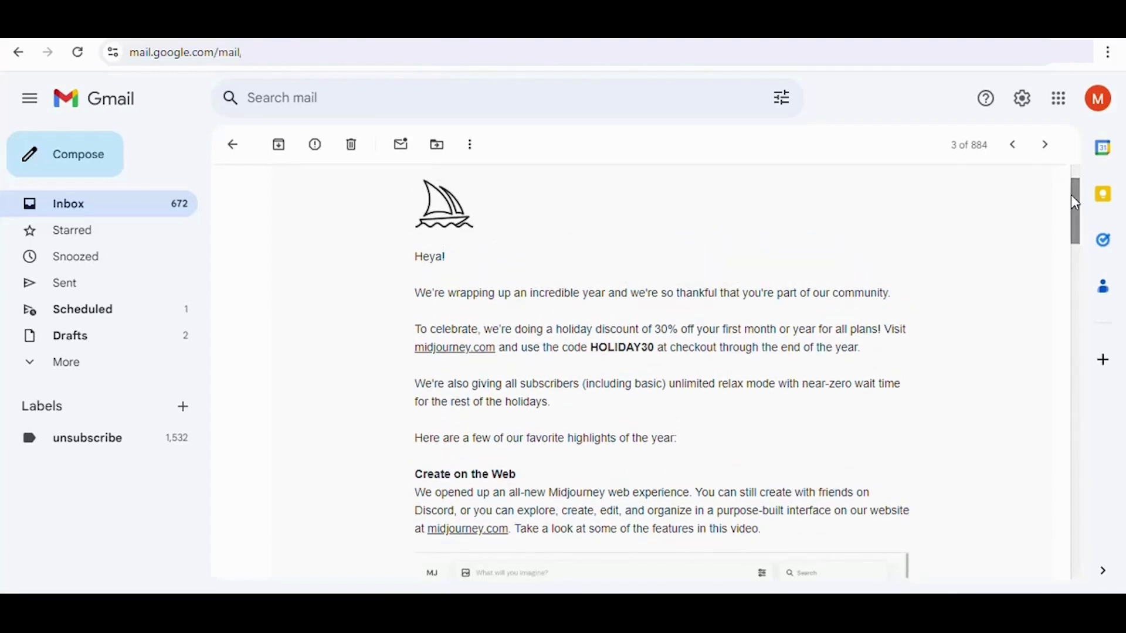
left_click(229, 148)
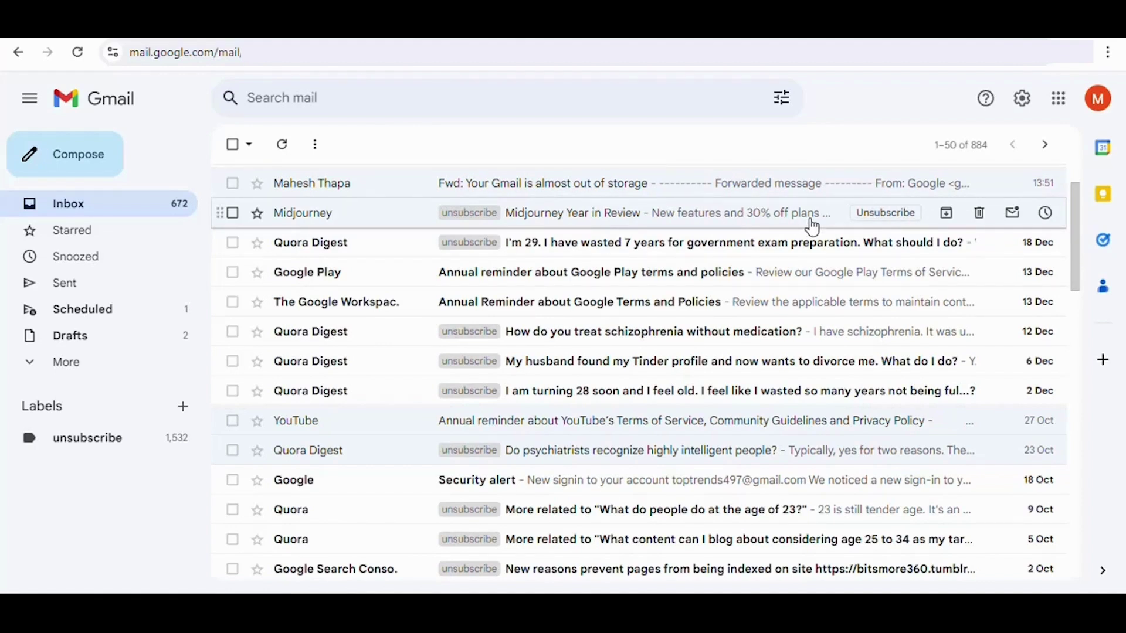
- Look at the snooze time options for the "Midjourney Year in Review" email and close them without choosing one
left_click(1046, 214)
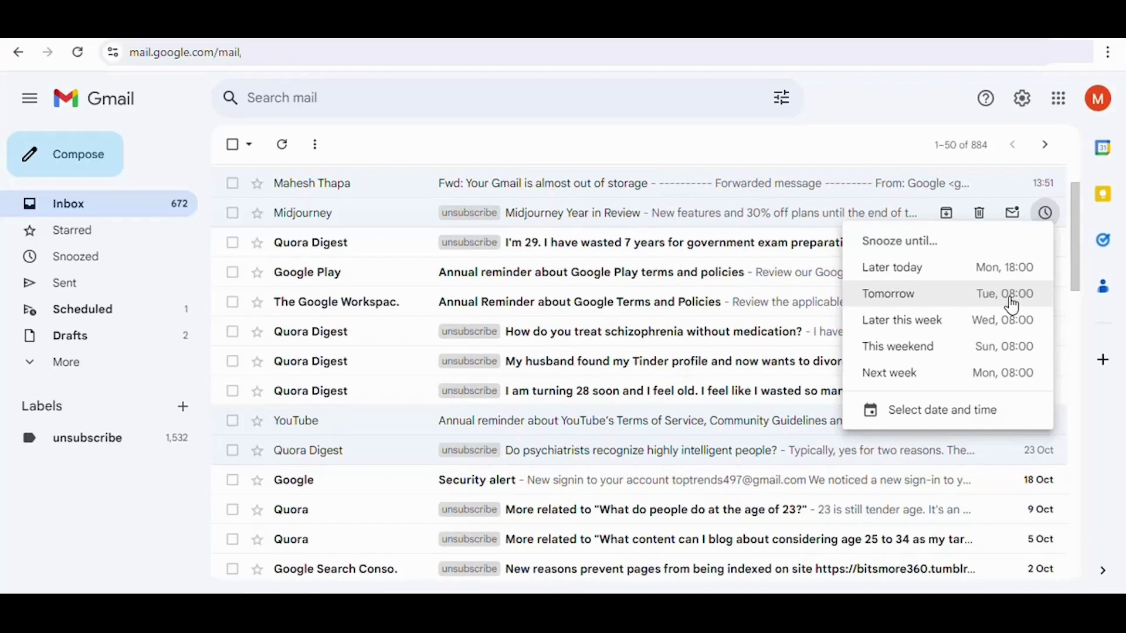
left_click(810, 217)
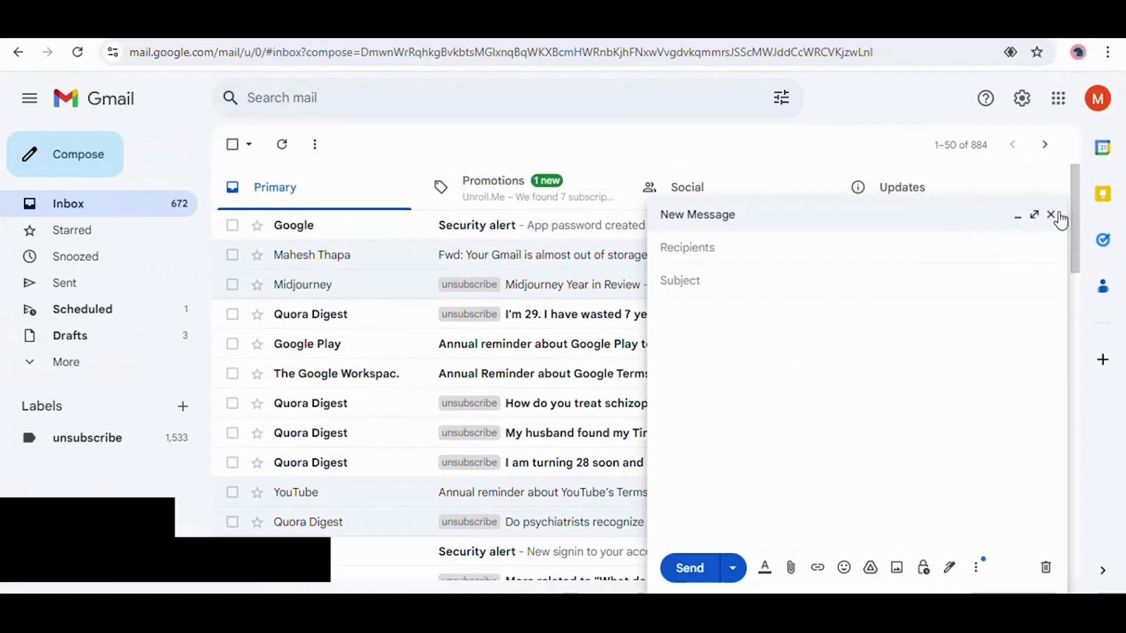
- Close the empty draft and compose a new email to the contact with the bill amount, payment method and account/service number placeholders
left_click(1053, 215)
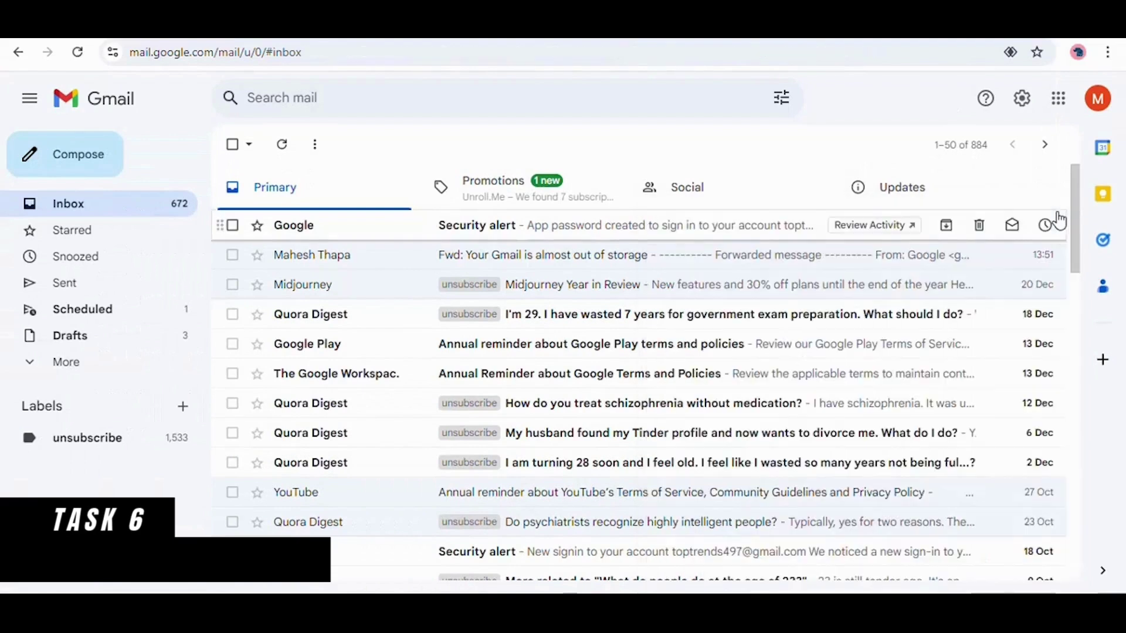
left_click(104, 173)
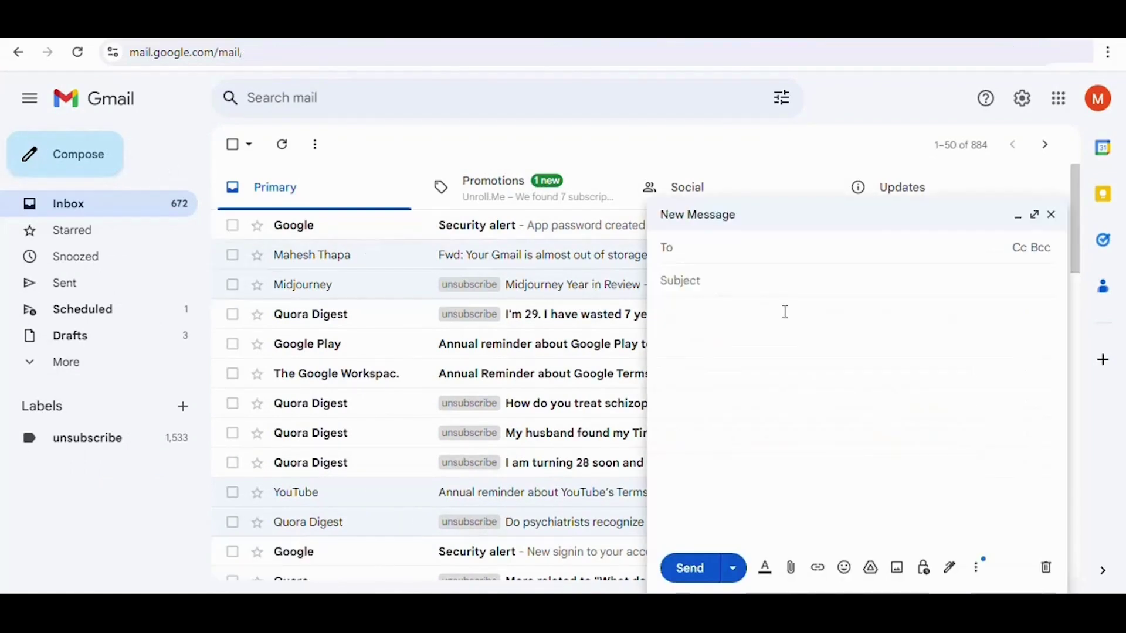
type("Here are the details for reference: Bill Amount: [Amount] Payment Method: [Online/Bank/UPI/etc.] Account/Service Number: [Details, if needed]")
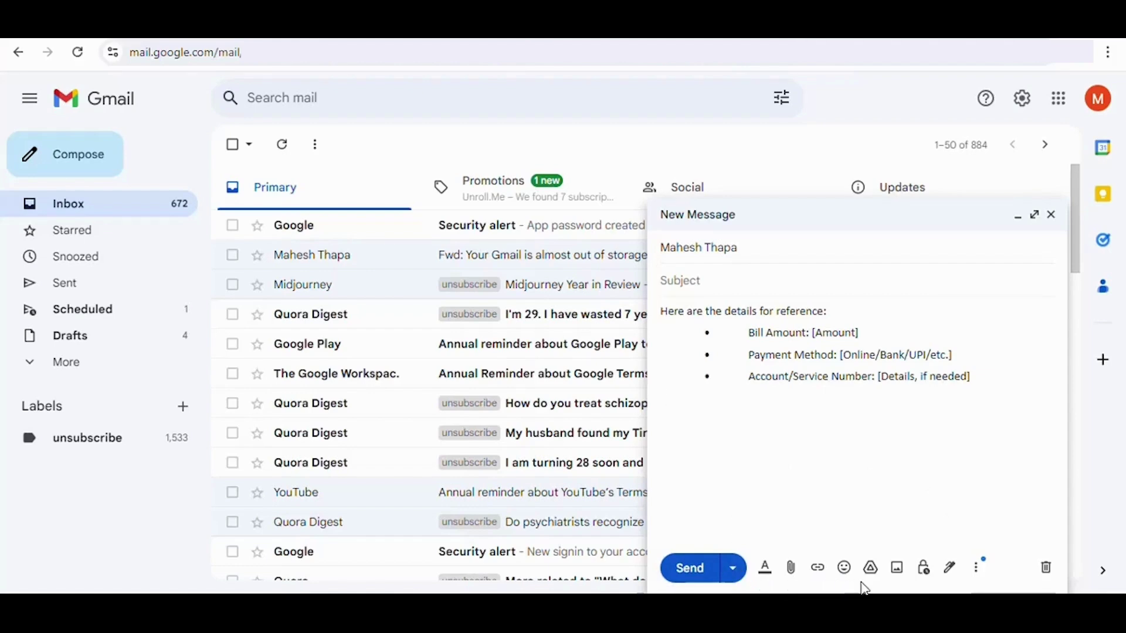
- Turn on confidential mode for the bill details email with an expiry of 1 day and no SMS passcode
left_click(924, 569)
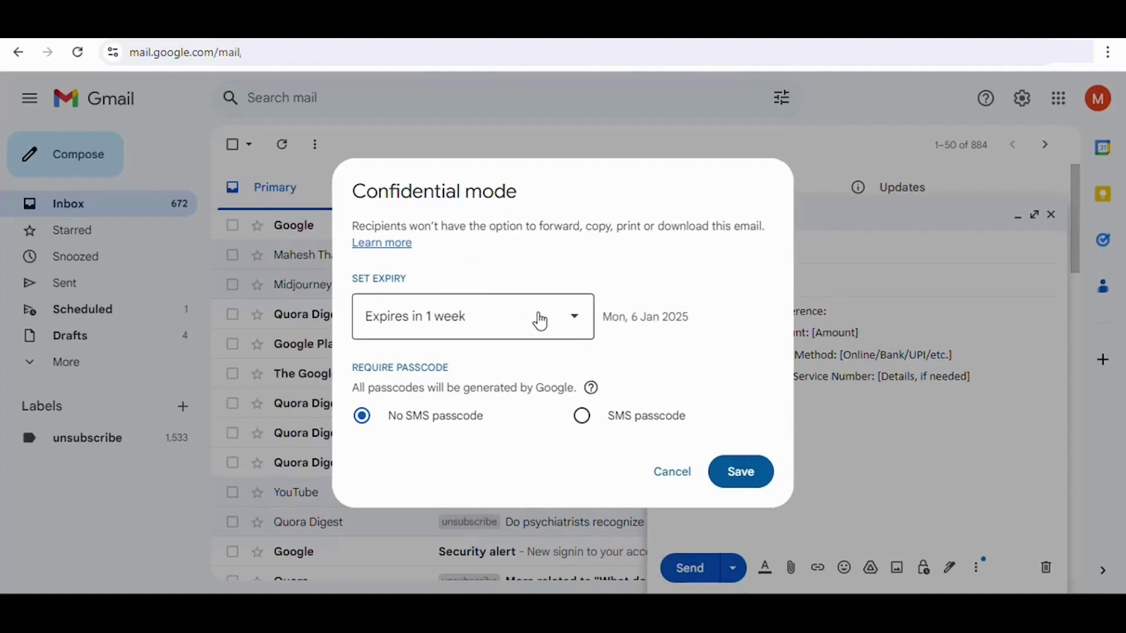
left_click(580, 325)
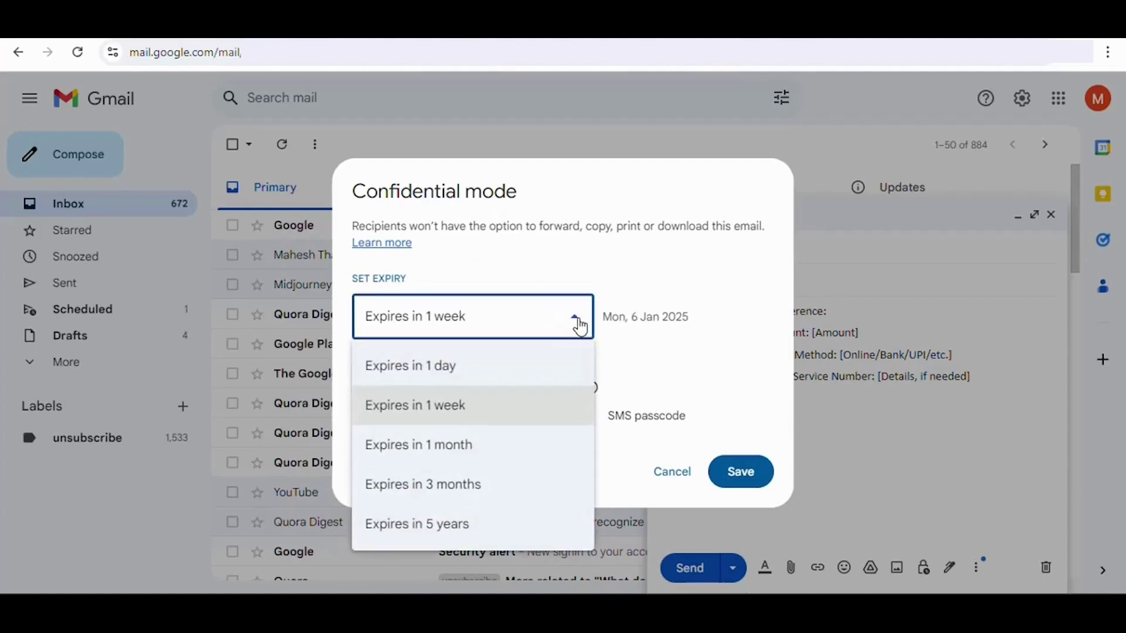
left_click(536, 367)
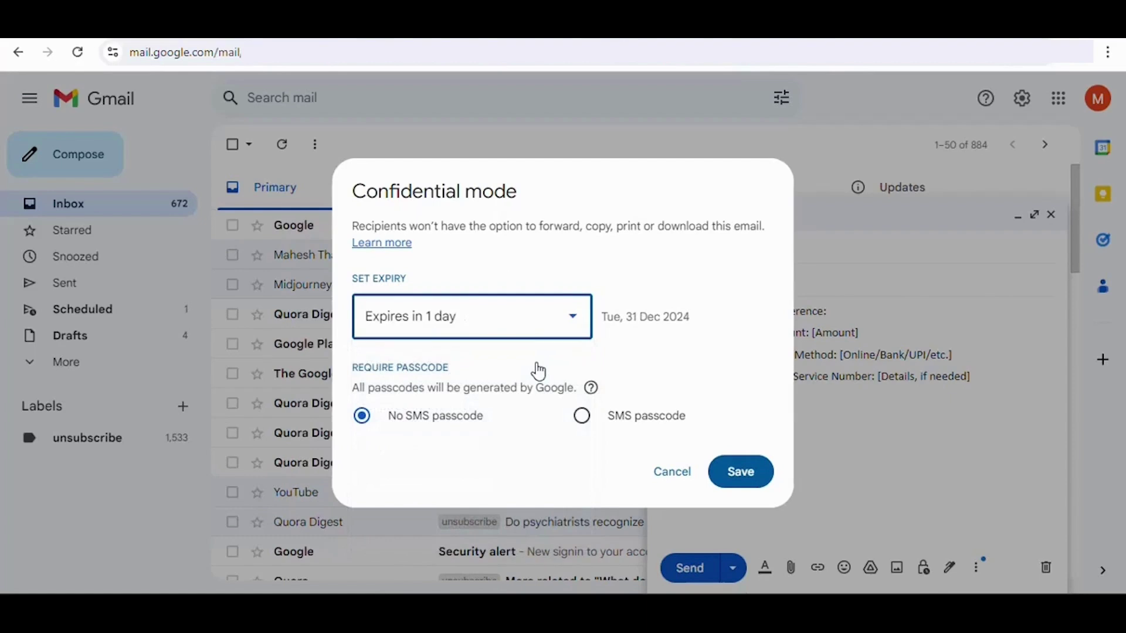
left_click(568, 326)
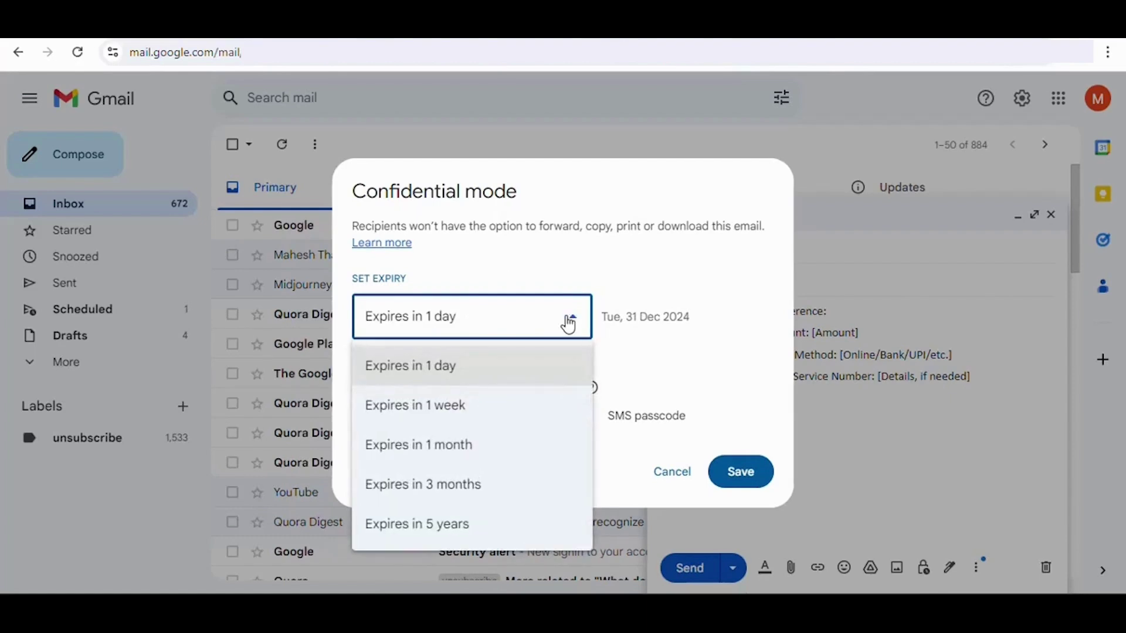
left_click(568, 326)
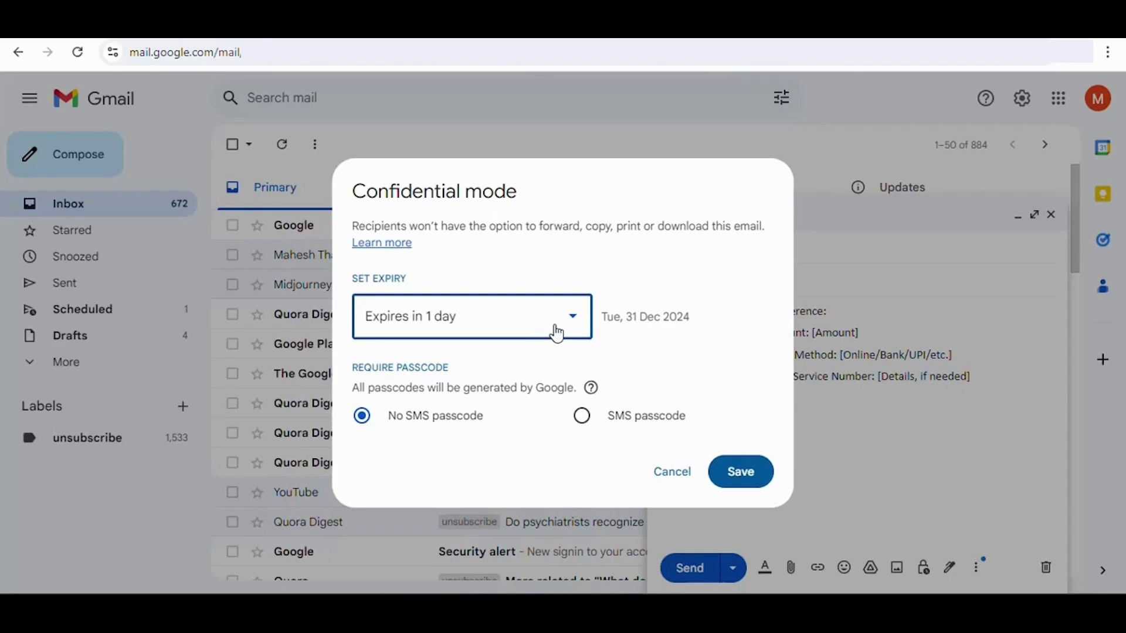
left_click(763, 488)
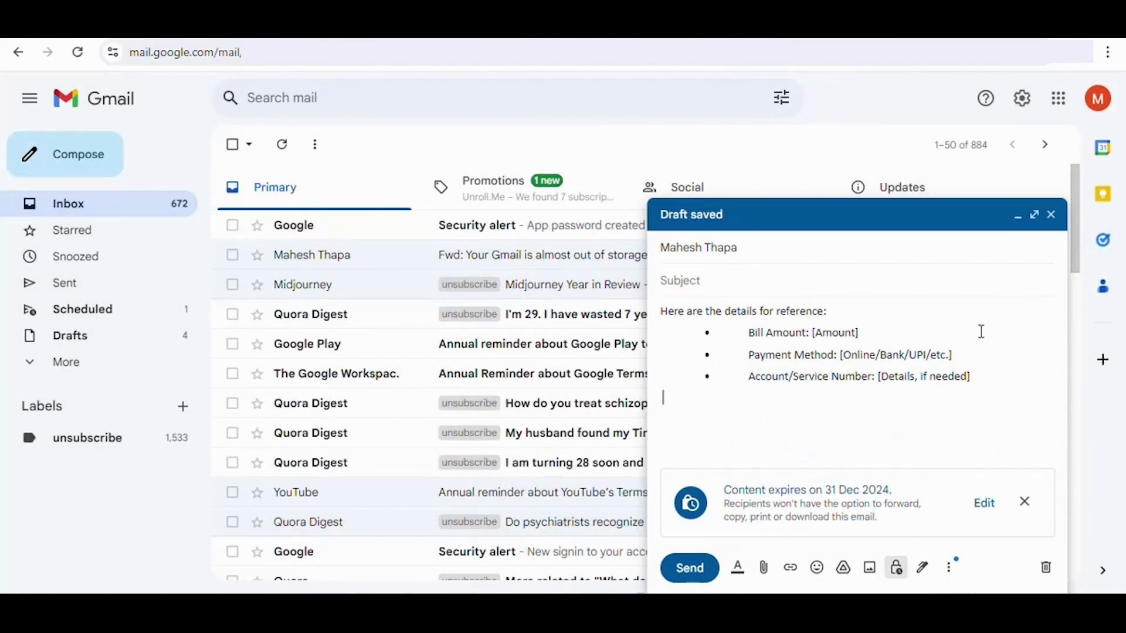
- Check the recipient of the confidential bill details email and send it without a subject
left_click(930, 248)
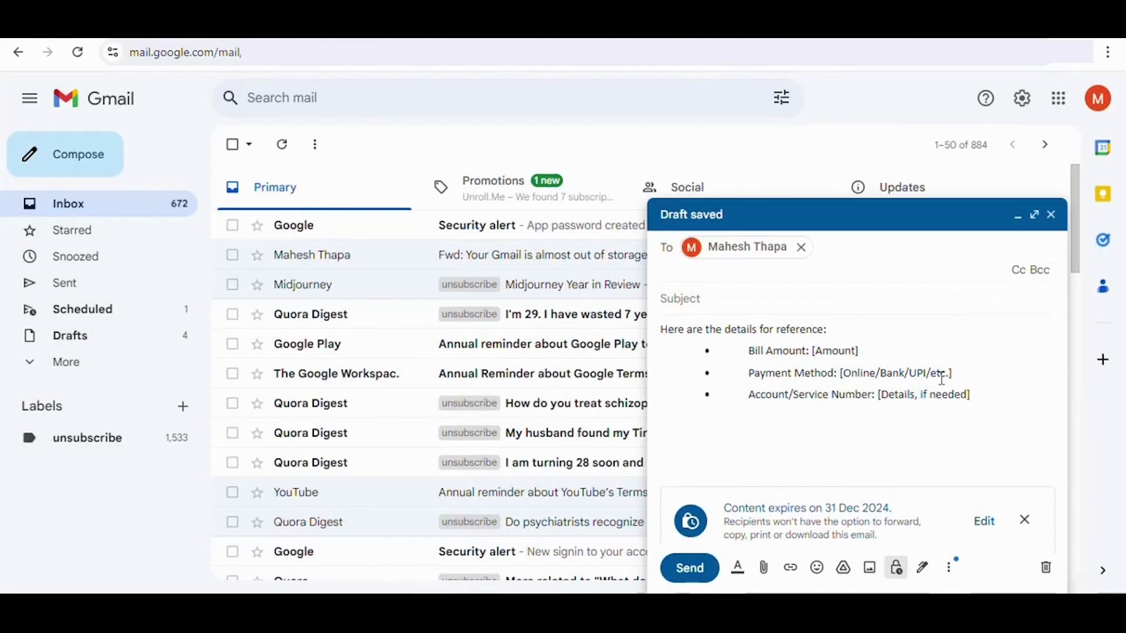
left_click(944, 402)
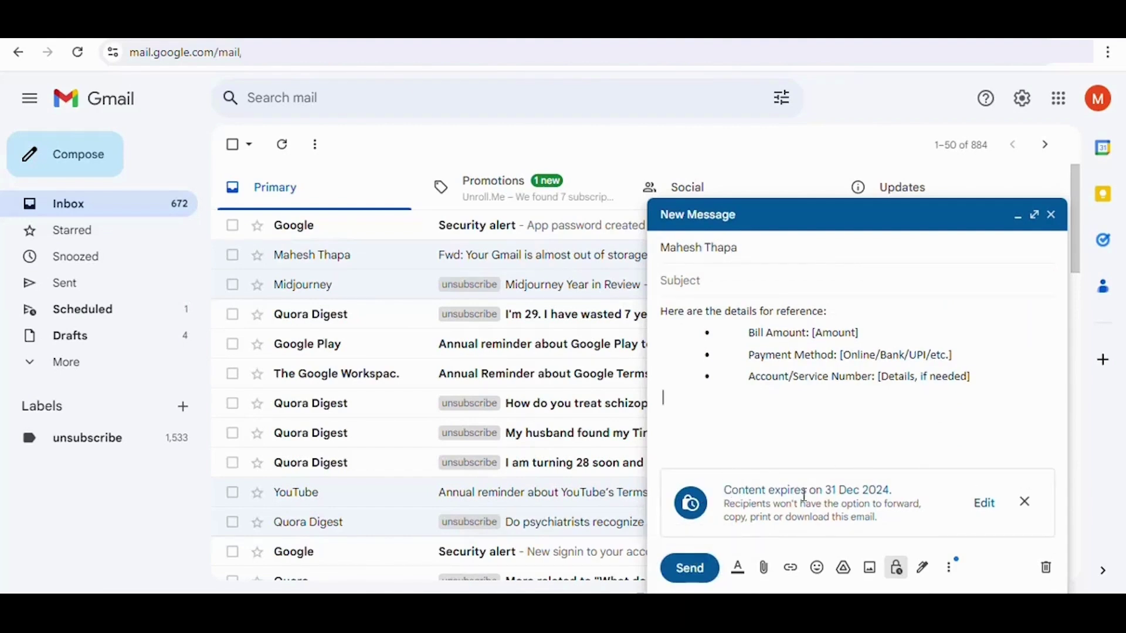
left_click(689, 569)
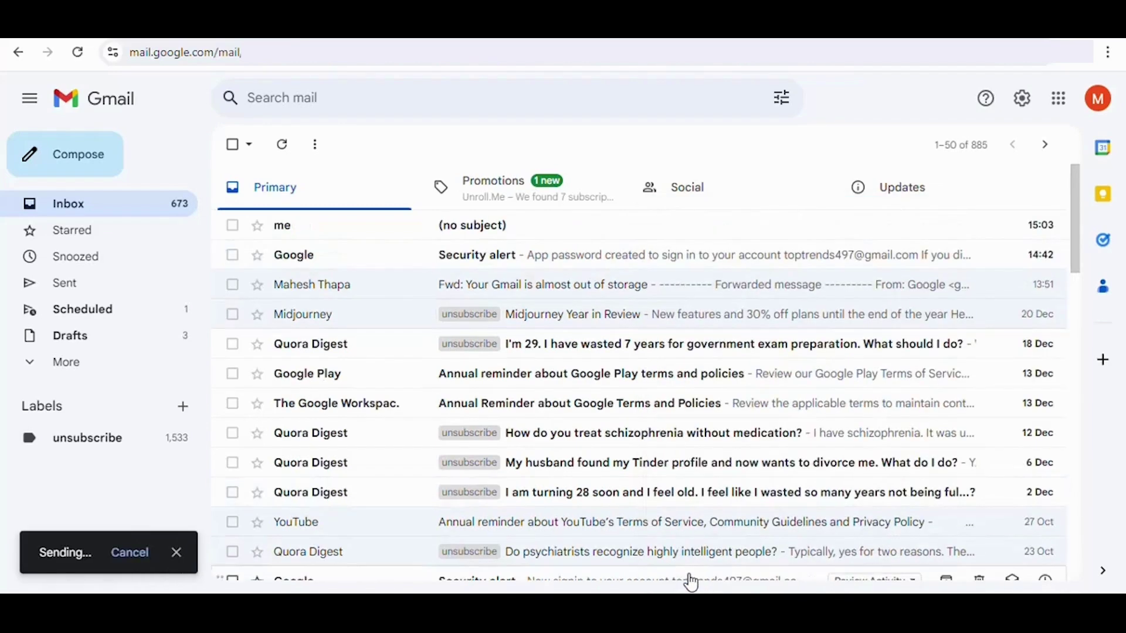
- Open the confidential email in the sent mail, read its content expiry notice and return to the sent list
left_click(140, 295)
left_click(511, 233)
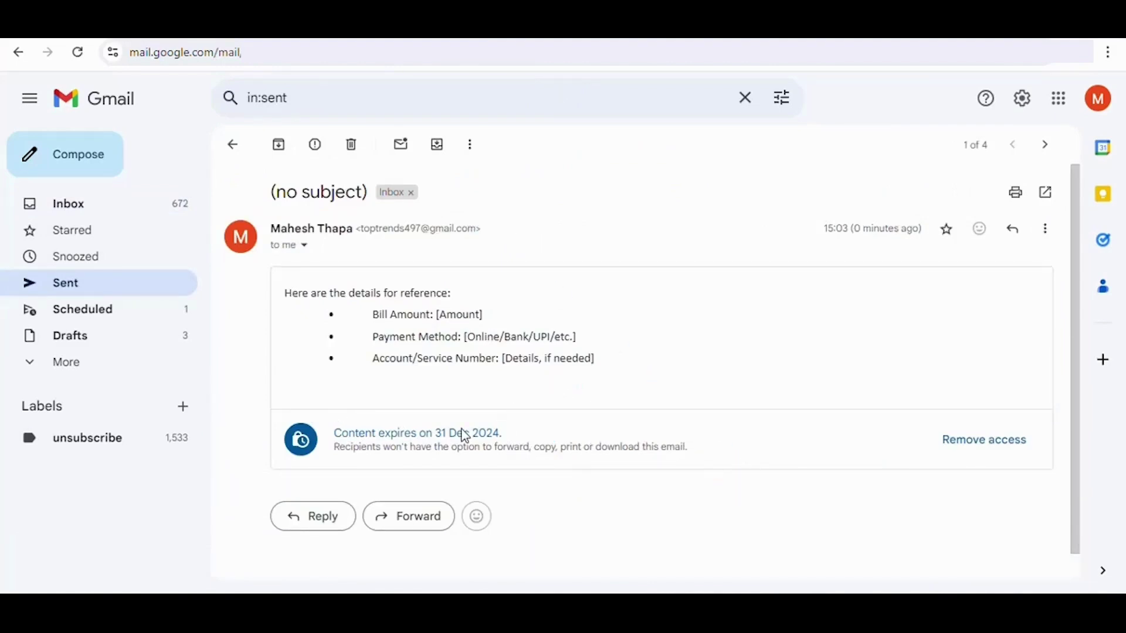
left_click_drag(335, 428, 528, 451)
left_click(608, 494)
left_click(232, 145)
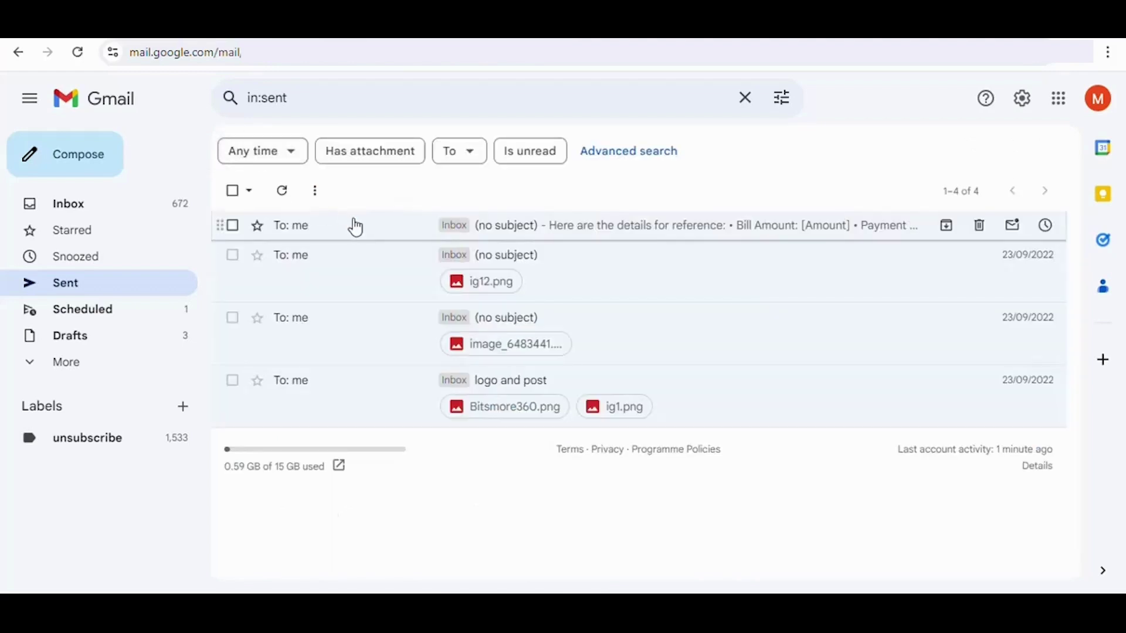
- Reopen the sent confidential email, view the Quora Digest email about government exam preparation and return to the inbox
left_click(595, 228)
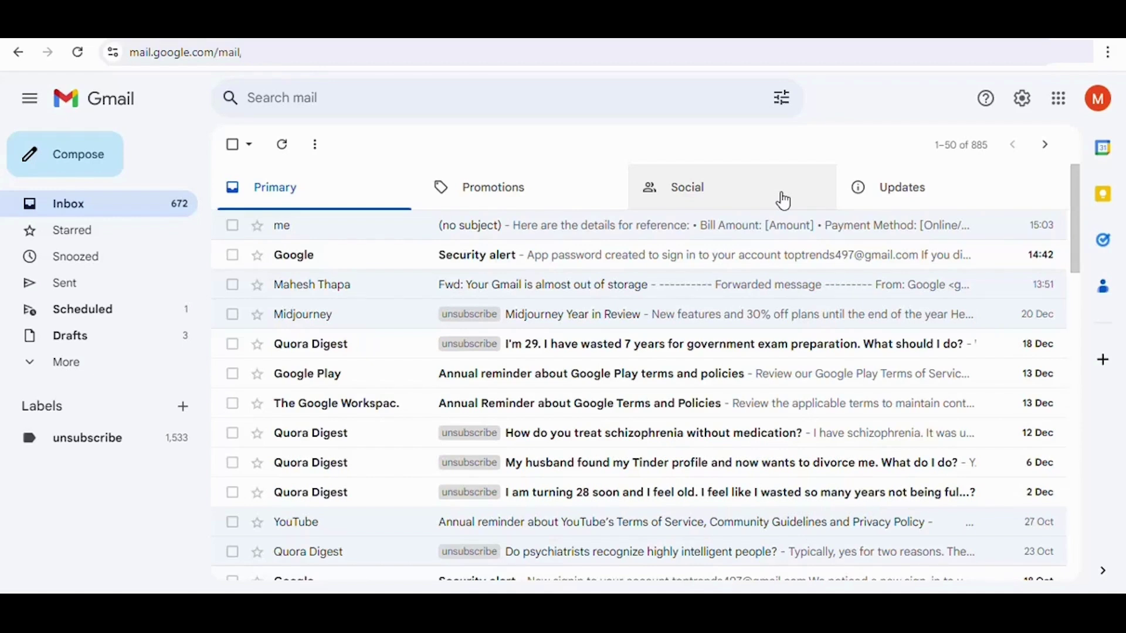
left_click(734, 357)
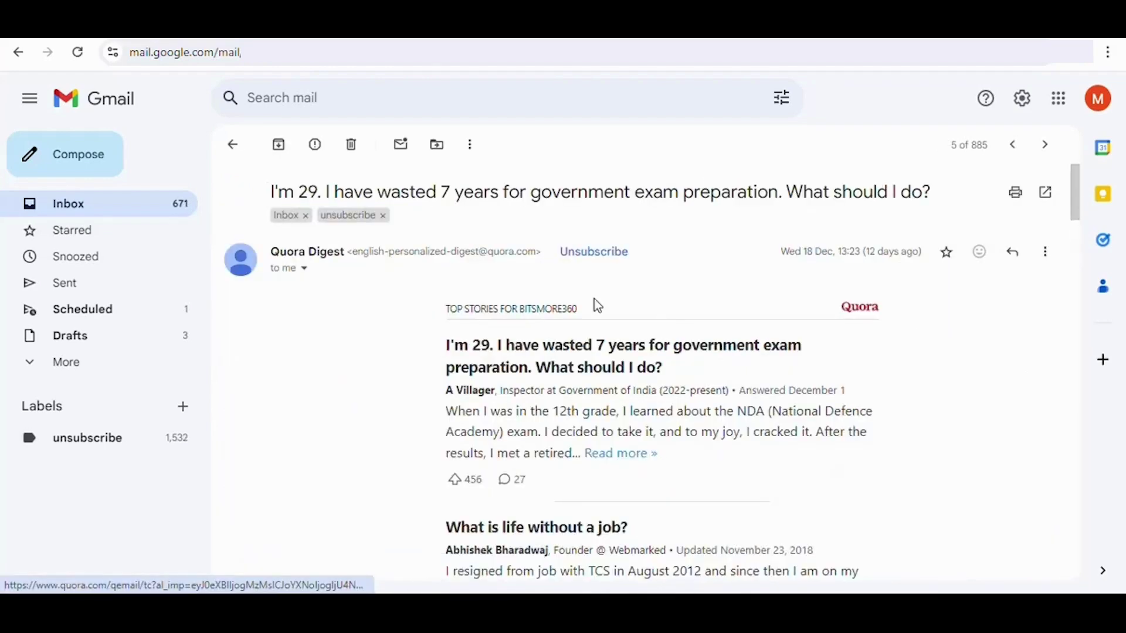
left_click(233, 145)
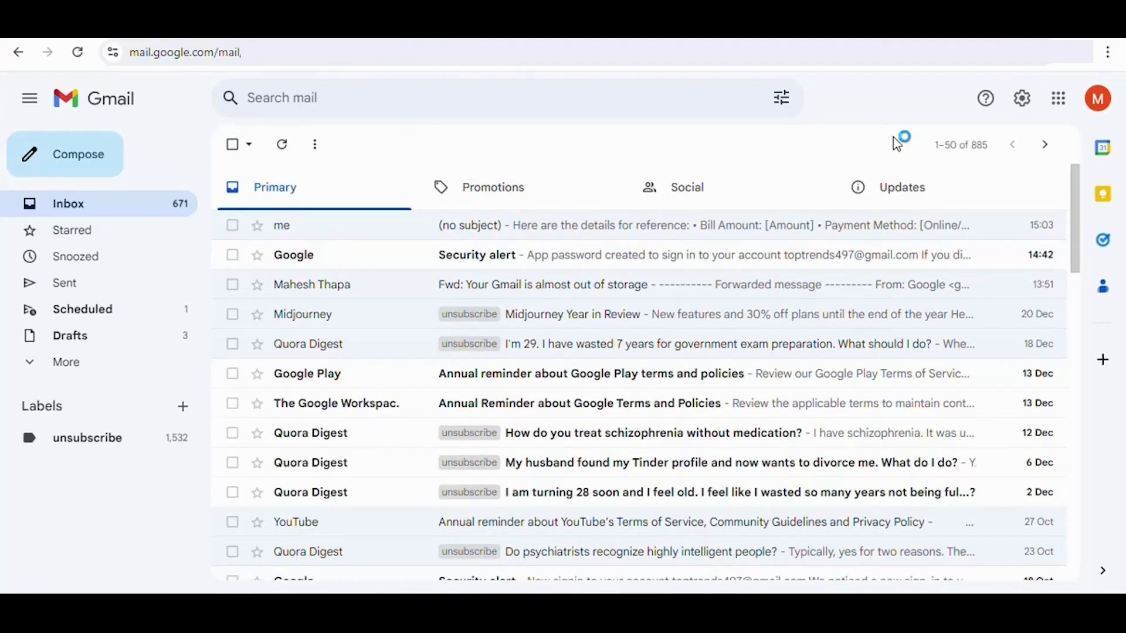
- Enable Templates in the advanced mail settings and save the changes
left_click(1022, 115)
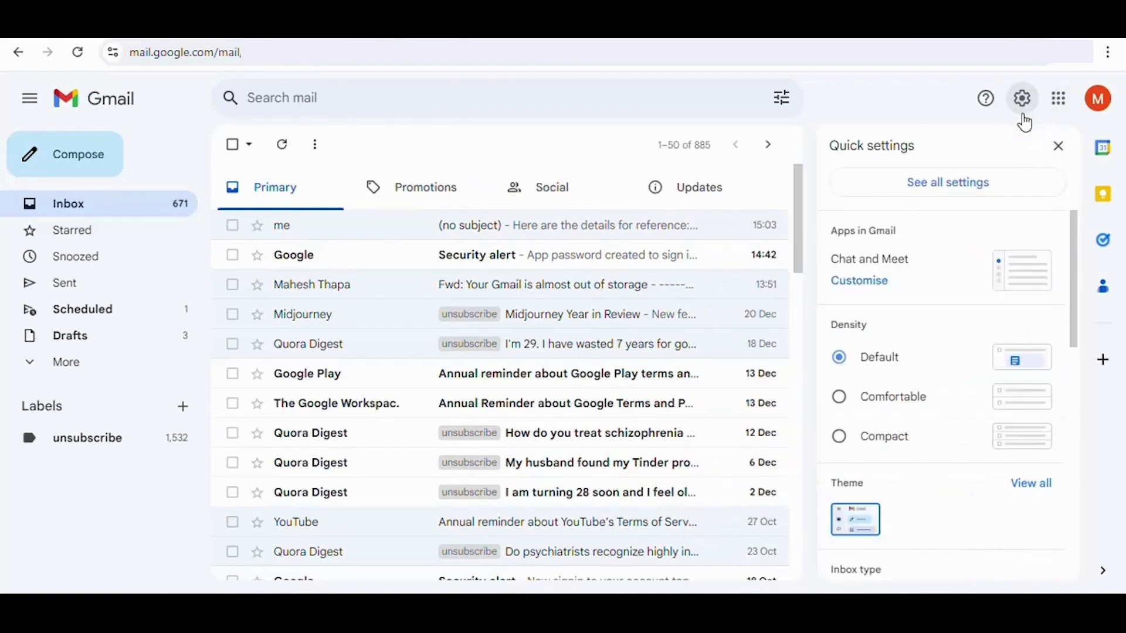
left_click(994, 184)
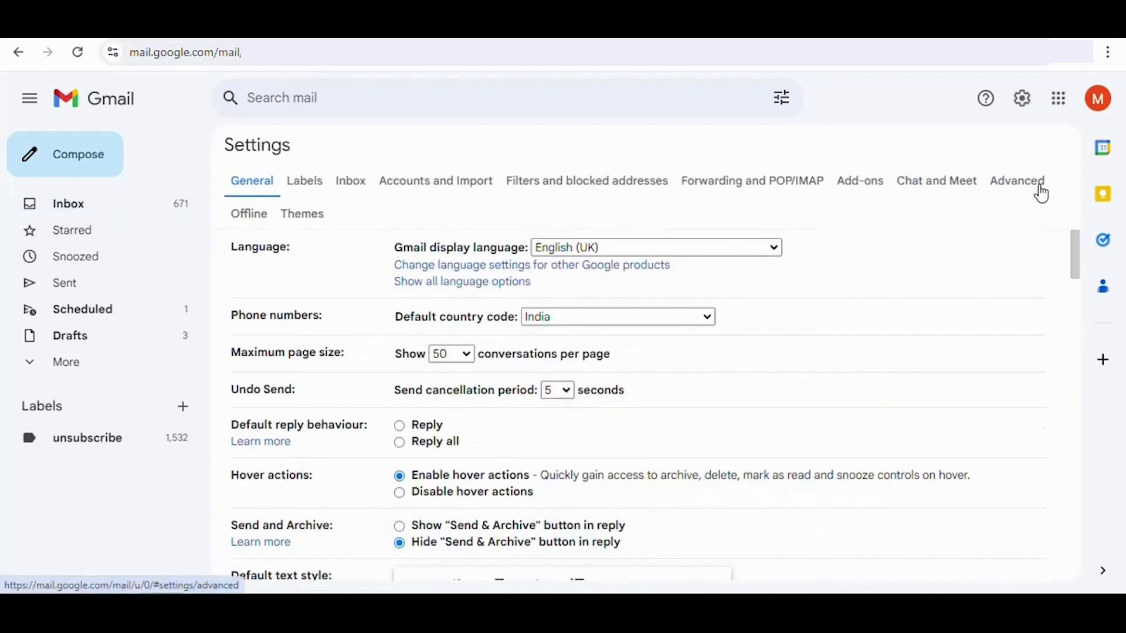
left_click(1042, 194)
left_click_drag(1073, 244, 1070, 325)
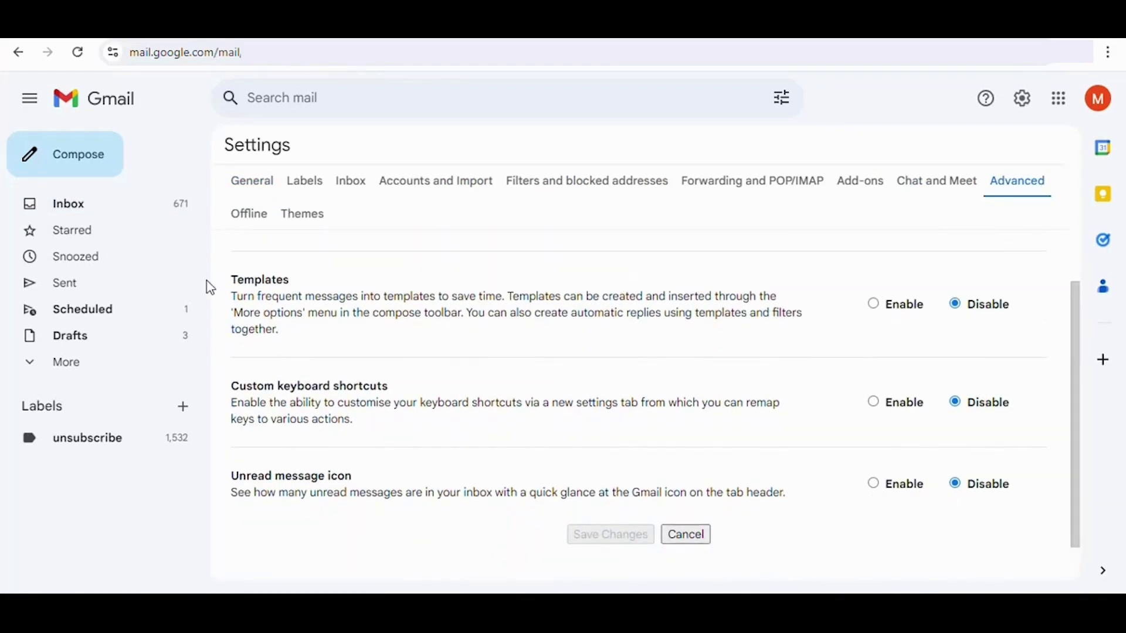
left_click_drag(231, 281, 492, 359)
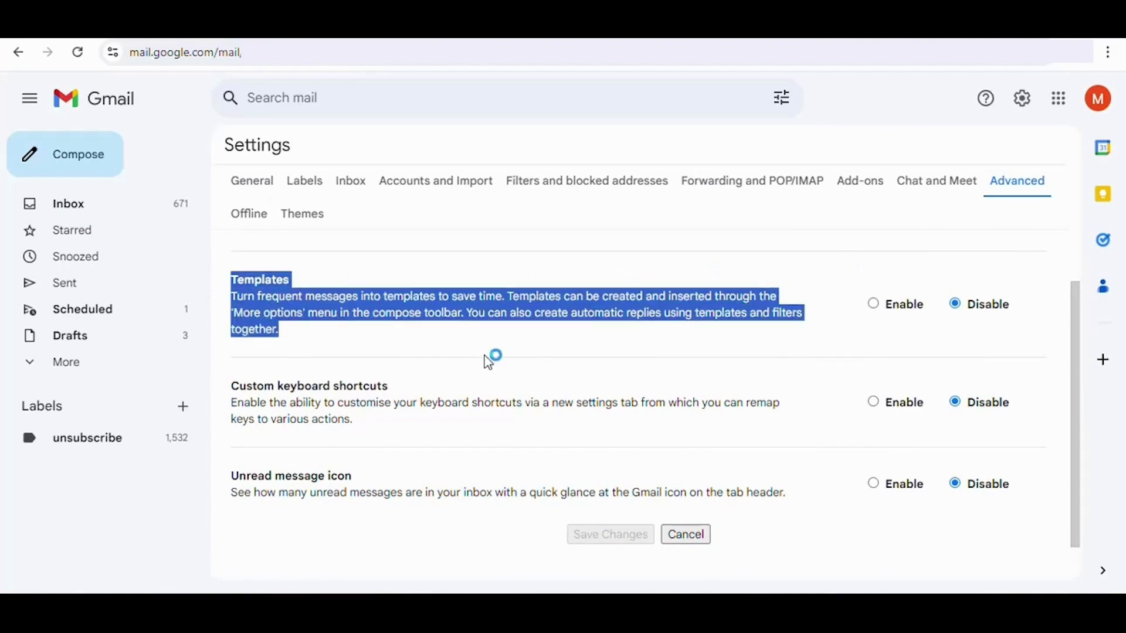
left_click(492, 359)
left_click(873, 305)
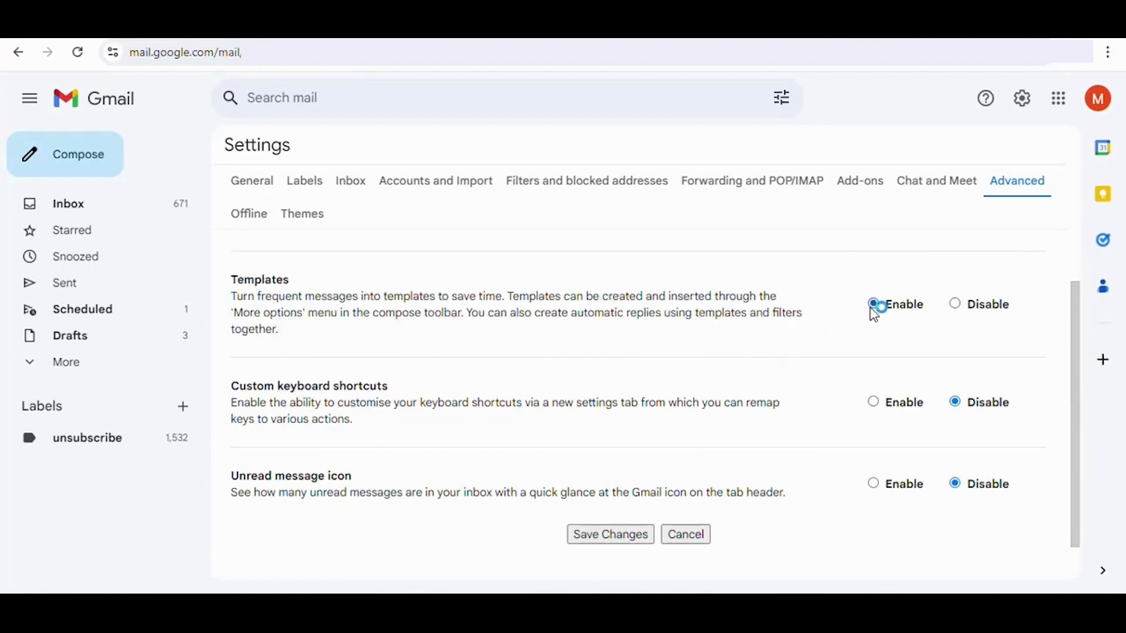
left_click(609, 534)
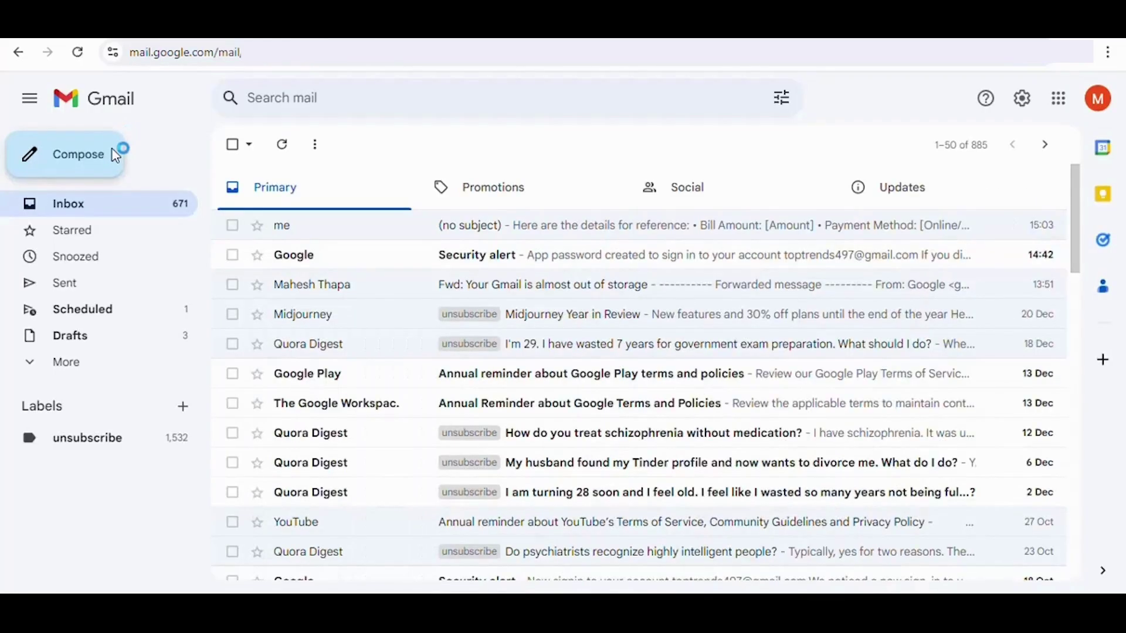
- Compose a follow-up email opening with "Dear [Recipient's Name]," about the recent discussion, with the subject "Subject: Follow-Up on [Topic/Discussion]"
left_click(117, 150)
left_click(705, 368)
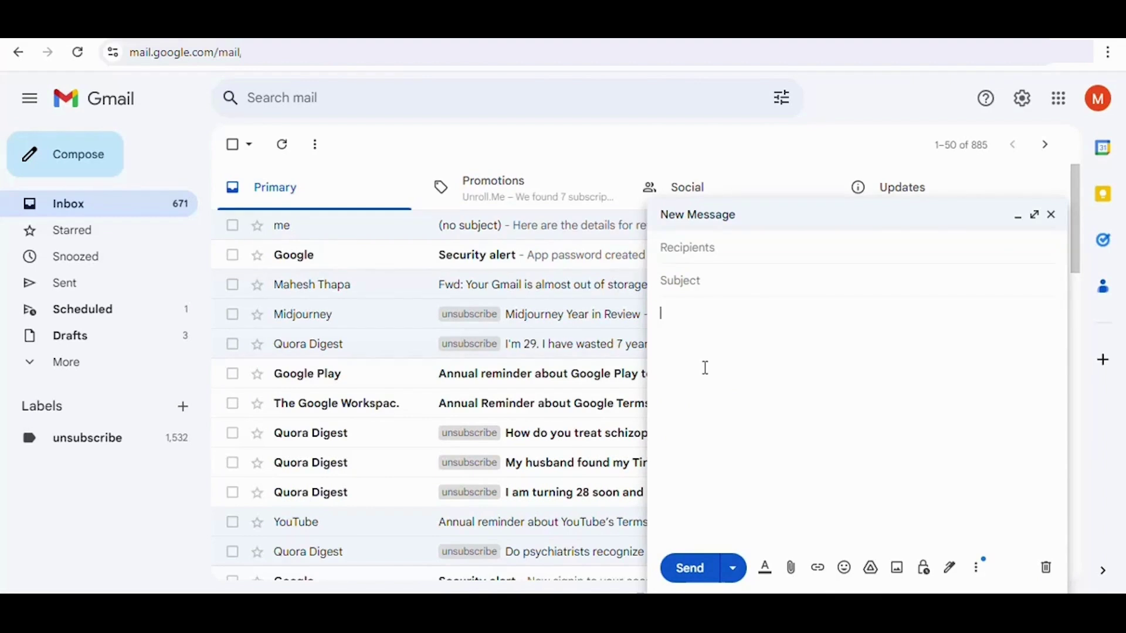
type("Subject: Follow-Up on [Topic/Discussion] Dear [Recipient's Name],  I hope you’re doing well. I’m following up on our recent discussion regarding [mention the topic]. I would appreciate your input on [specific point or question], as it would greatly assist in moving forward.  Please let me know if you need any further information. I look forward to your response. Best regards,")
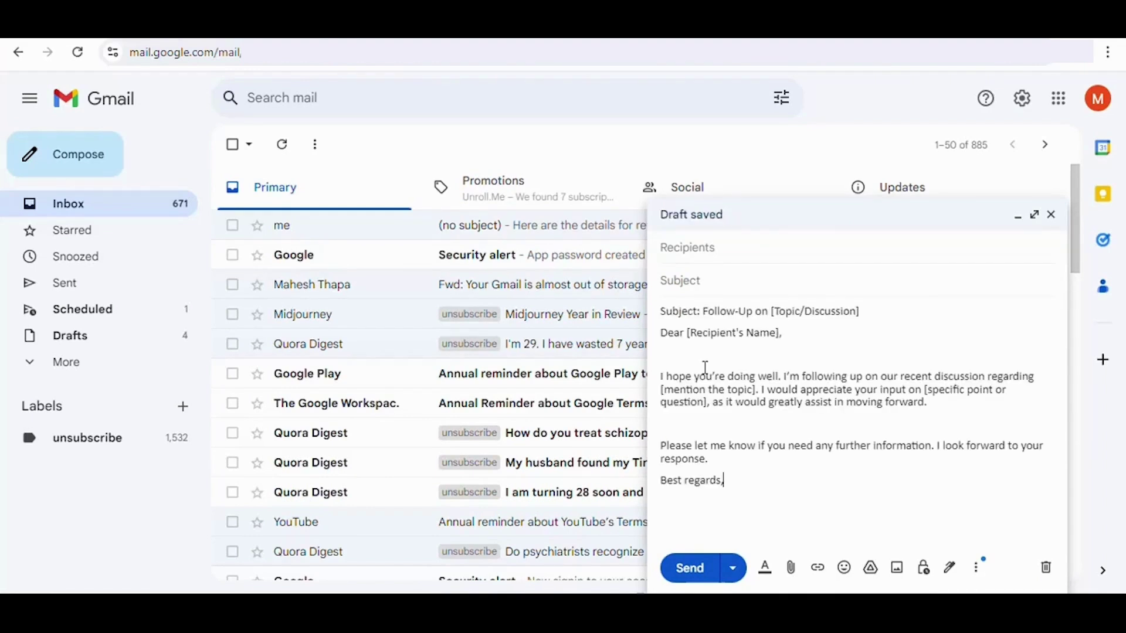
scroll(705, 367, "down", 1)
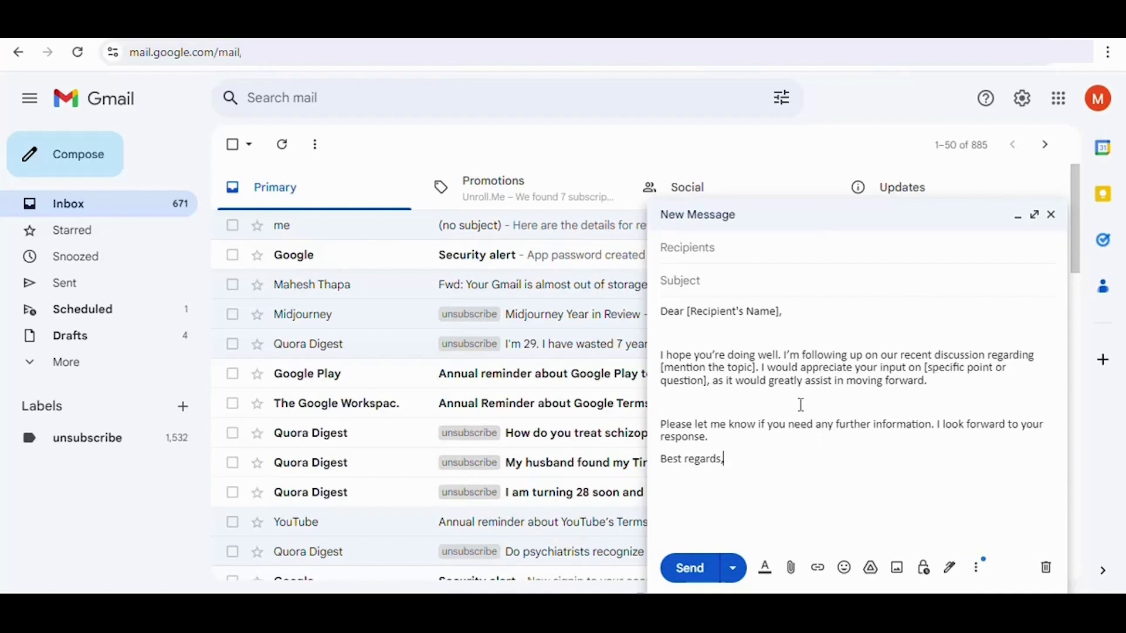
left_click(754, 283)
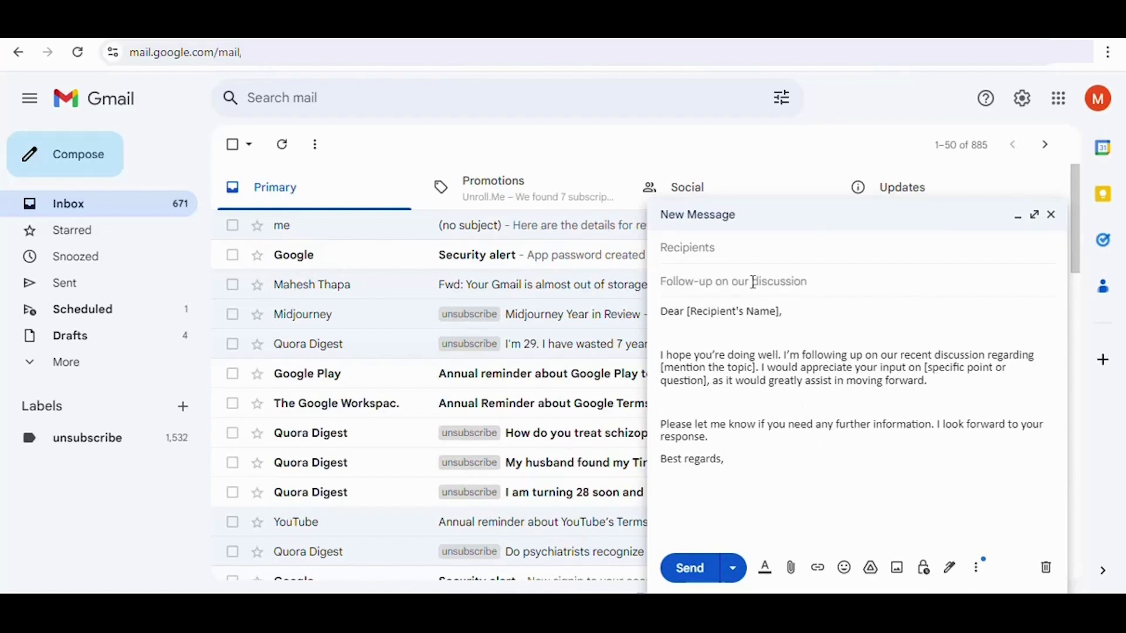
type("Subject: Follow-Up on [Topic/Discussion]")
left_click(899, 472)
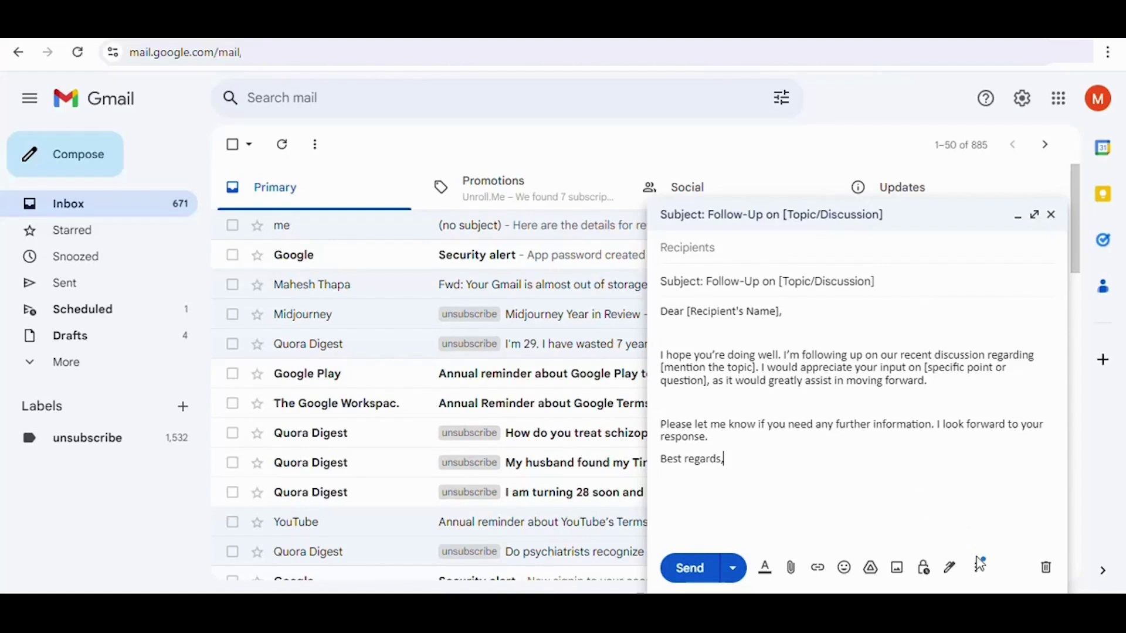
- Save the follow-up draft as a new template named "Follow-Up on [Topic/Discussion]" and discard the draft
left_click(979, 573)
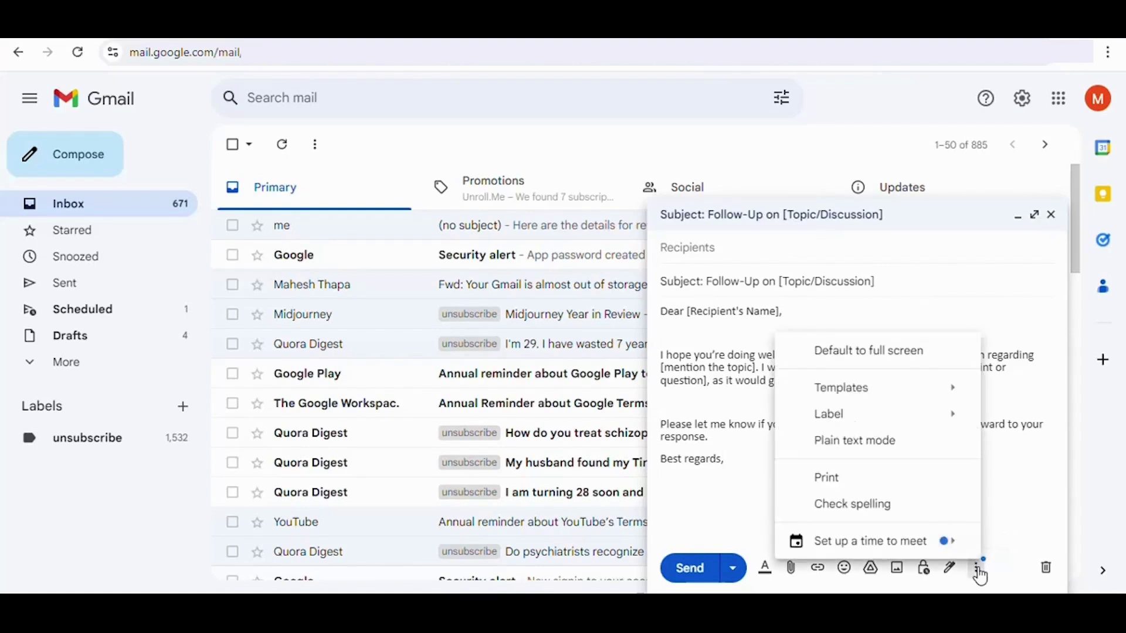
mouse_move(920, 397)
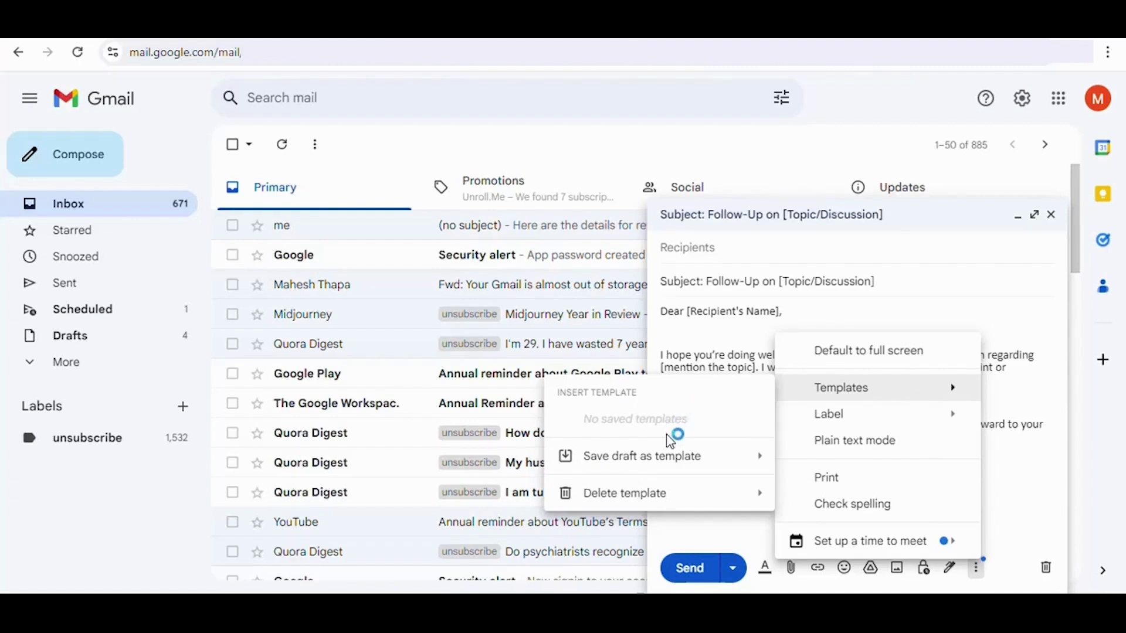
mouse_move(673, 464)
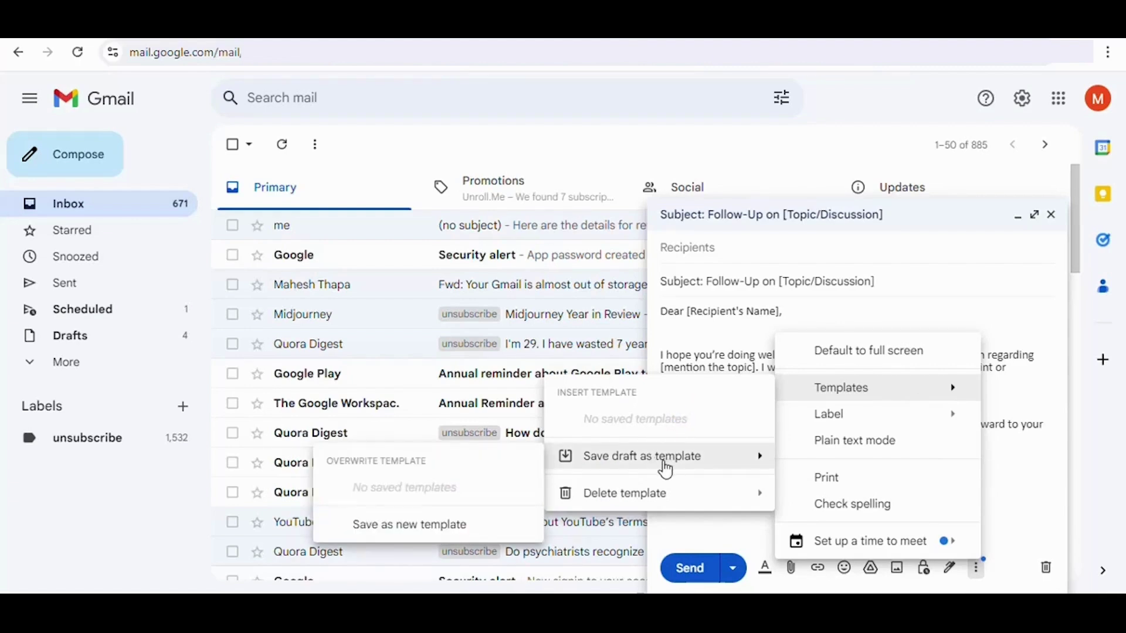
left_click(410, 524)
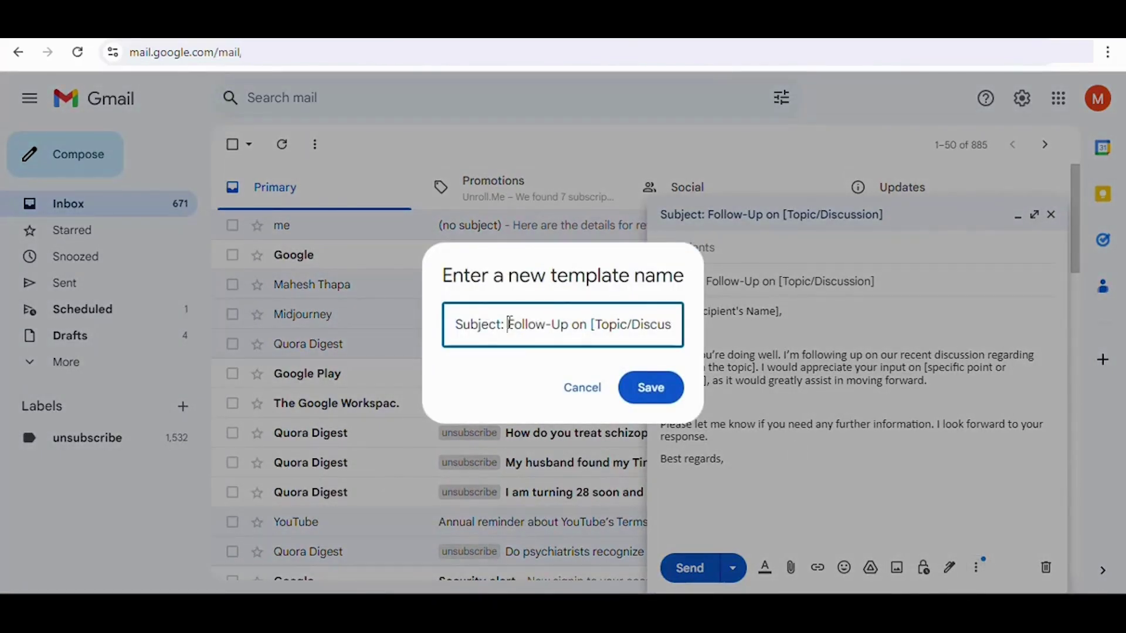
key("BackSpace")
key("BackSpace")
key("BackSpace")
key("BackSpace")
key("BackSpace")
key("BackSpace")
key("BackSpace")
key("BackSpace")
key("BackSpace")
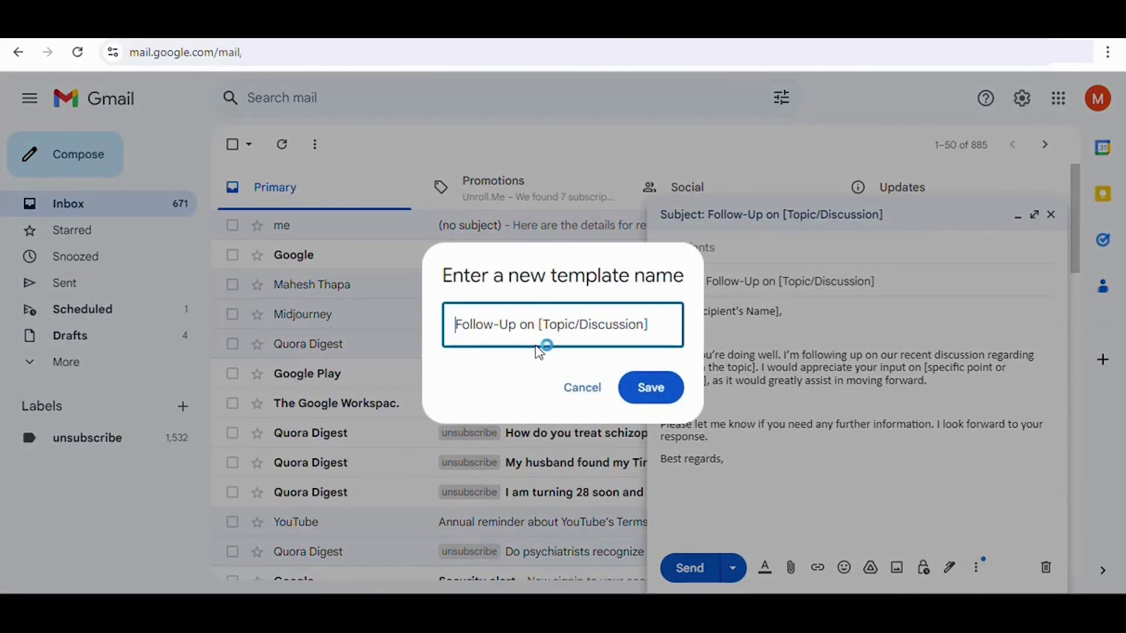
left_click(674, 390)
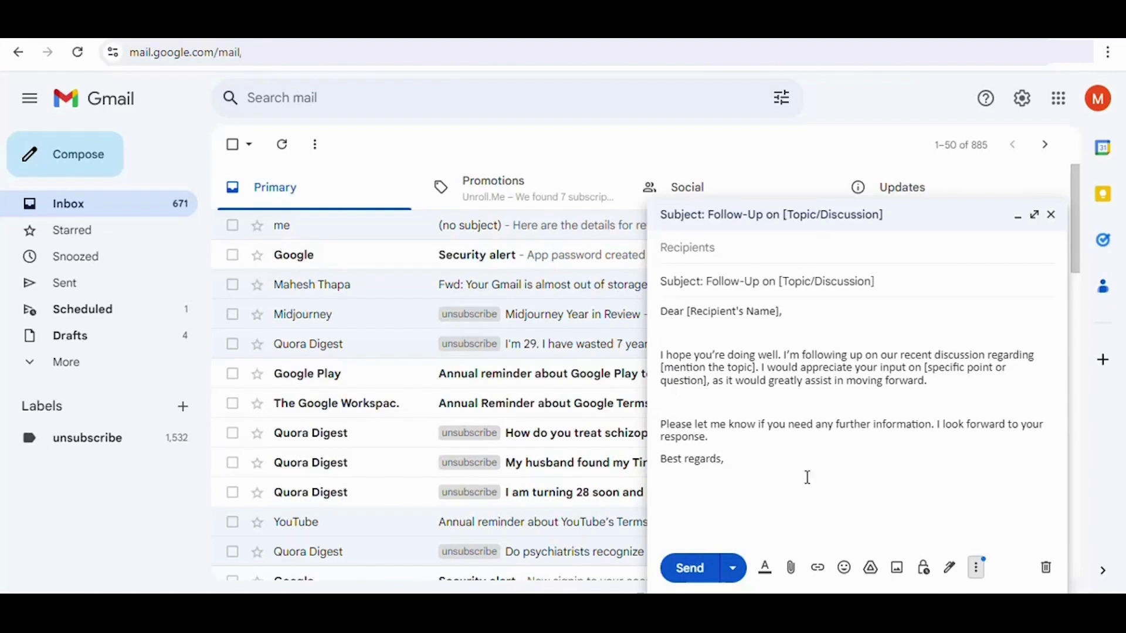
left_click(1046, 569)
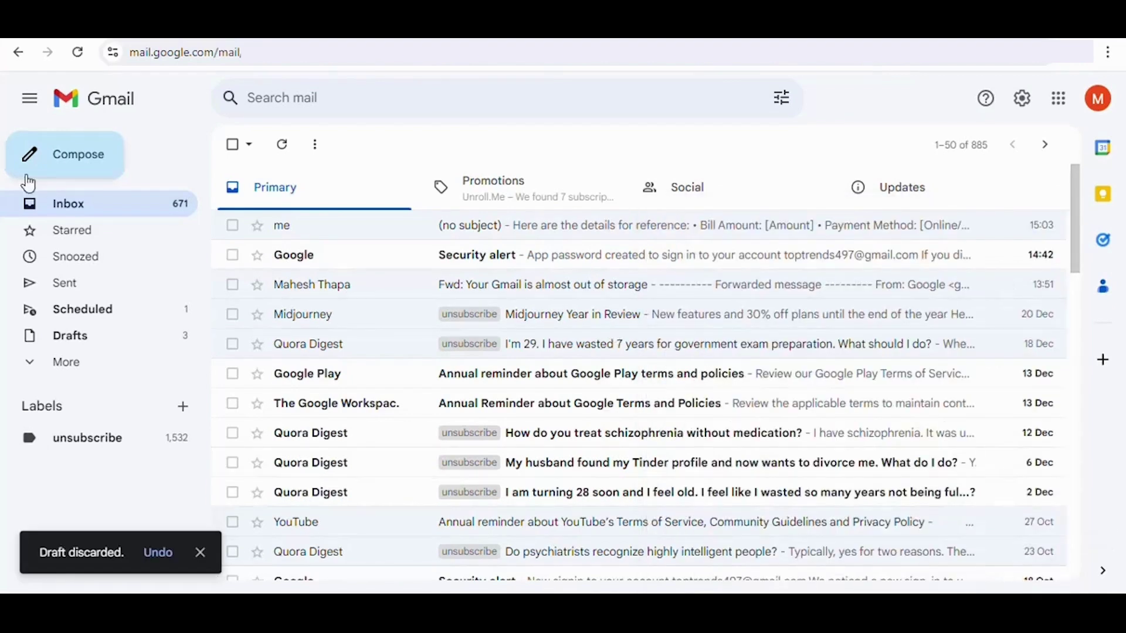
- Insert the "Follow-Up on [Topic/Discussion]" template into a new message and discard the draft
left_click(70, 176)
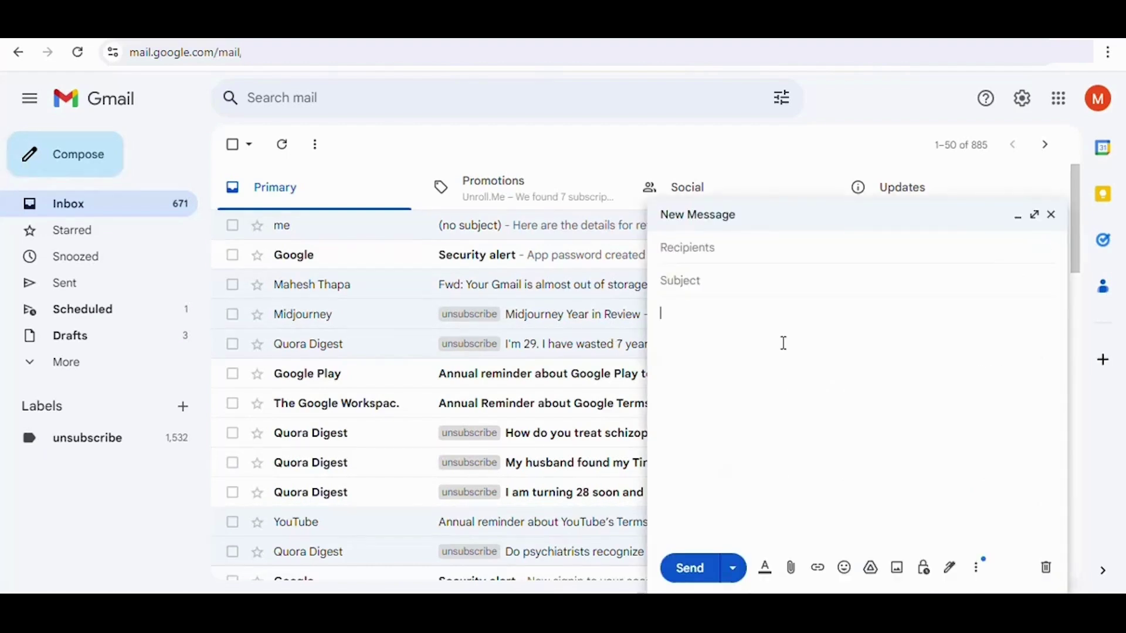
left_click(978, 569)
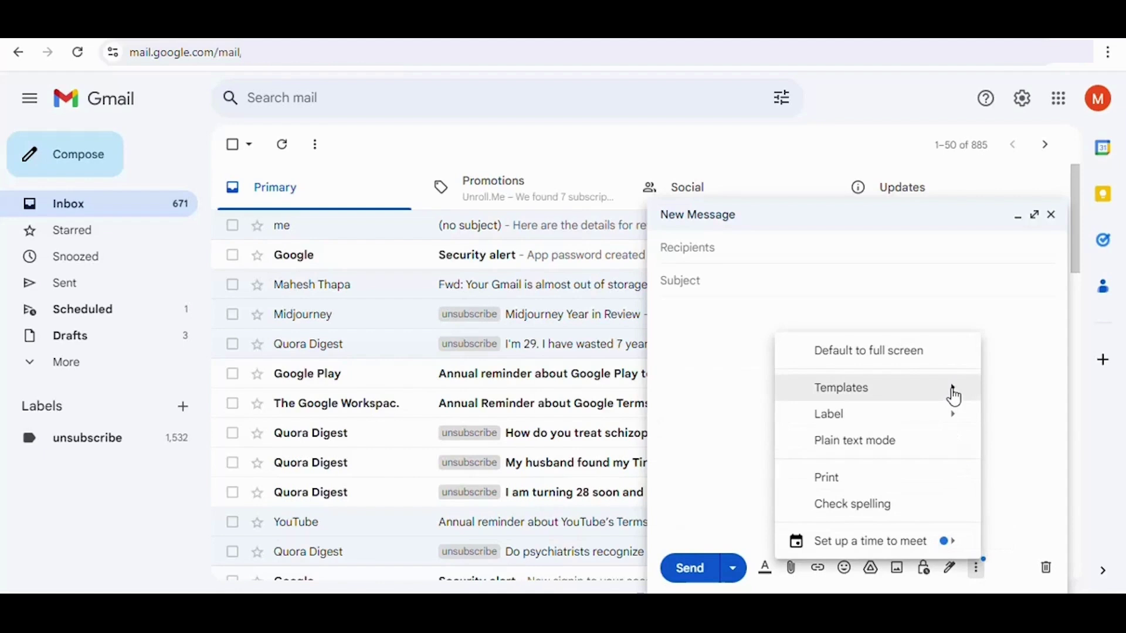
mouse_move(954, 398)
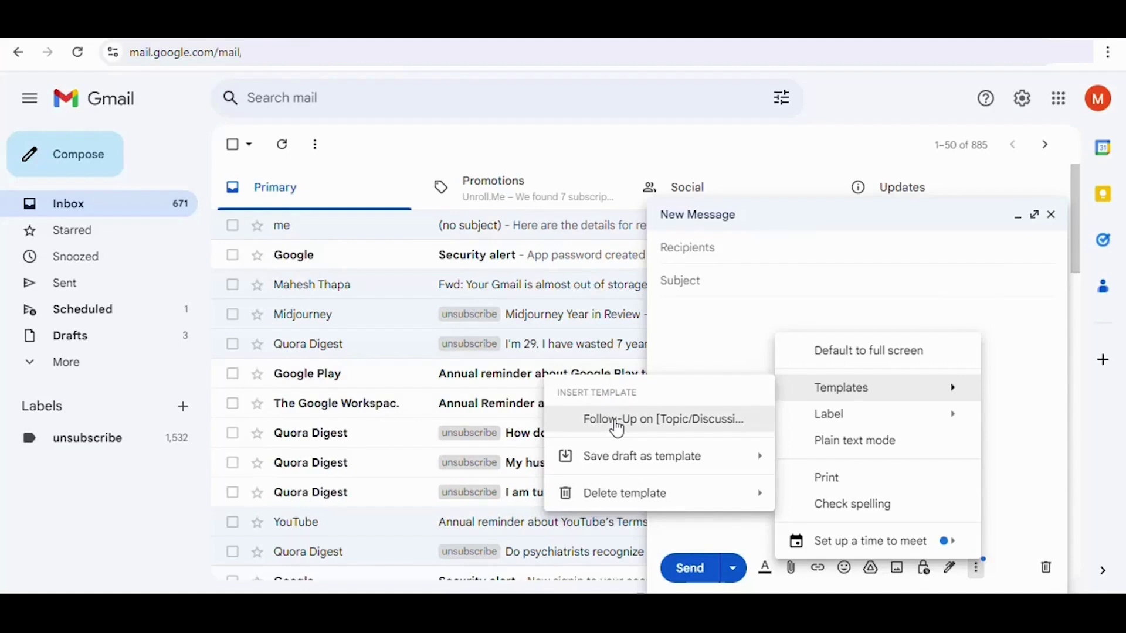
left_click(617, 421)
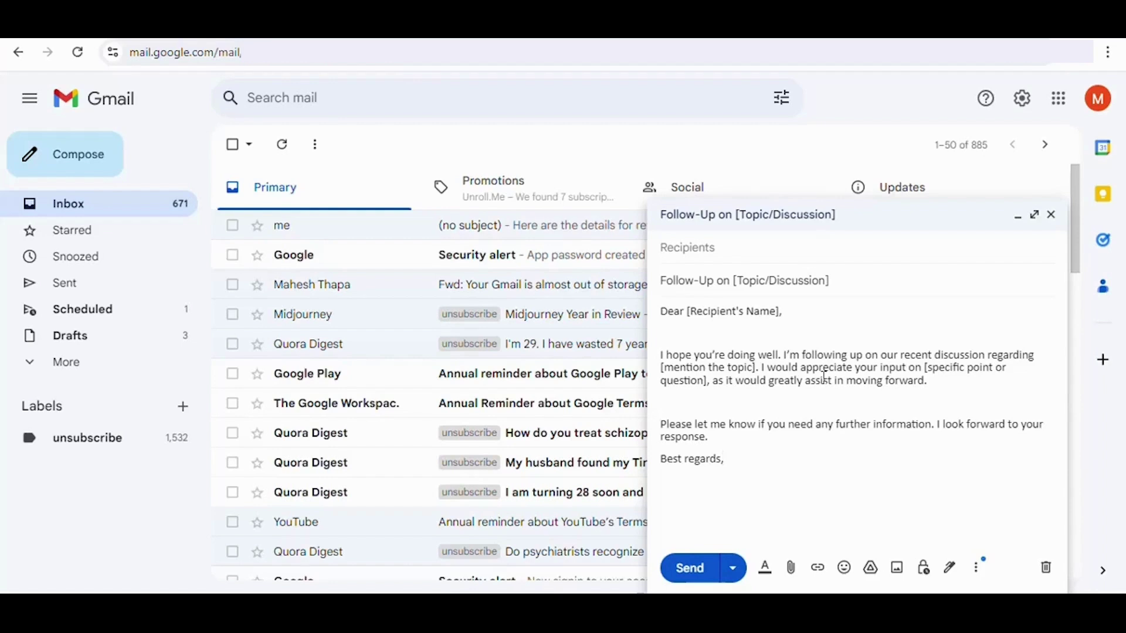
left_click(1047, 570)
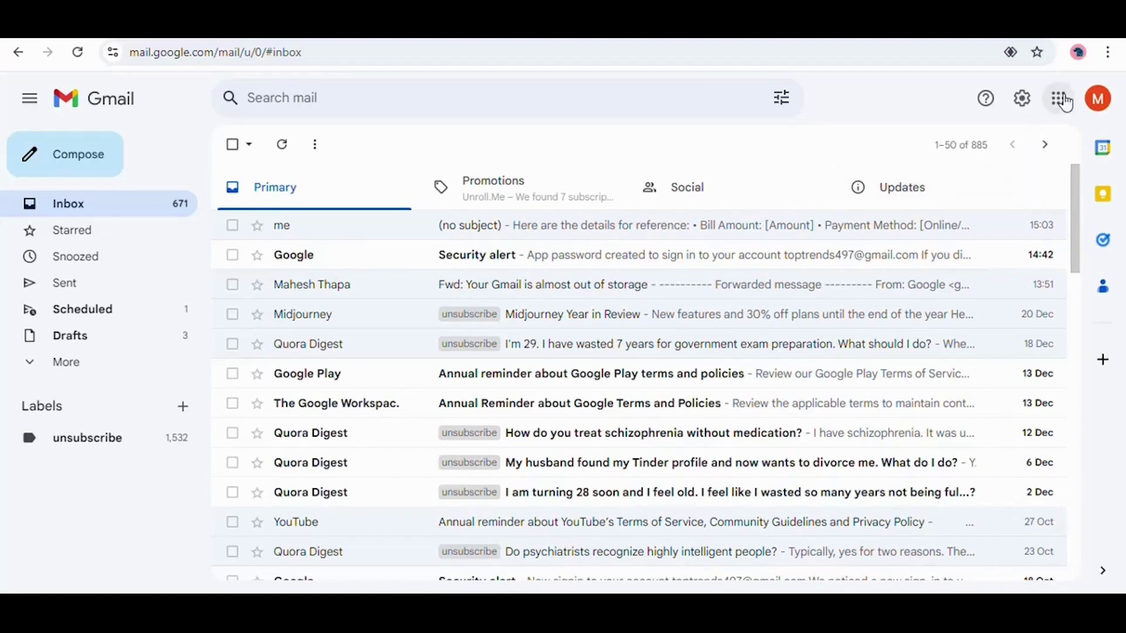
- Enable Custom keyboard shortcuts in the advanced mail settings and save the changes
left_click(1025, 107)
left_click(1025, 109)
left_click(1024, 108)
left_click(953, 187)
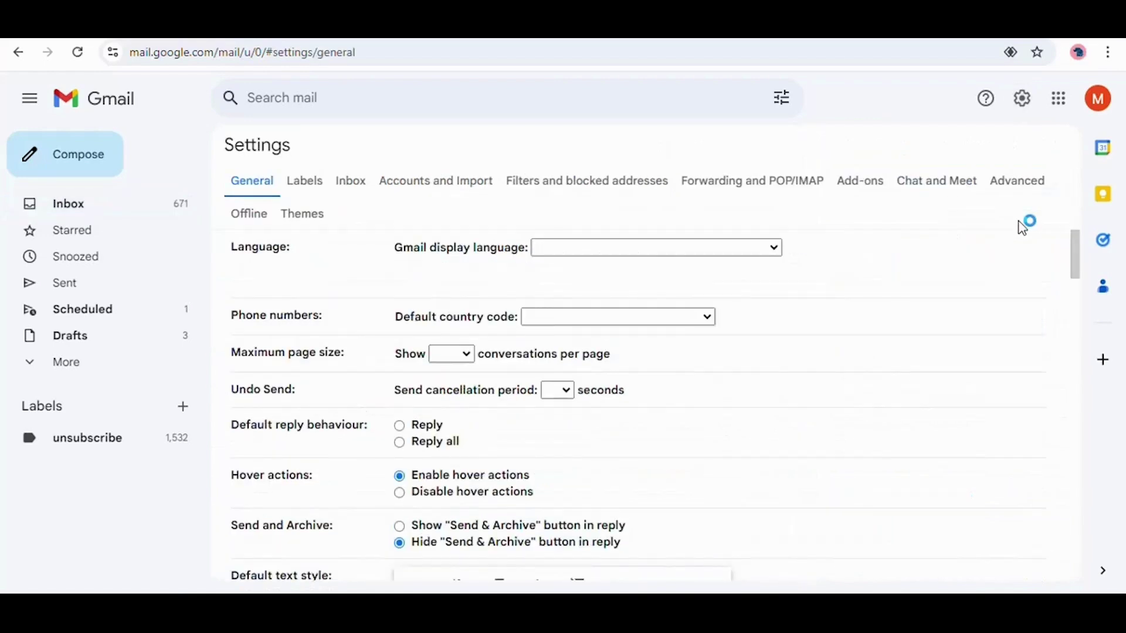
left_click(1027, 186)
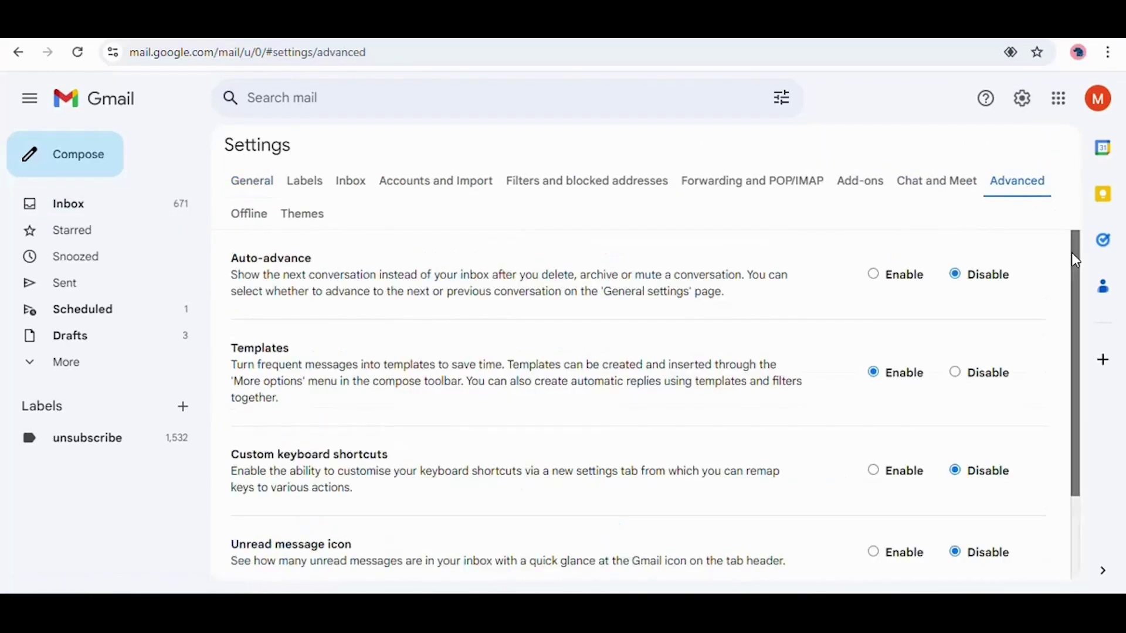
scroll(1067, 264, "down", 3)
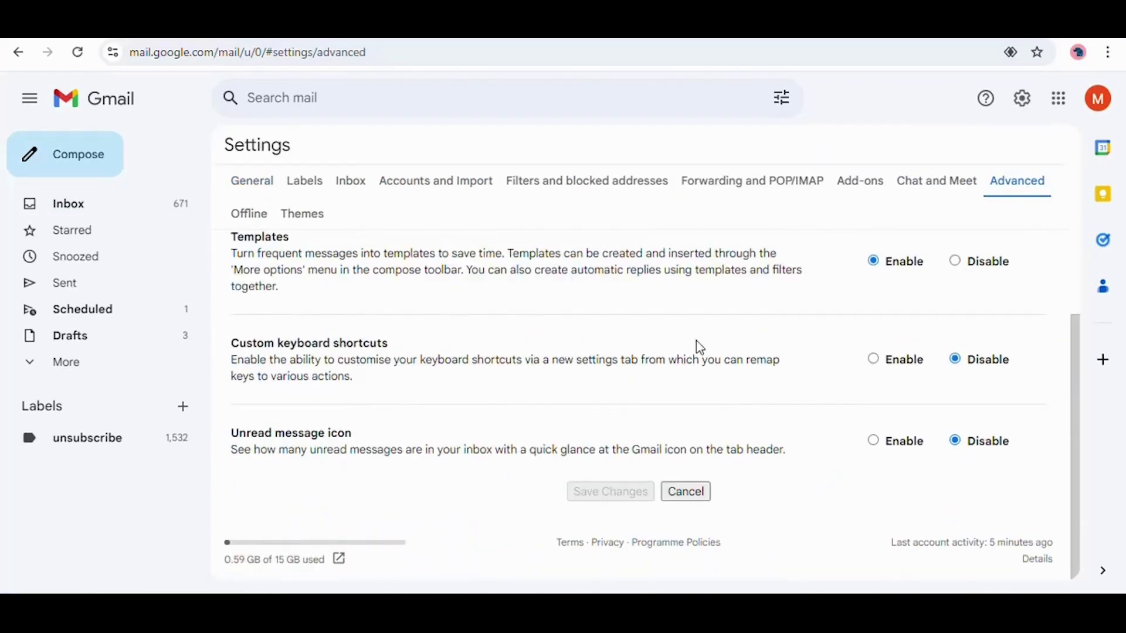
left_click_drag(234, 343, 369, 388)
left_click(378, 388)
left_click(877, 360)
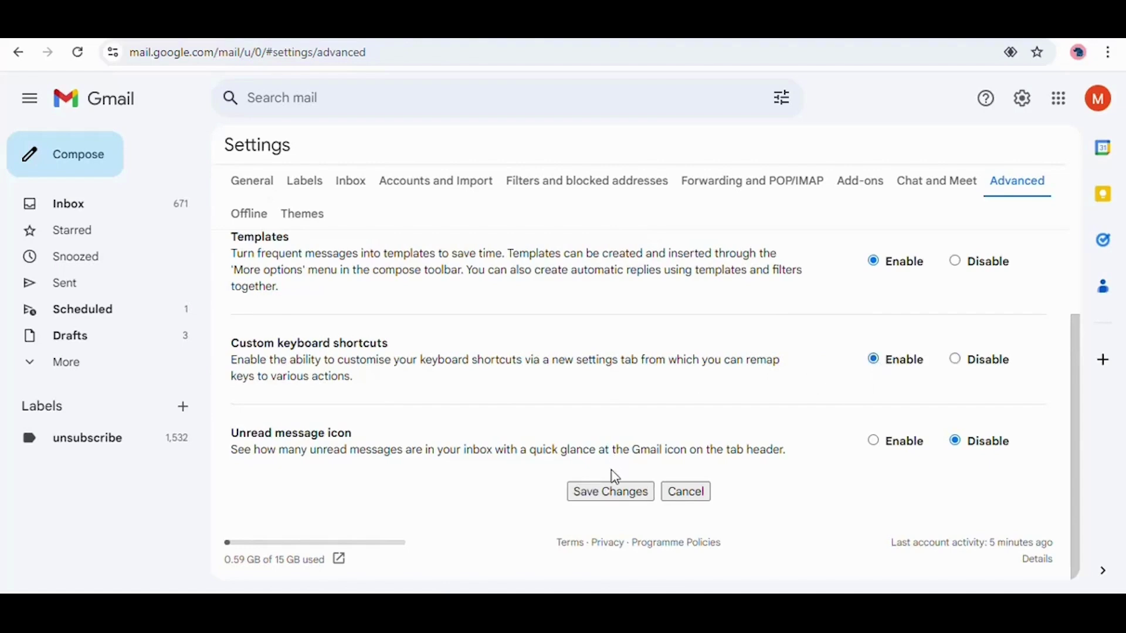
left_click(613, 492)
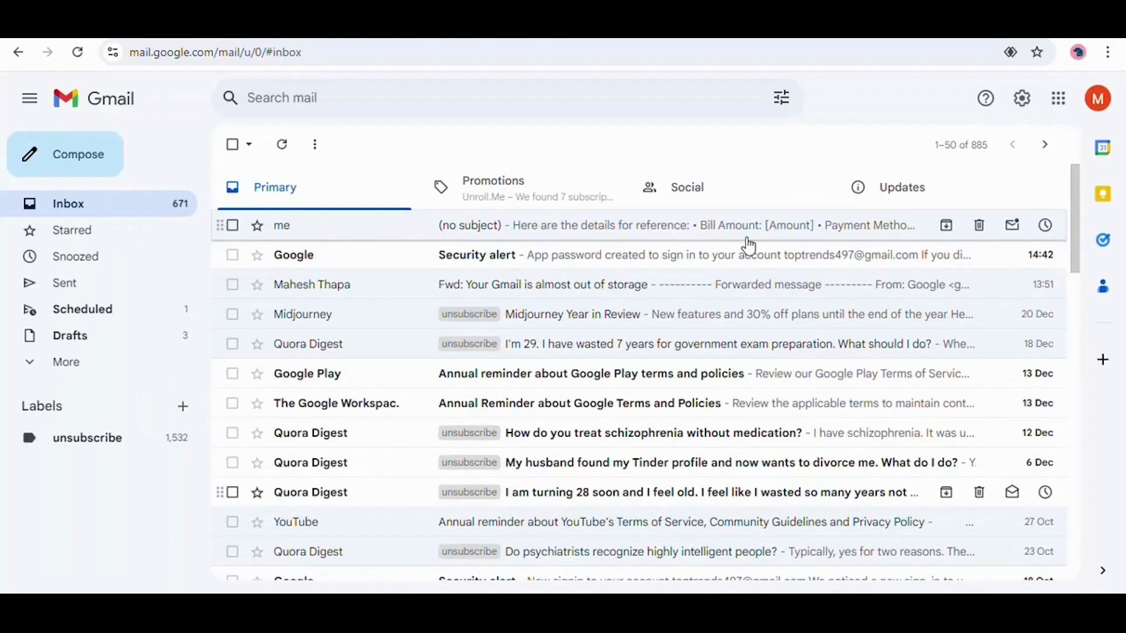
- Enable the disabled shortcuts in the keyboard shortcuts overview, review the list and close it
key("shift+question")
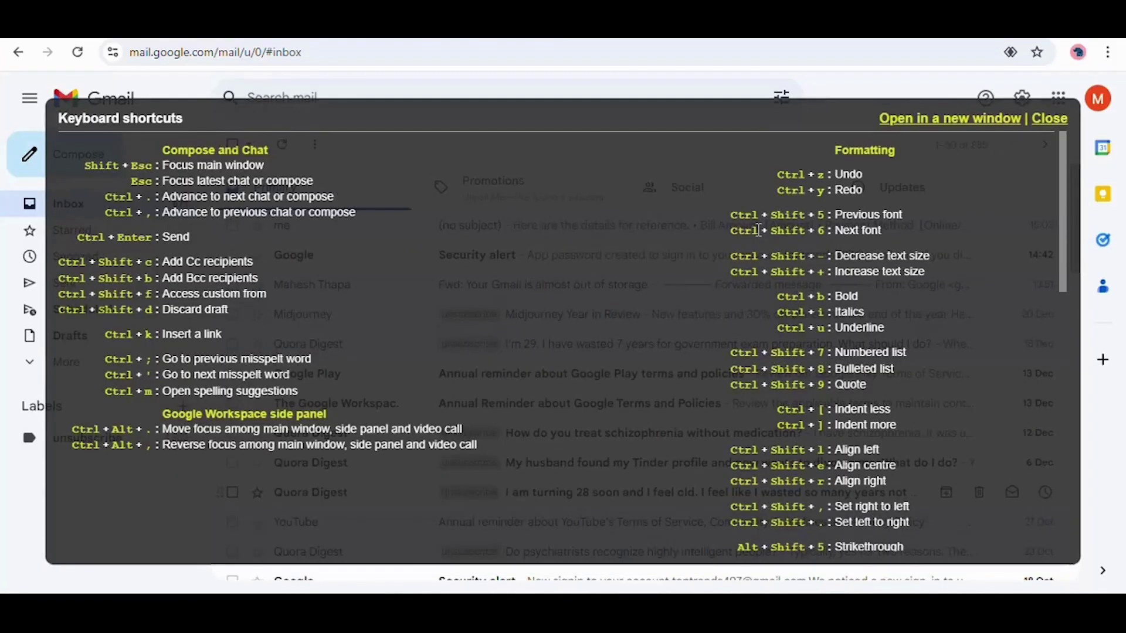
left_click_drag(1064, 158, 1057, 322)
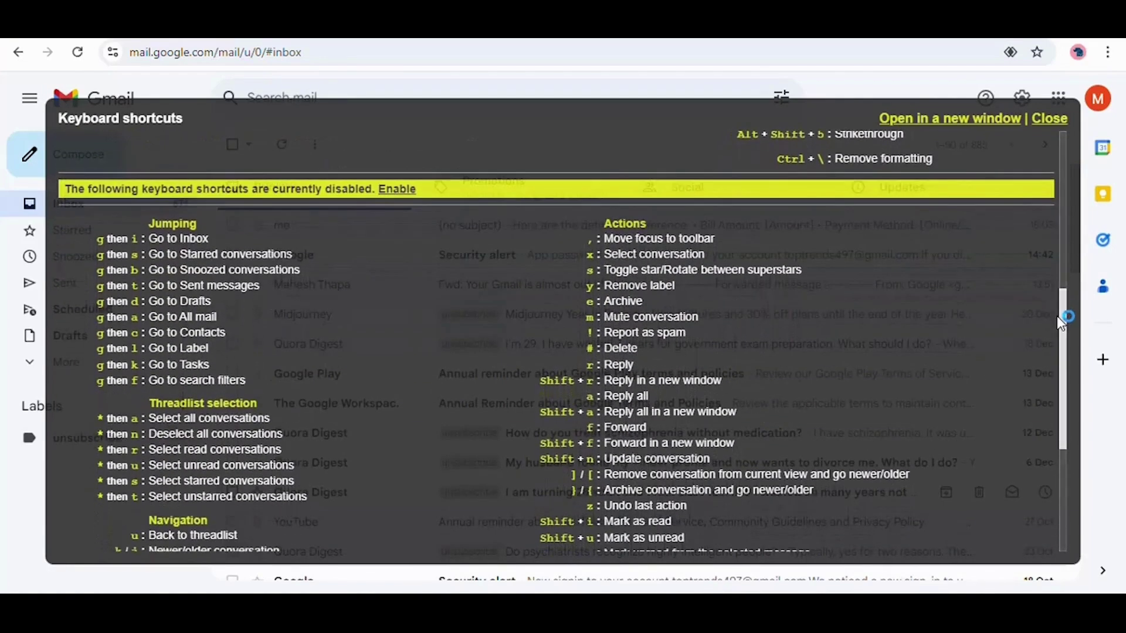
left_click(398, 189)
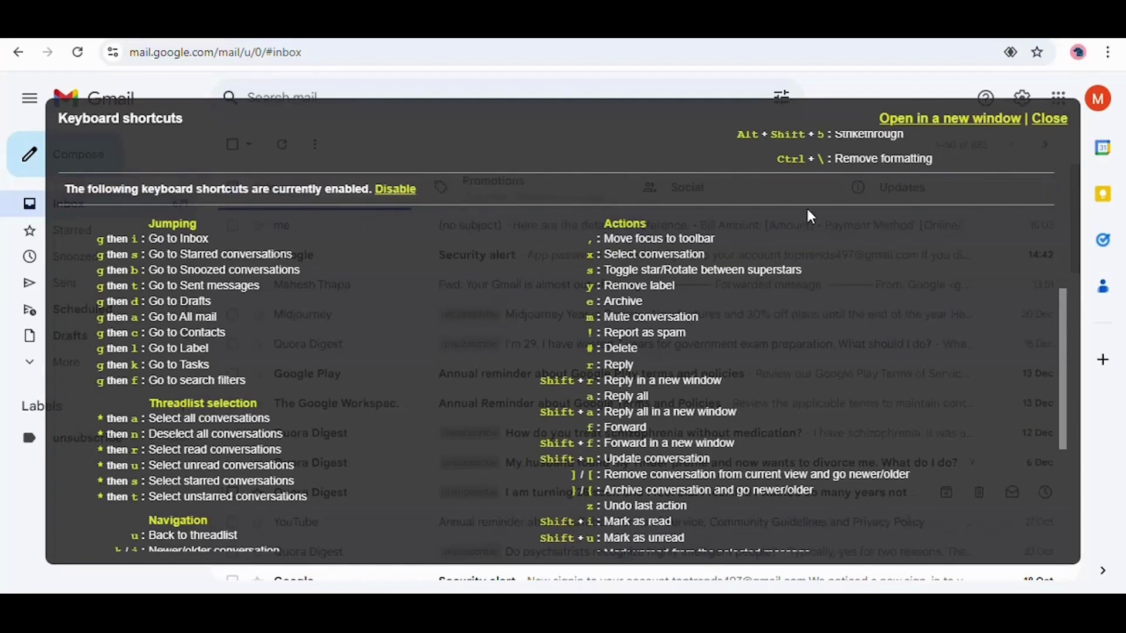
left_click_drag(1065, 322, 1048, 464)
left_click_drag(125, 413, 284, 543)
left_click(310, 549)
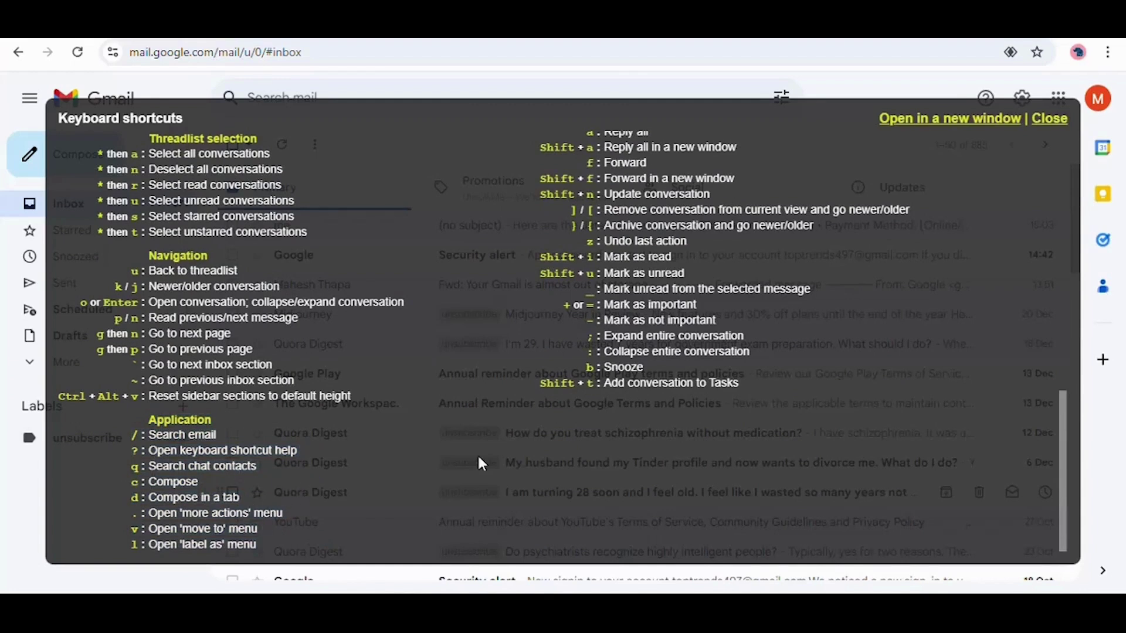
left_click(1065, 130)
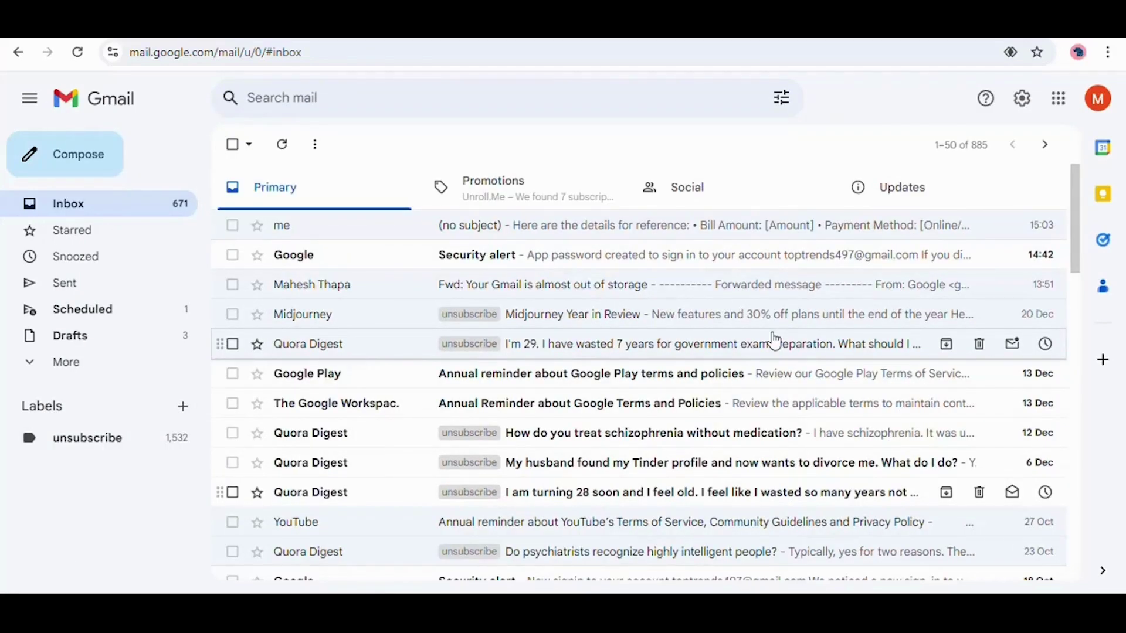
- Try the compose shortcuts from the inbox and discard the blank message
key("c")
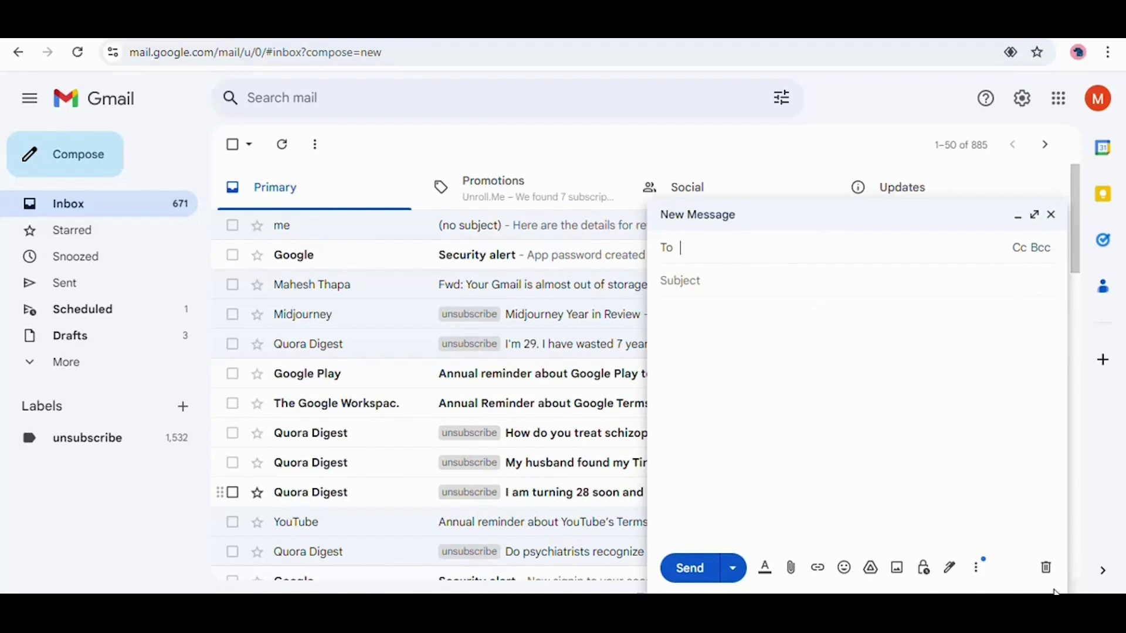
left_click(1045, 567)
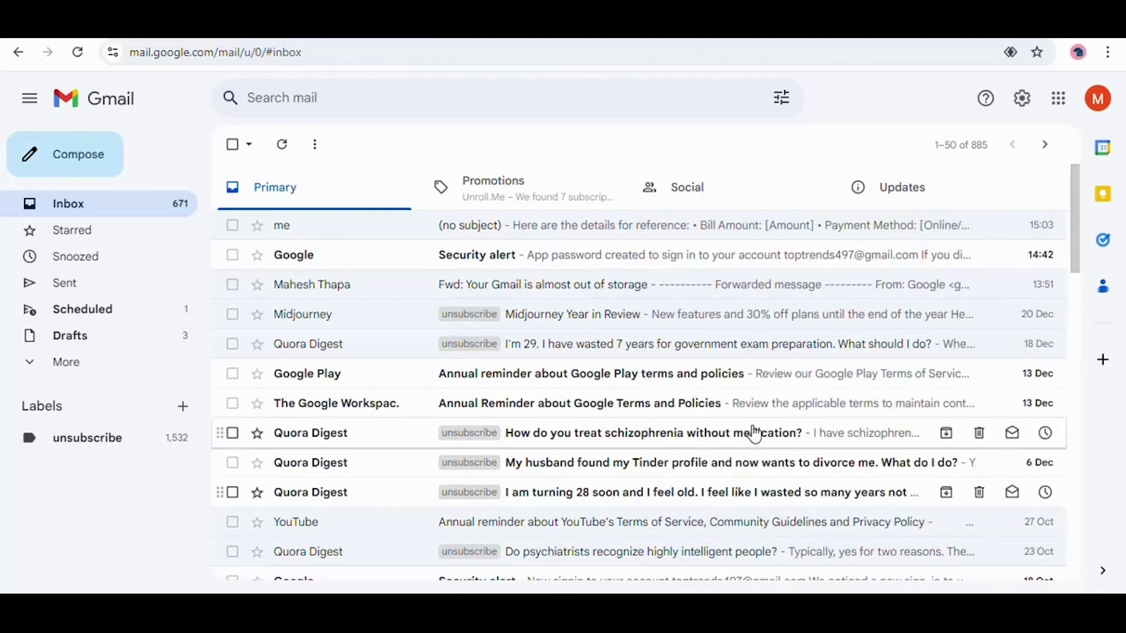
key("shift+c")
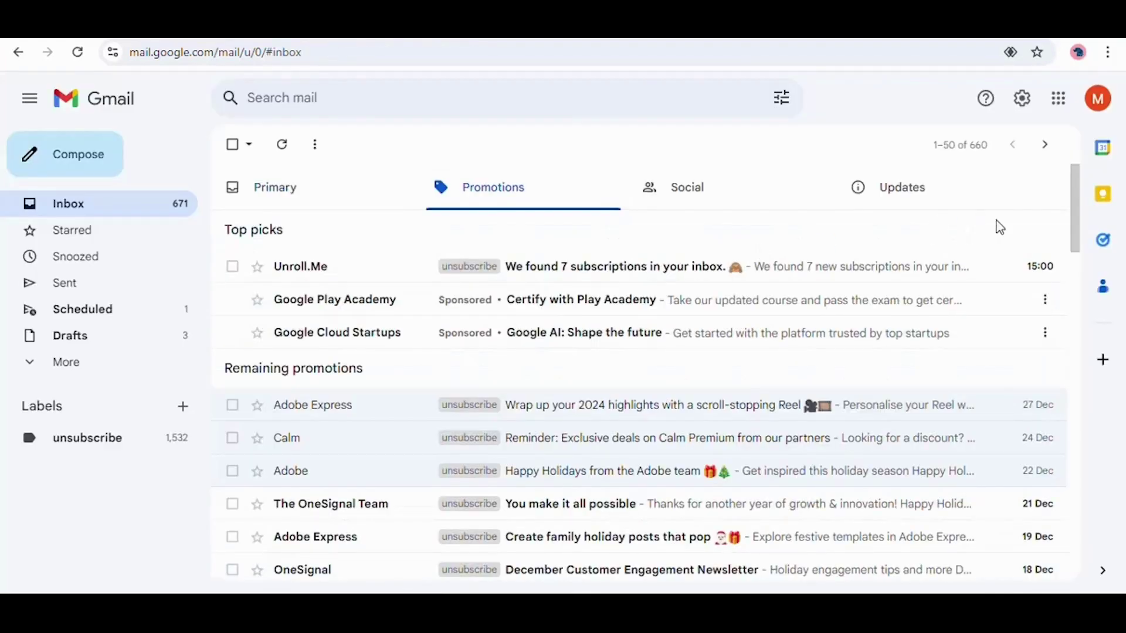
- Set the reading pane to "Right of inbox" in the quick settings and reload the mailbox
left_click_drag(1073, 189, 1068, 234)
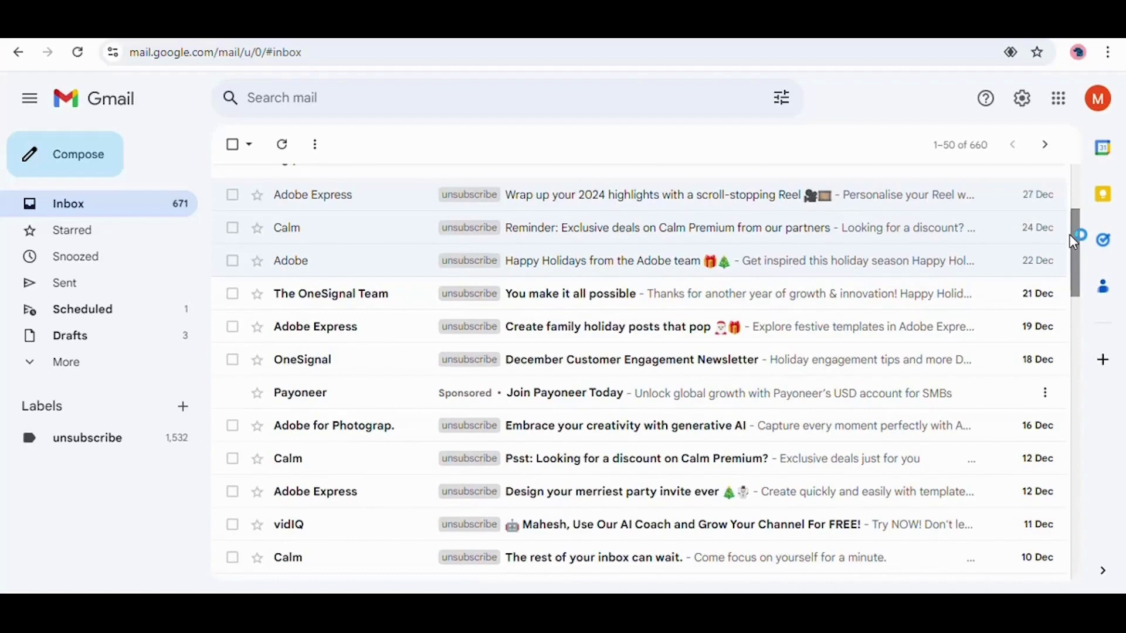
left_click_drag(1073, 242, 1082, 212)
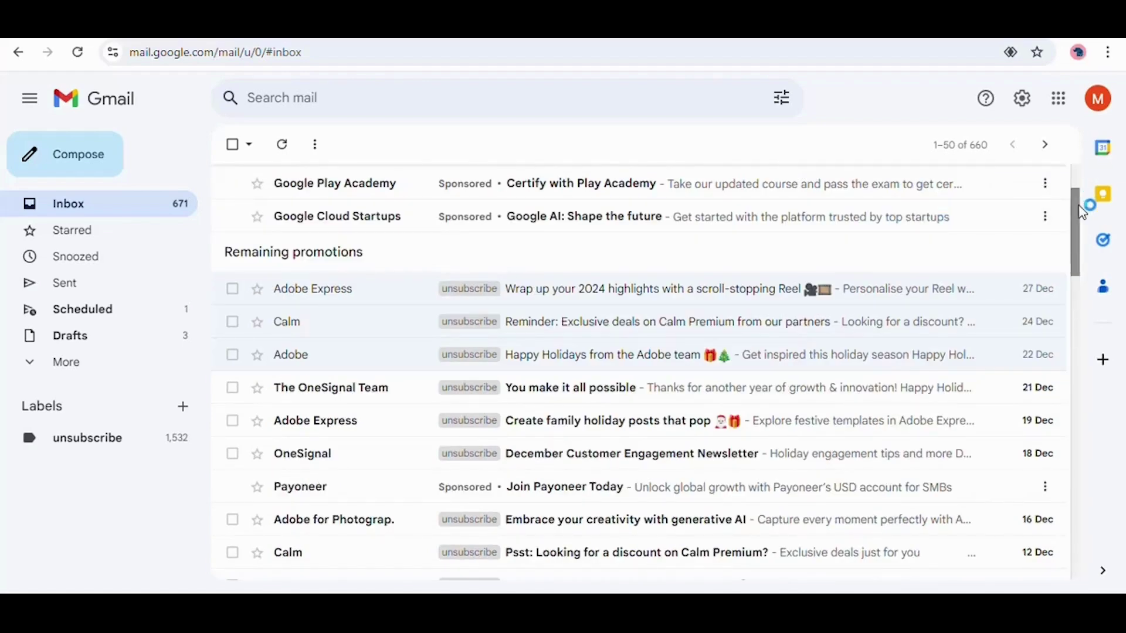
left_click(1028, 107)
left_click_drag(1073, 246, 1074, 478)
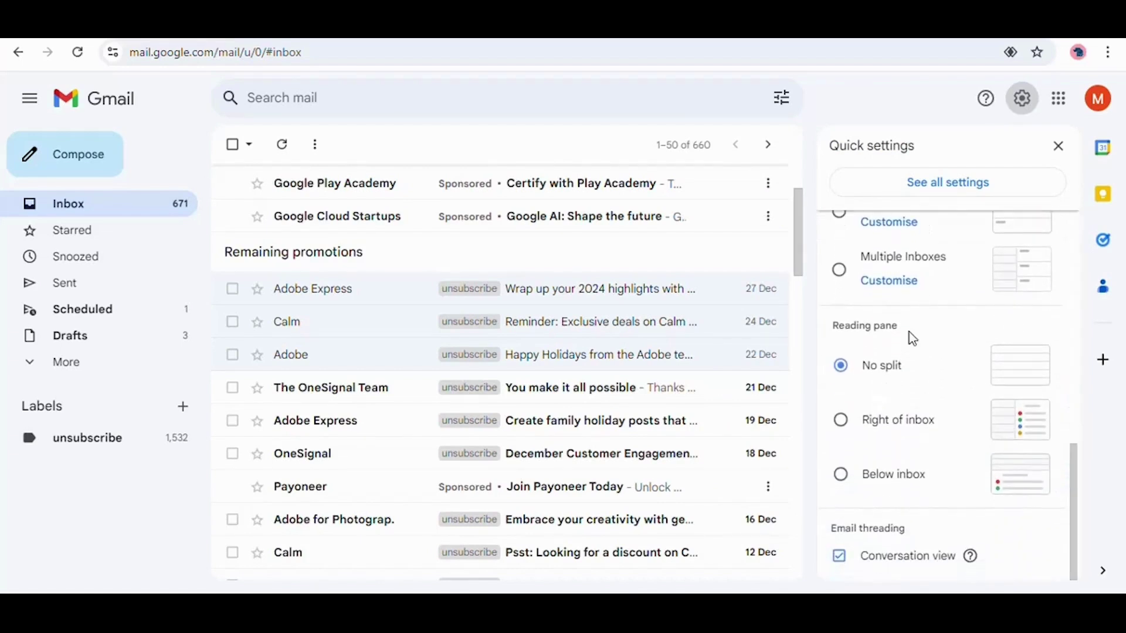
left_click(926, 338)
left_click(843, 421)
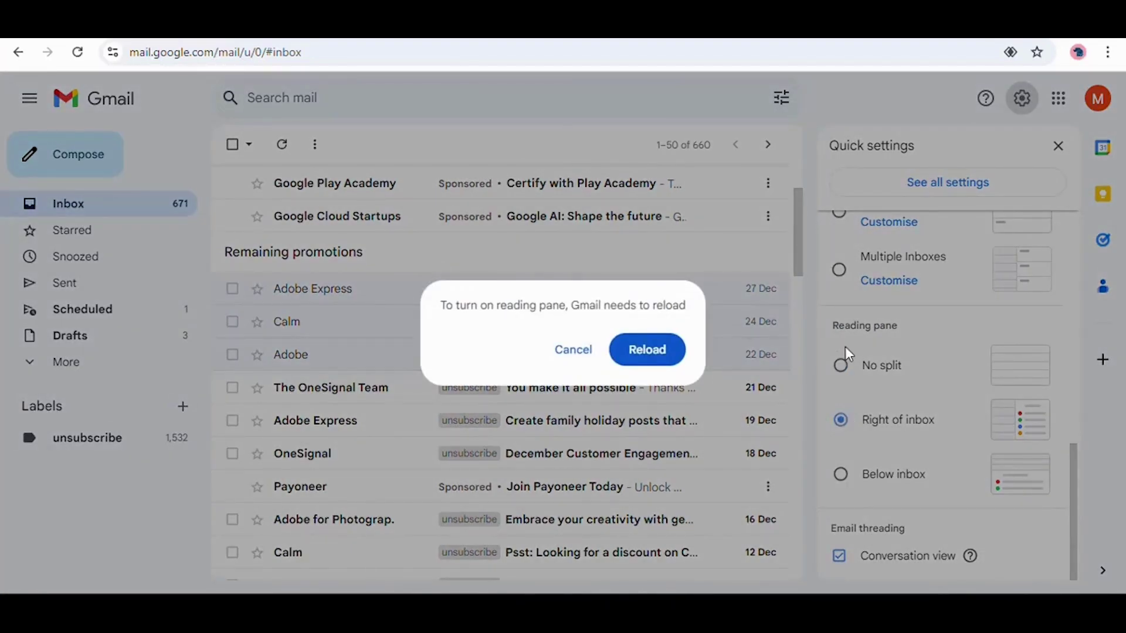
left_click(665, 350)
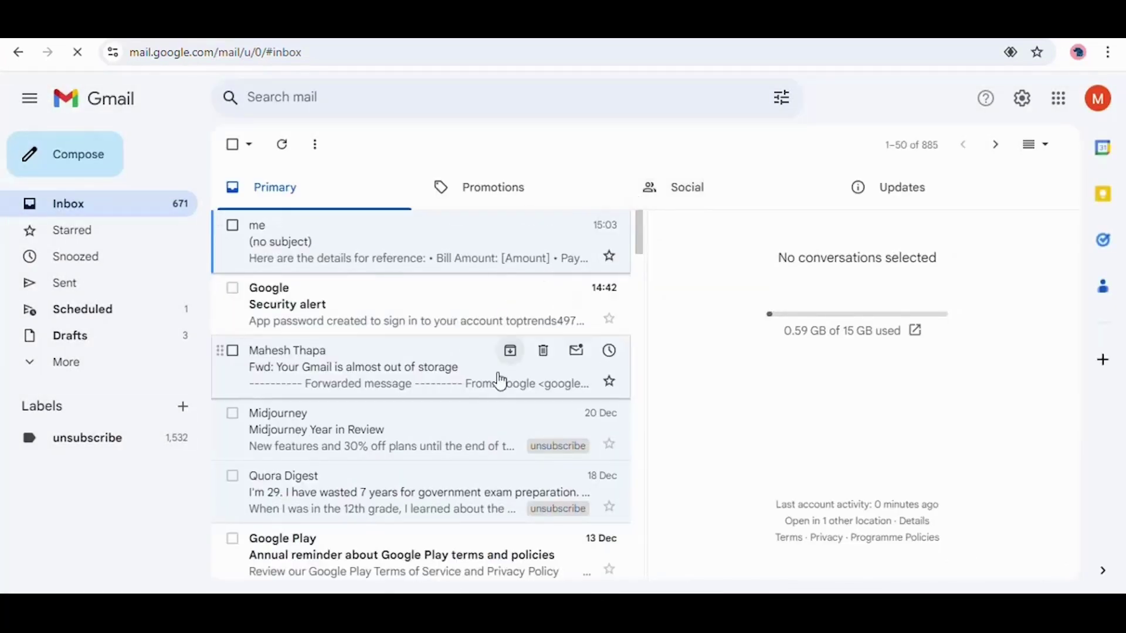
- View the "Midjourney Year in Review" email beside the inbox and browse the message list
left_click(474, 433)
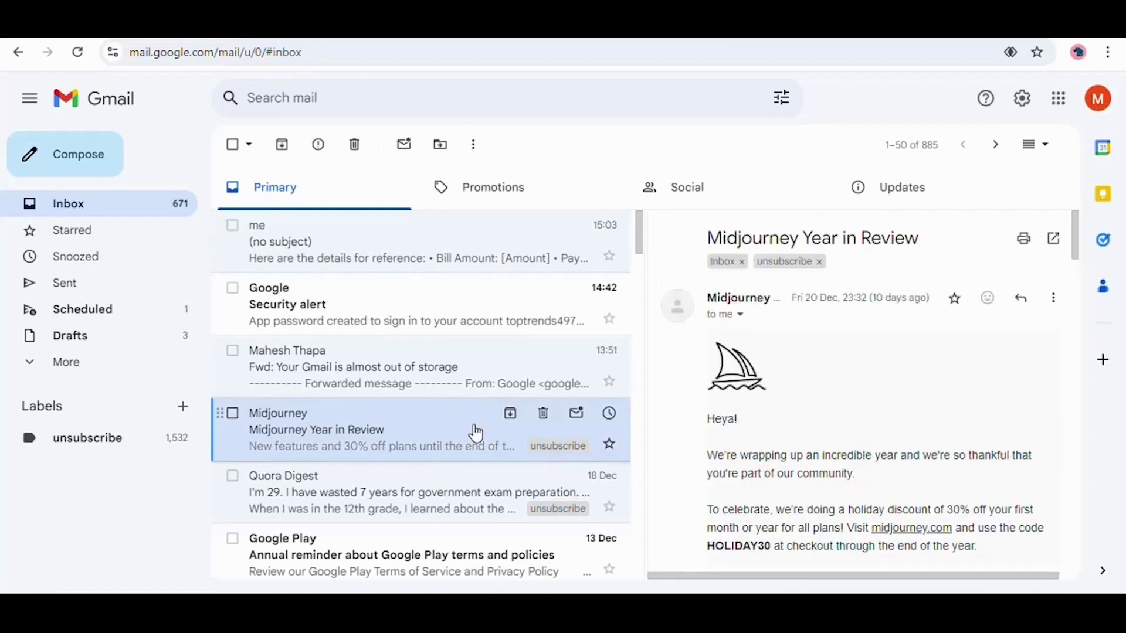
left_click_drag(639, 234, 643, 282)
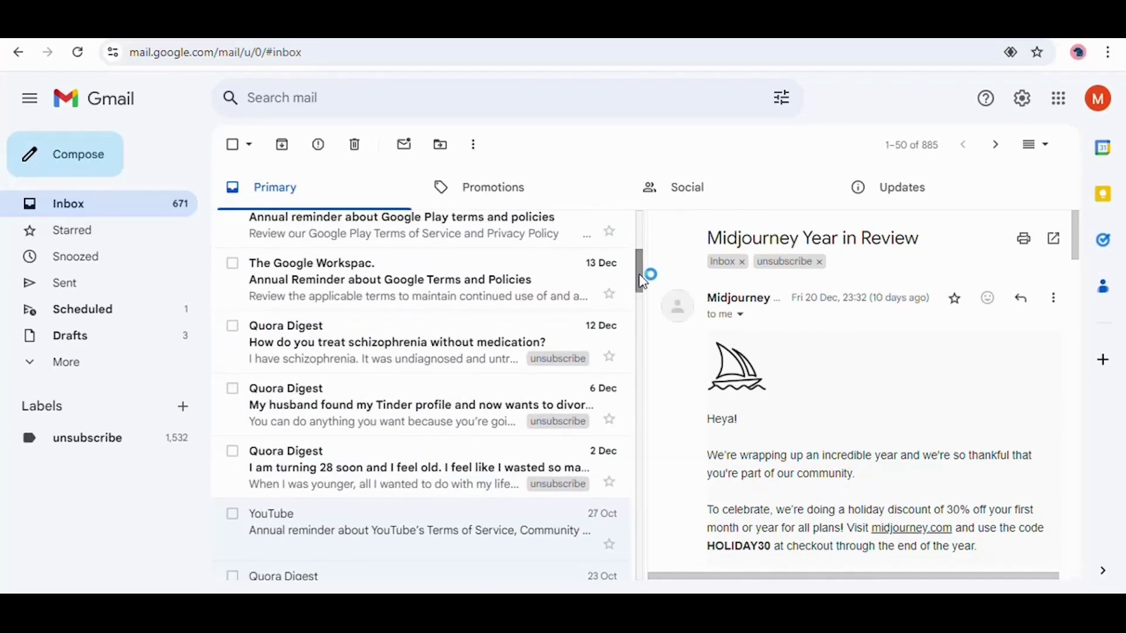
left_click_drag(643, 283, 643, 282)
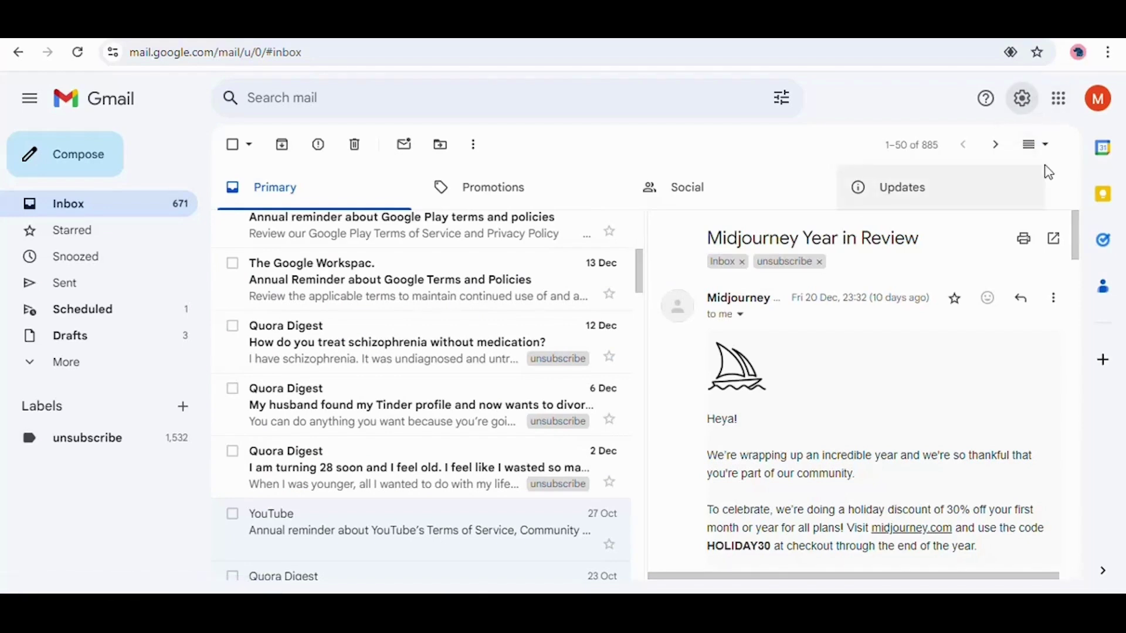
- Set the reading pane to "No split" and close the quick settings
left_click(1023, 98)
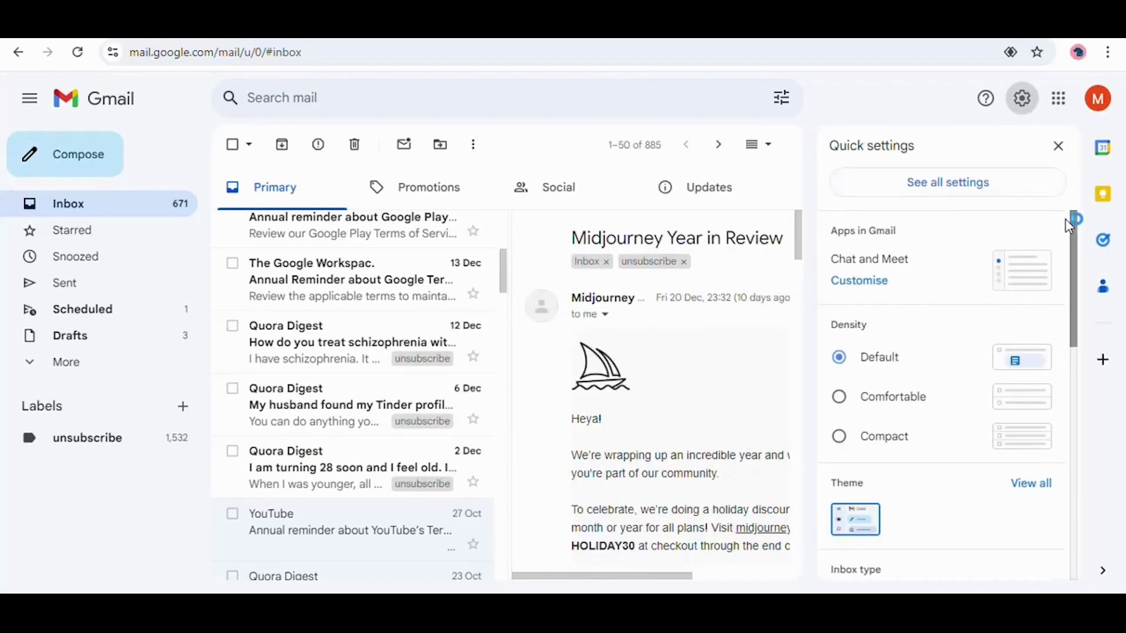
left_click_drag(1072, 242, 1075, 478)
left_click(842, 366)
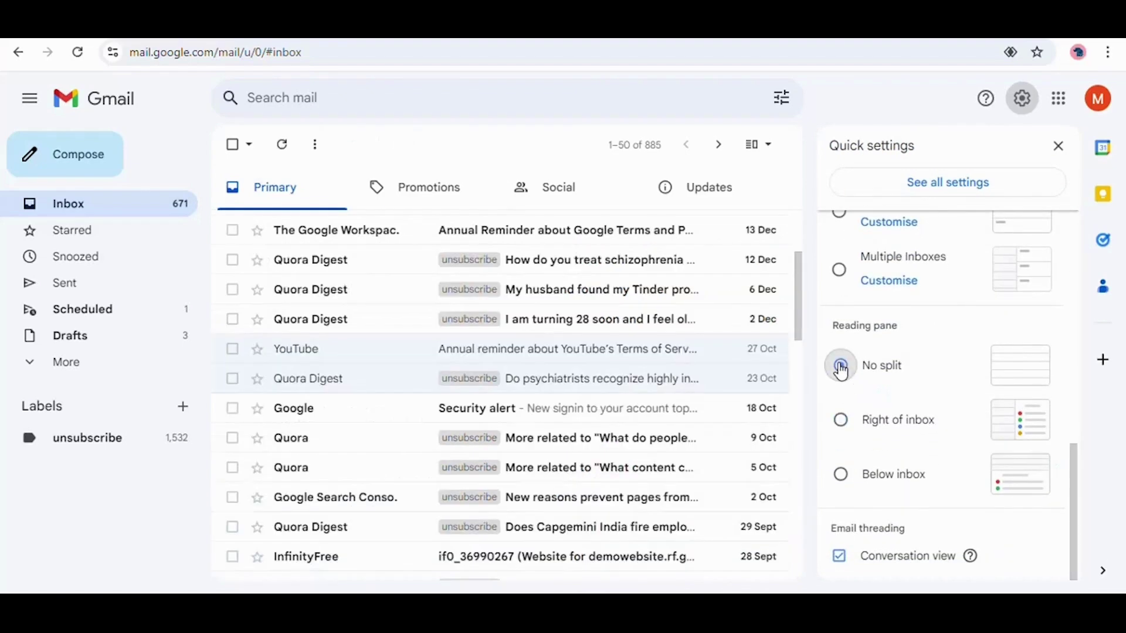
left_click(1059, 146)
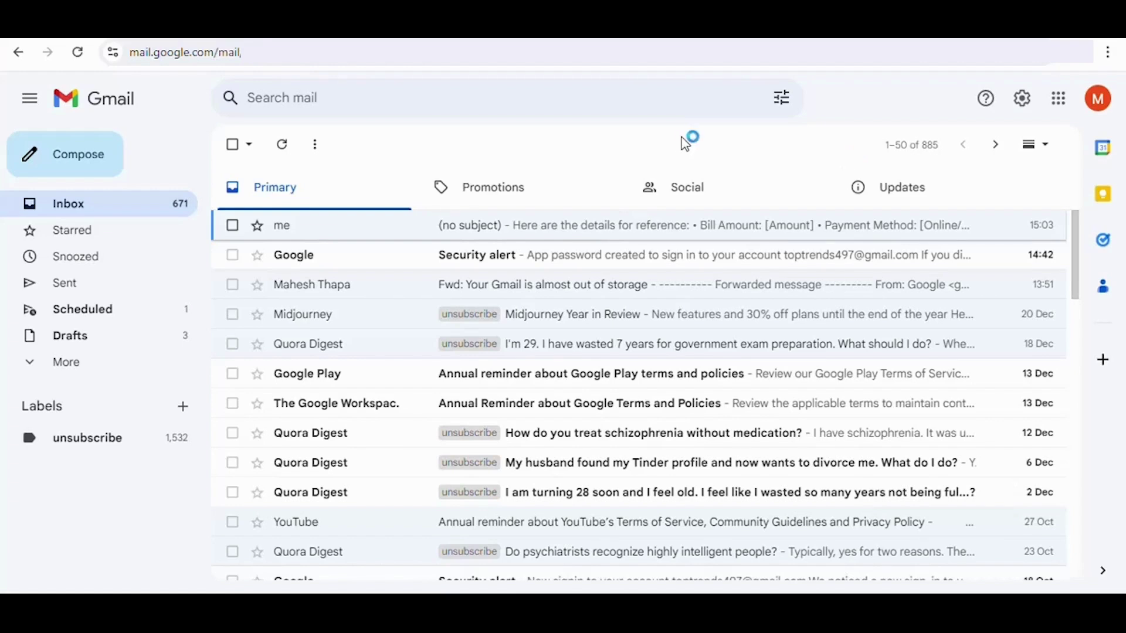
- Examine the Signature section of the general settings, opening the dialog for a new signature and cancelling it
left_click(1023, 100)
left_click(958, 187)
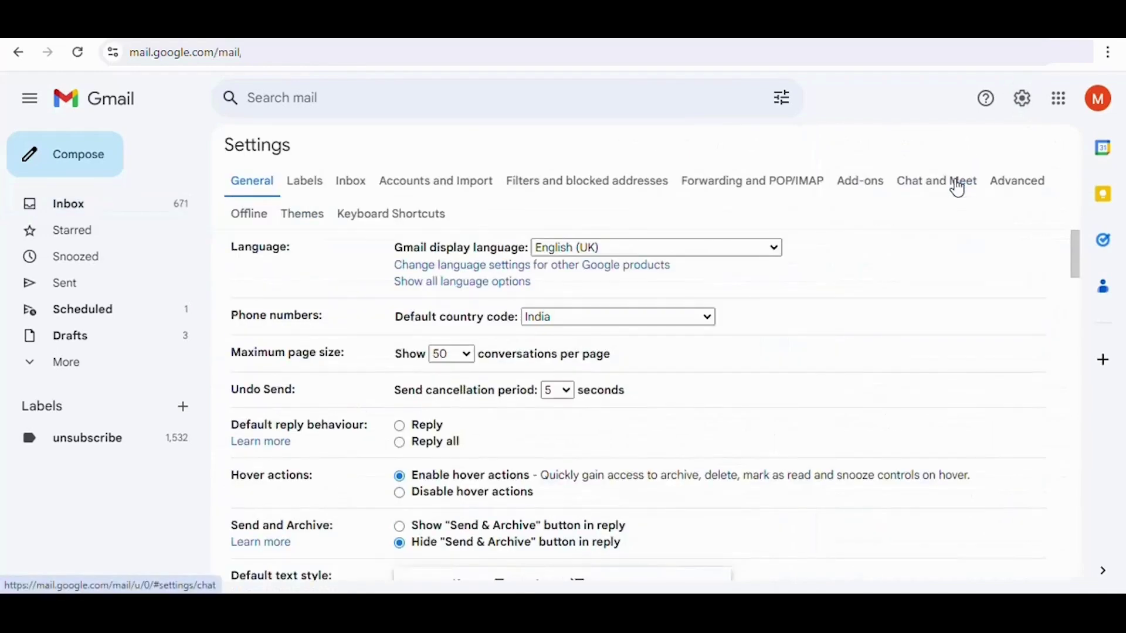
left_click_drag(1078, 248, 1080, 481)
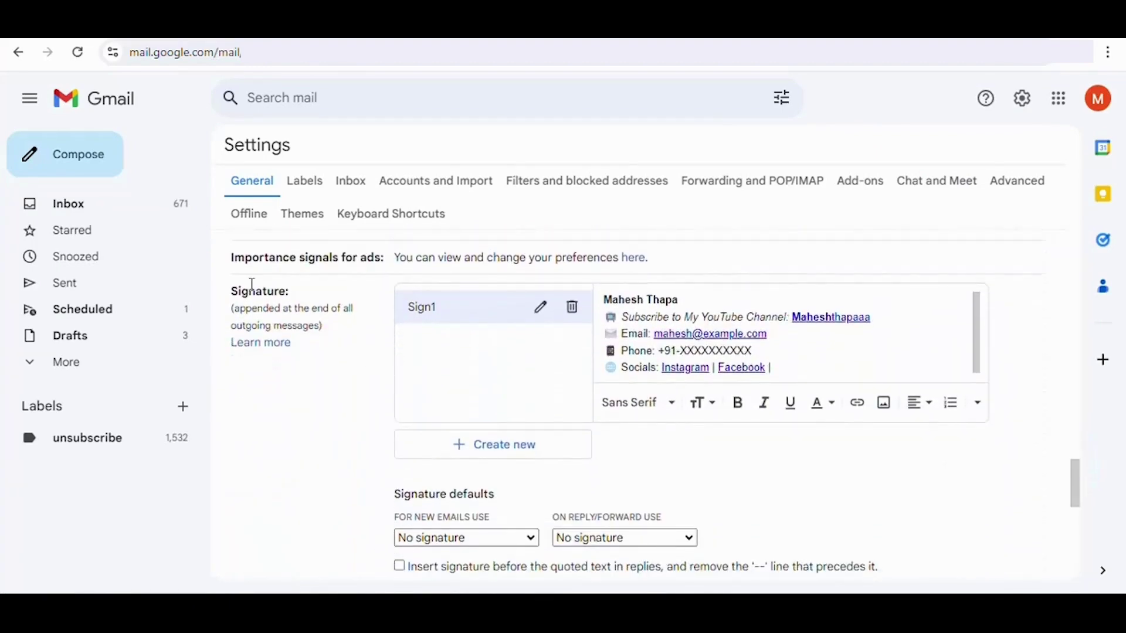
left_click_drag(235, 291, 315, 308)
left_click(339, 327)
left_click(467, 457)
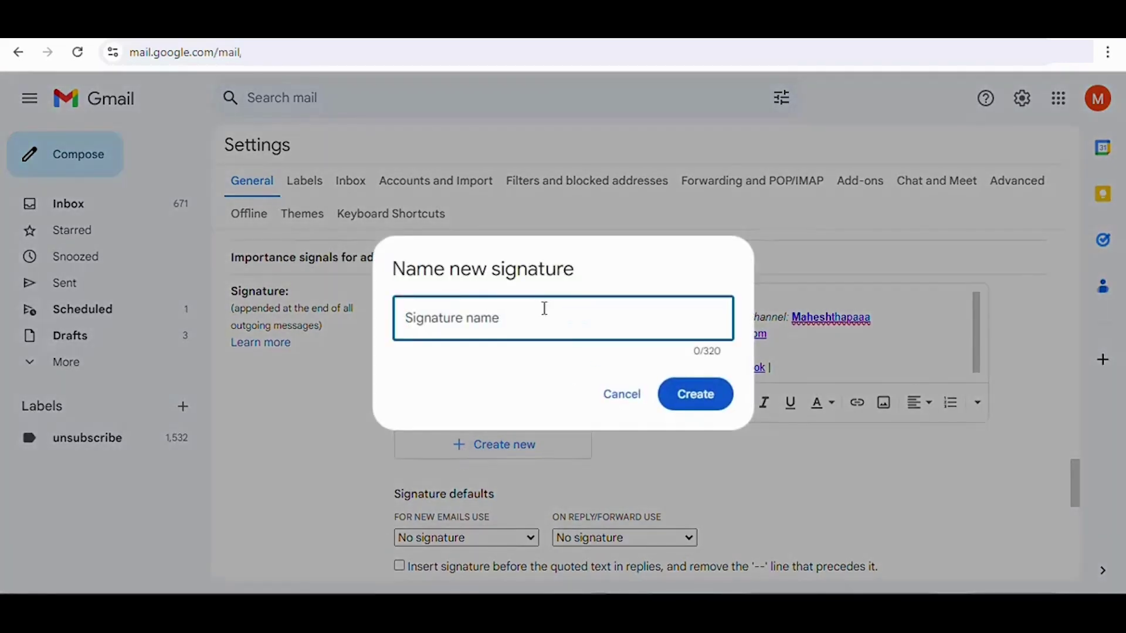
left_click(621, 394)
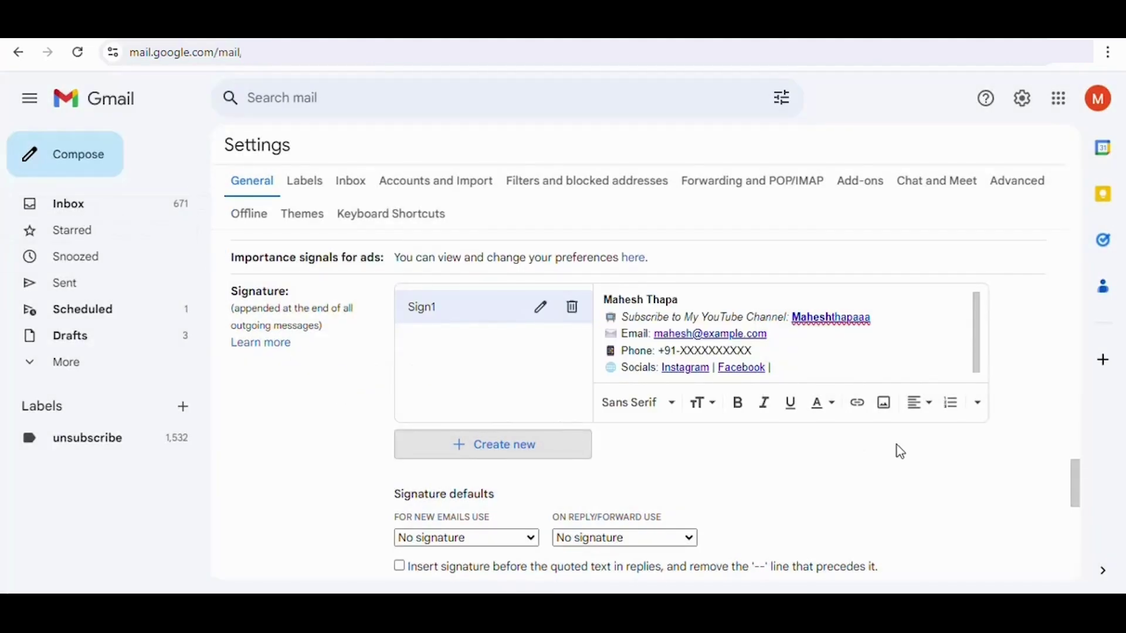
- Compose a new message from the inbox with a birthday greeting opening with "Dear [Name]," and "Wishing you a very Happy Birthday!"
left_click(111, 208)
left_click(107, 173)
left_click(776, 336)
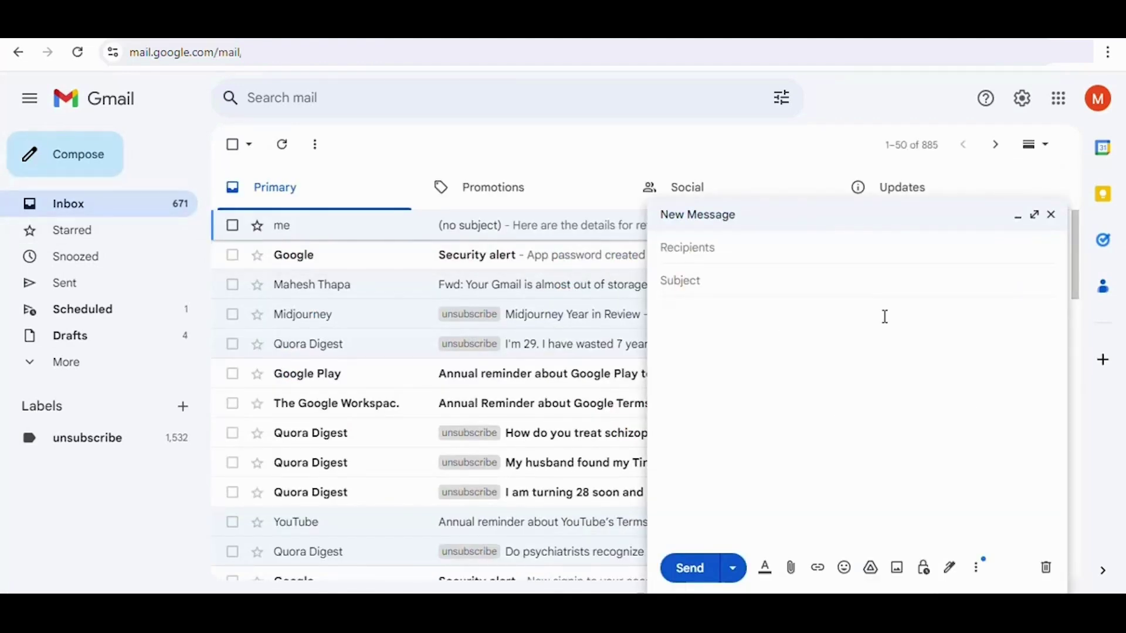
type("Dear [Name], Wishing you a very Happy Birthday! 🥳🎈 May your day be filled with love, laughter, and all the things that make you happiest. Here's to another year of amazing memories, success, and happiness. You deserve every bit of it! 🎁✨ Enjoy your special day to the fullest!")
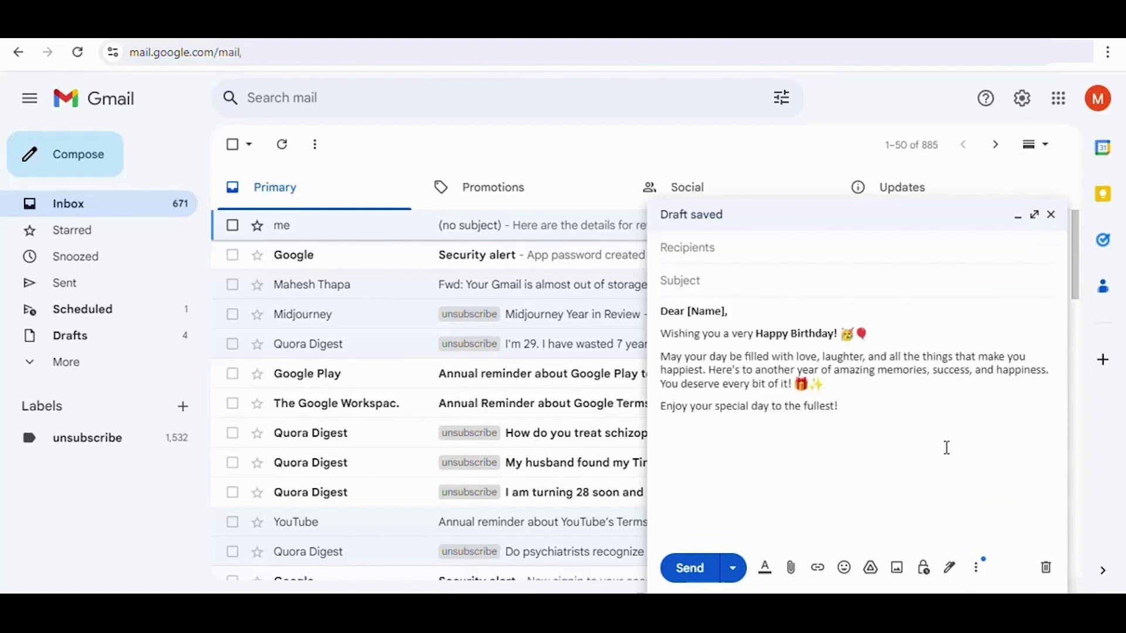
- Add the saved signature "Sign1" below the birthday greeting in the new message
key("Return")
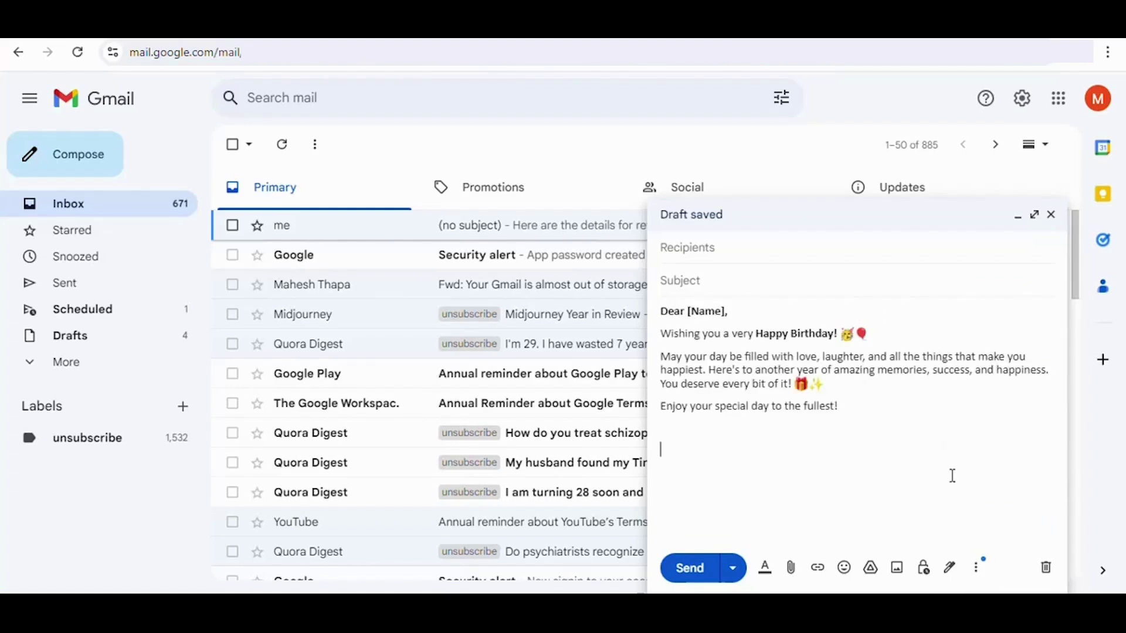
left_click(950, 572)
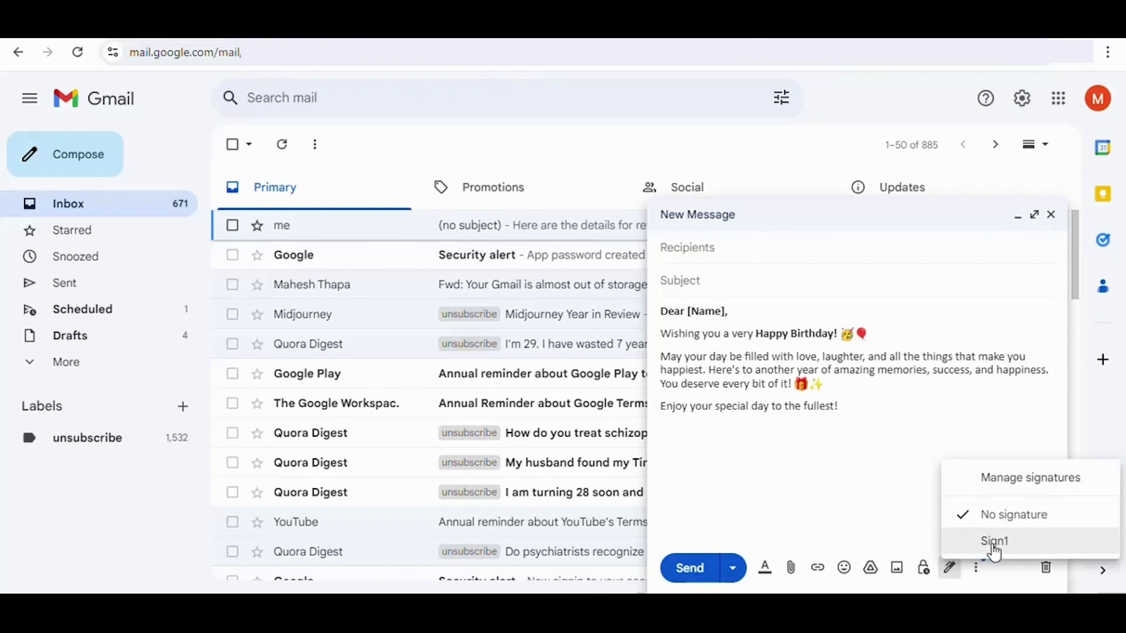
left_click(995, 546)
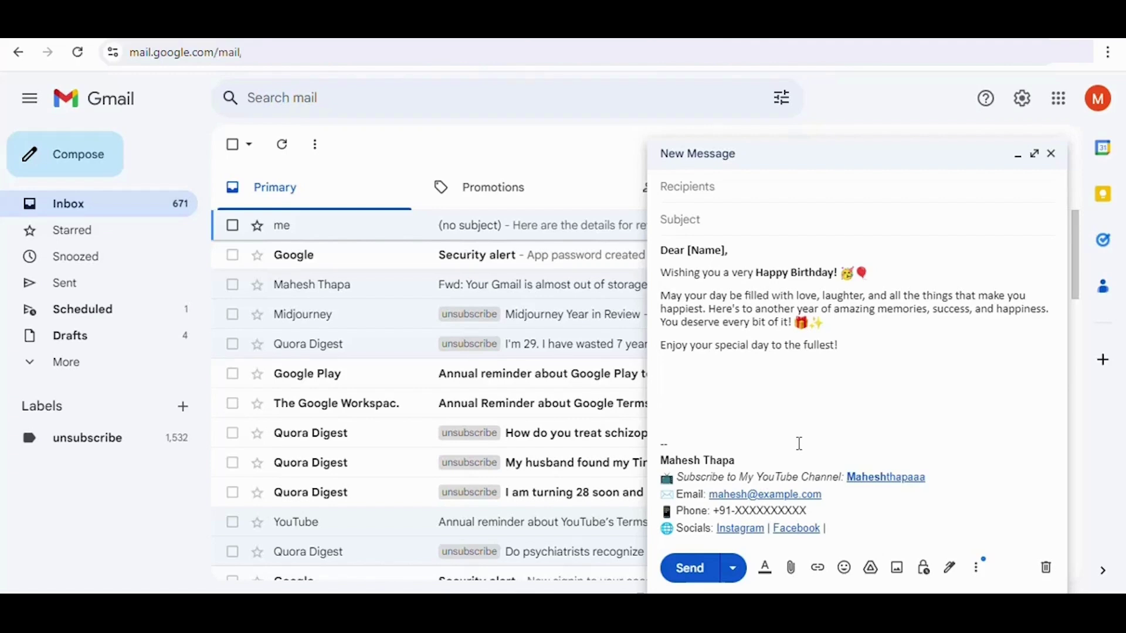
key("ctrl+shift+d")
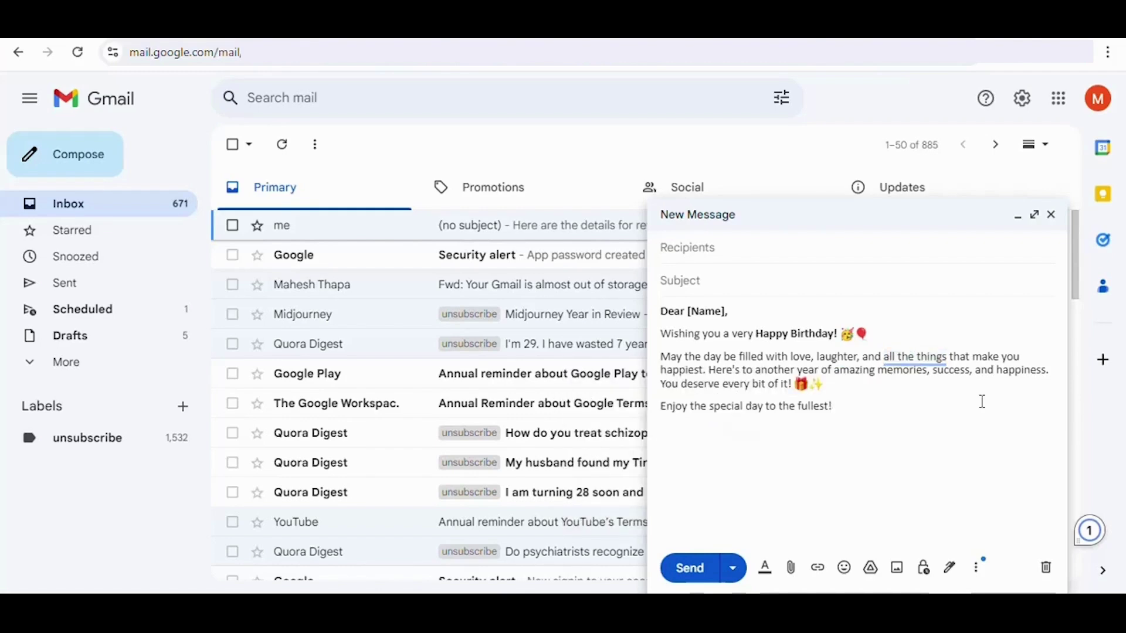
key("ctrl+shift+d")
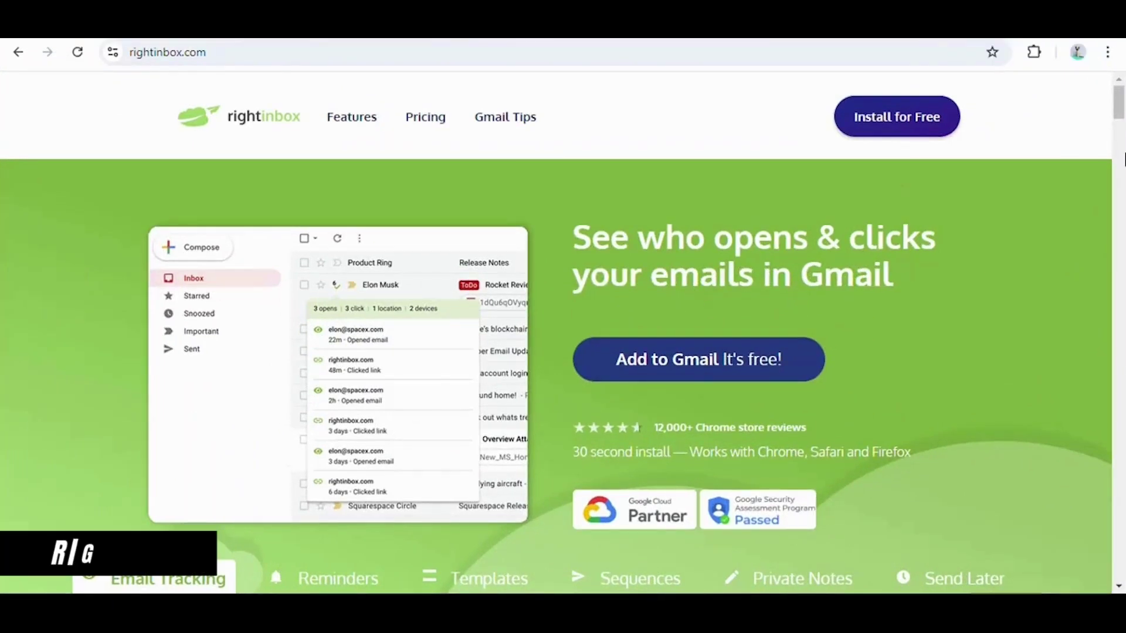
- Examine the Right Inbox home page and its pricing plan comparison, and return to the home page
scroll(1121, 100, "down", 1)
scroll(1121, 100, "up", 1)
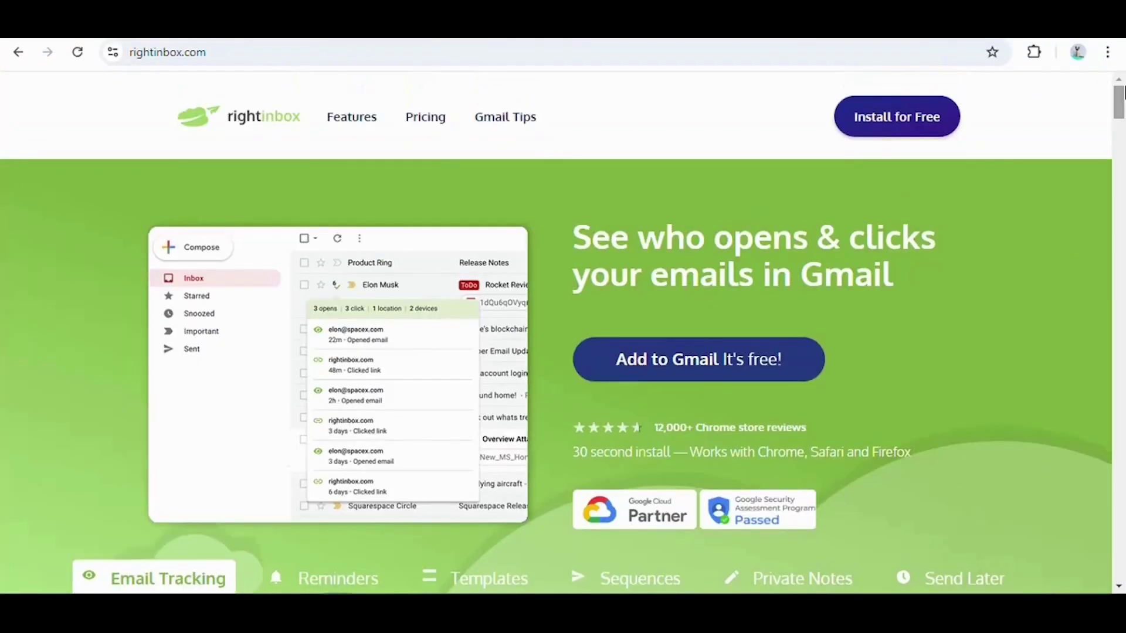
left_click(426, 117)
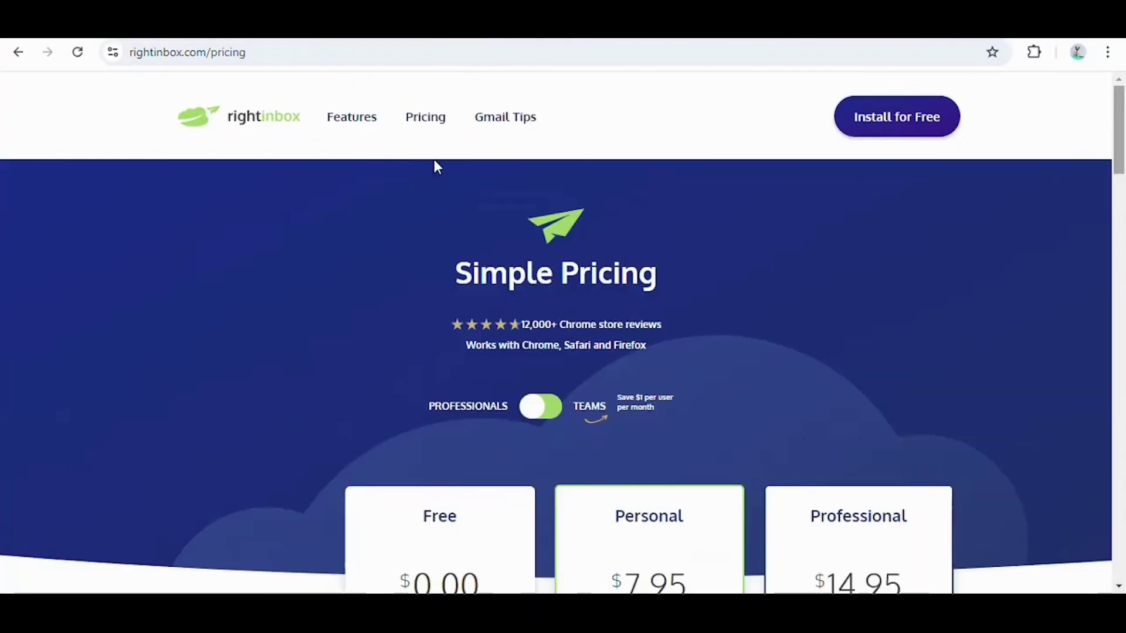
scroll(1122, 123, "down", 7)
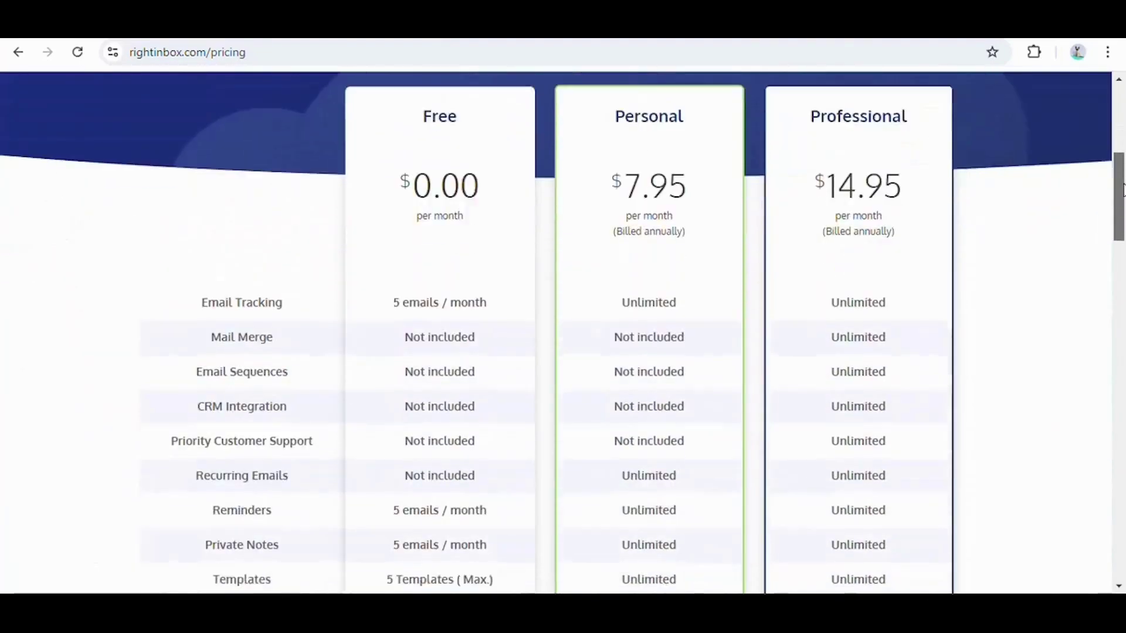
key("alt+Left")
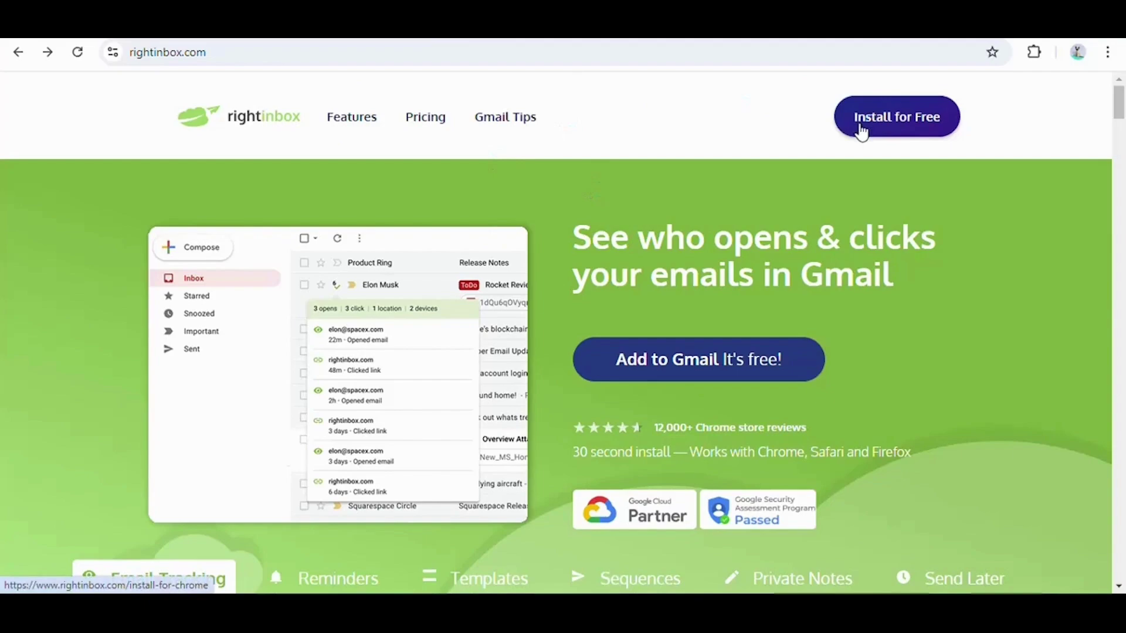
- Switch to Gmail and examine the Right Inbox signature and template options in the new message
left_click(271, 36)
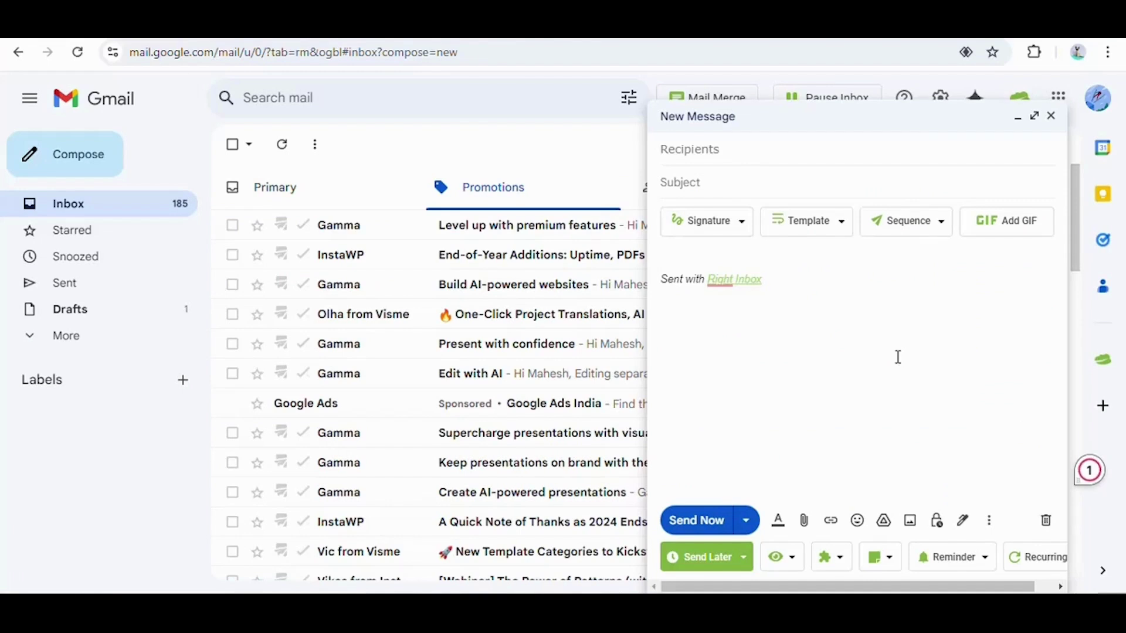
left_click(742, 230)
left_click(748, 232)
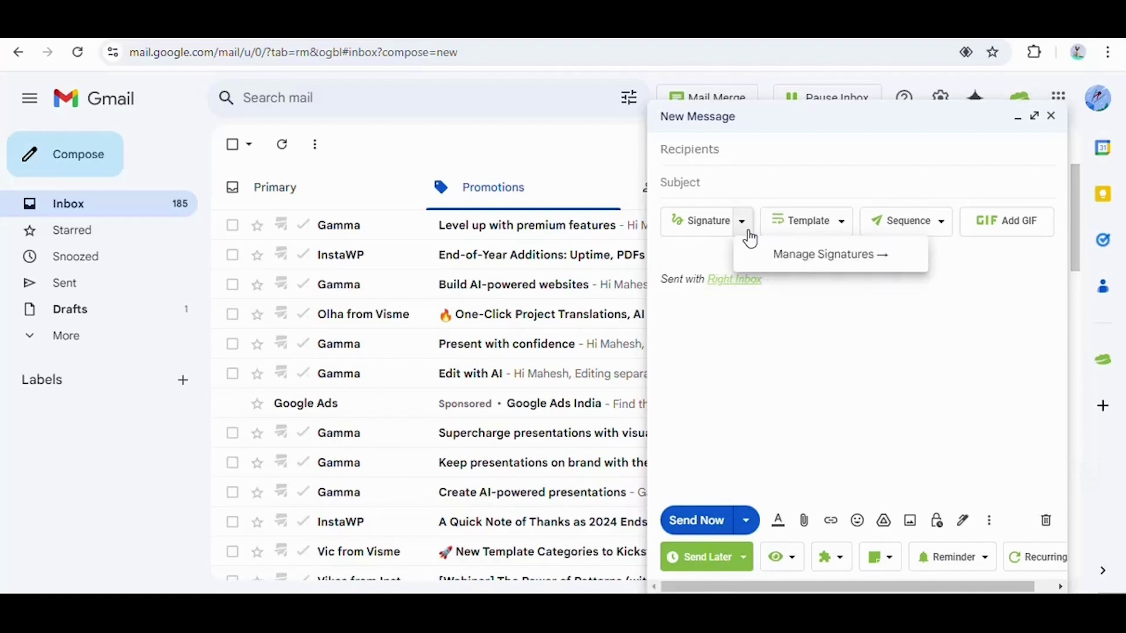
left_click(843, 230)
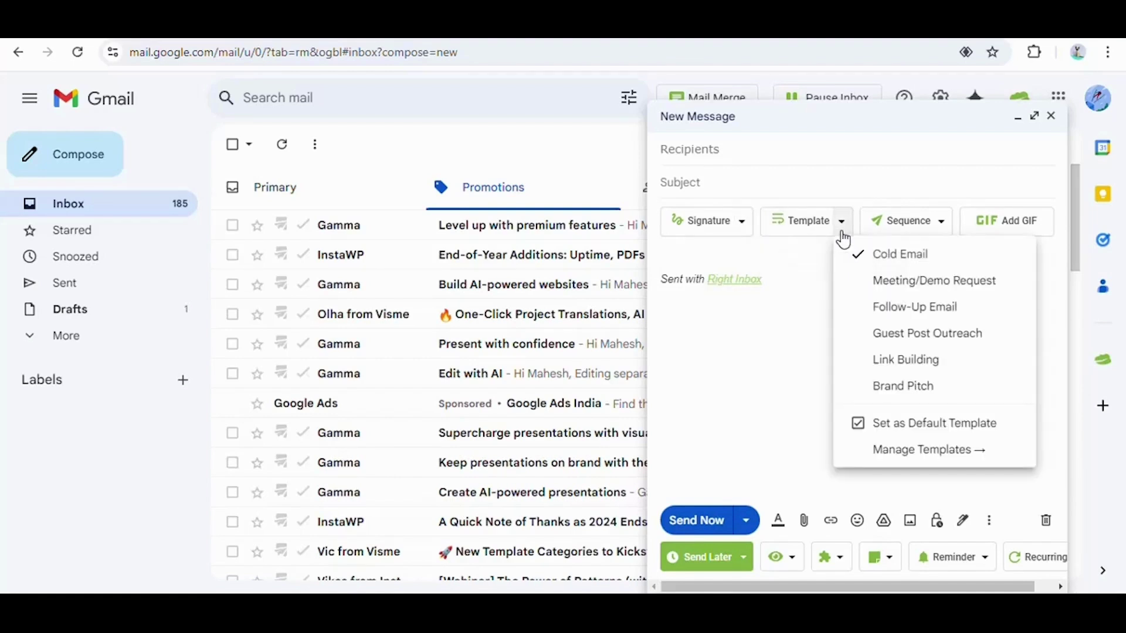
left_click(842, 232)
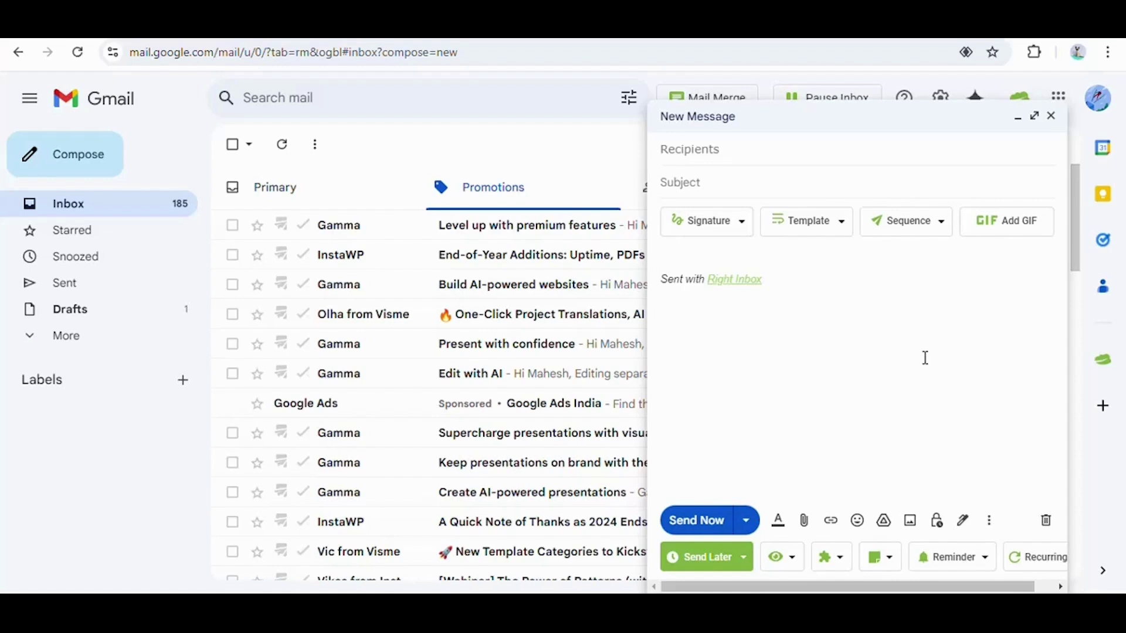
- Examine the Right Inbox reminder and email tracking options for the new message, and close them
left_click(985, 557)
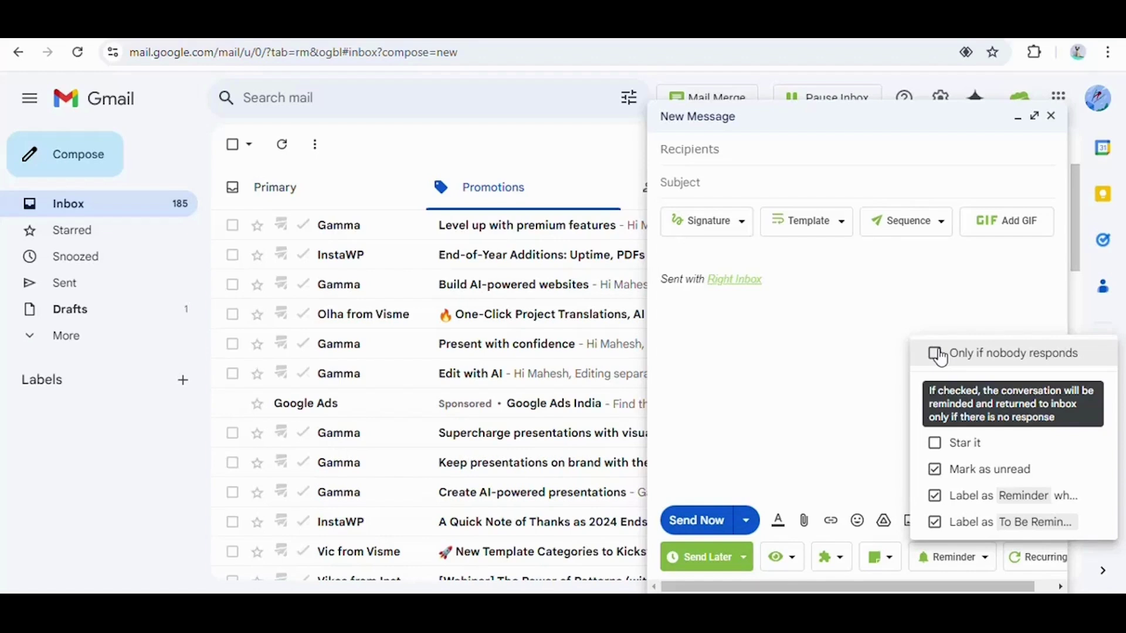
left_click(796, 566)
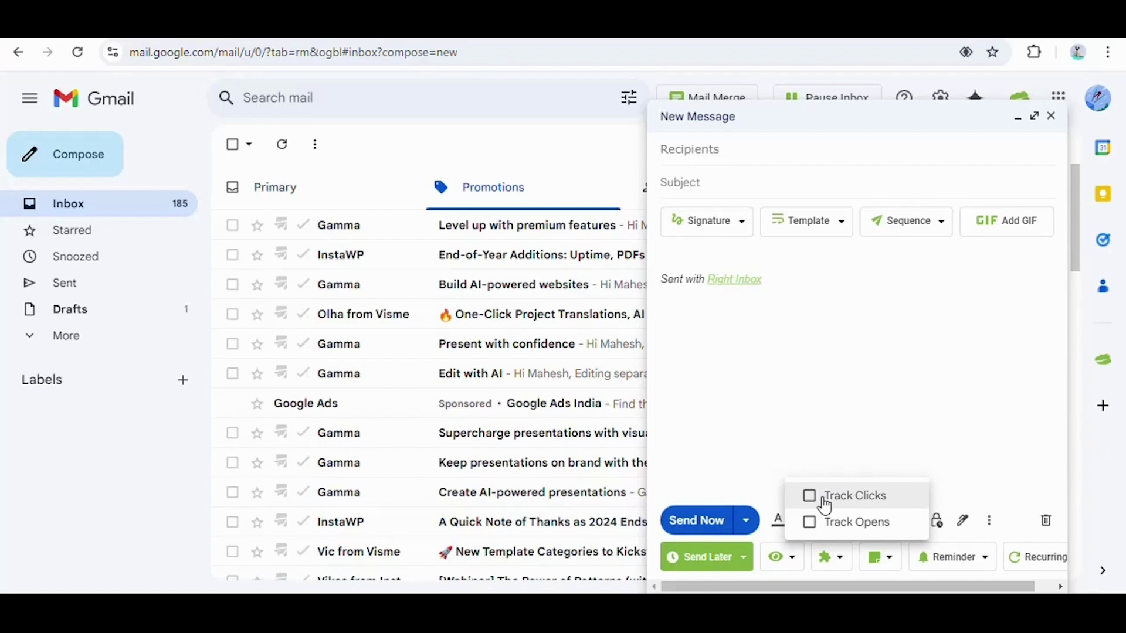
left_click(844, 399)
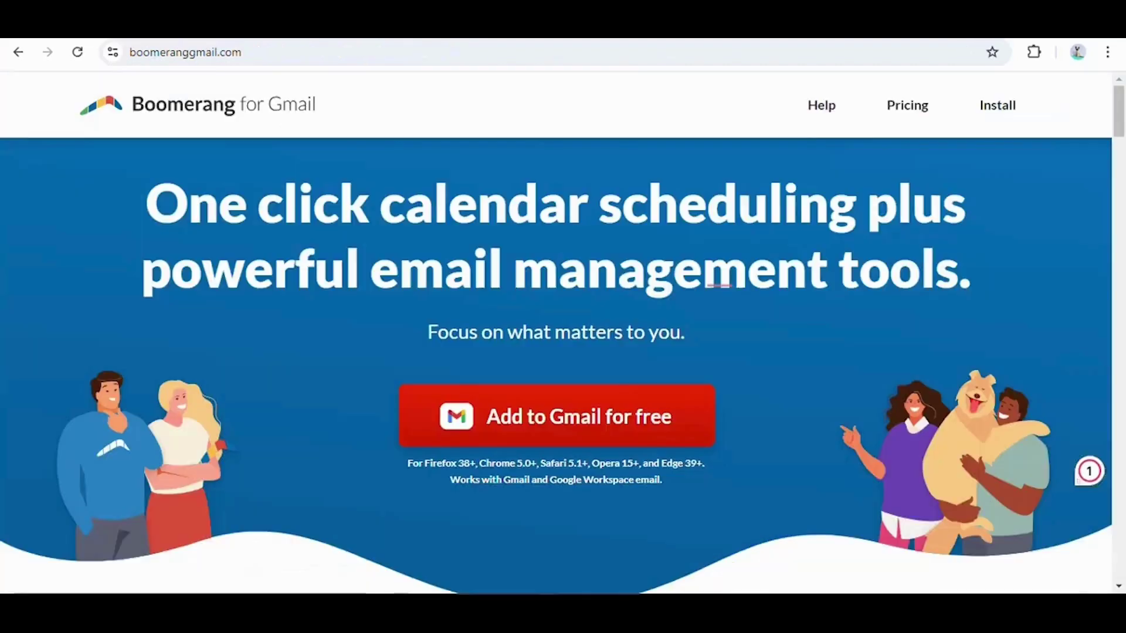
- Open the Boomerang for Gmail pricing page and examine the feature comparison of its subscription plans
left_click(918, 112)
left_click_drag(1119, 141, 1123, 287)
left_click_drag(276, 252, 315, 253)
left_click(253, 267)
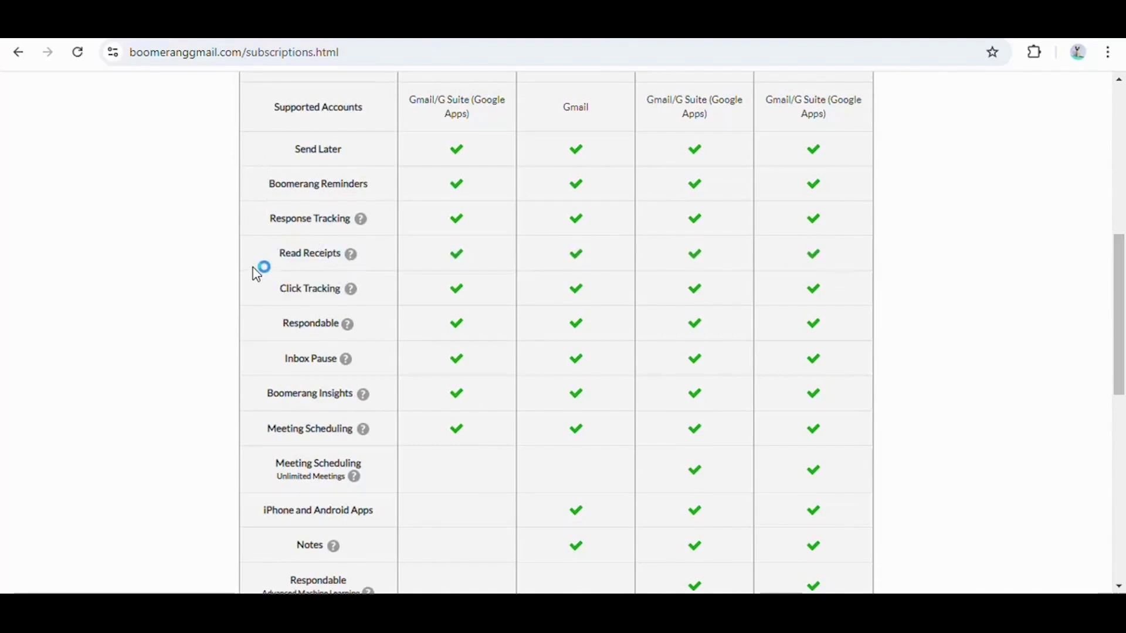
left_click_drag(1122, 283, 1123, 338)
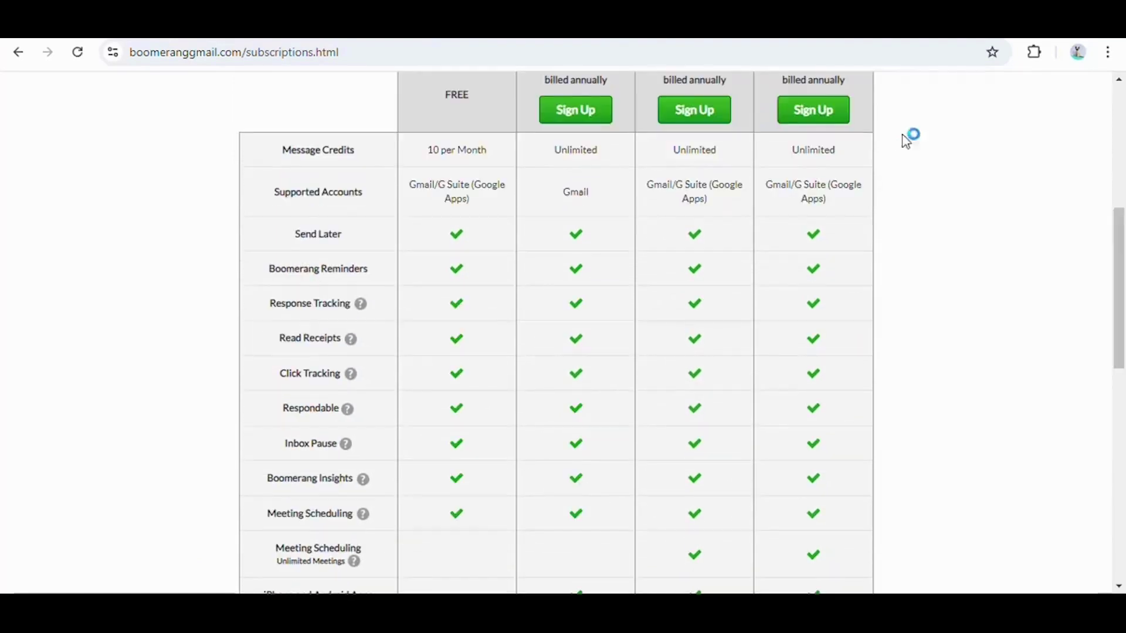
scroll(906, 140, "down", 4)
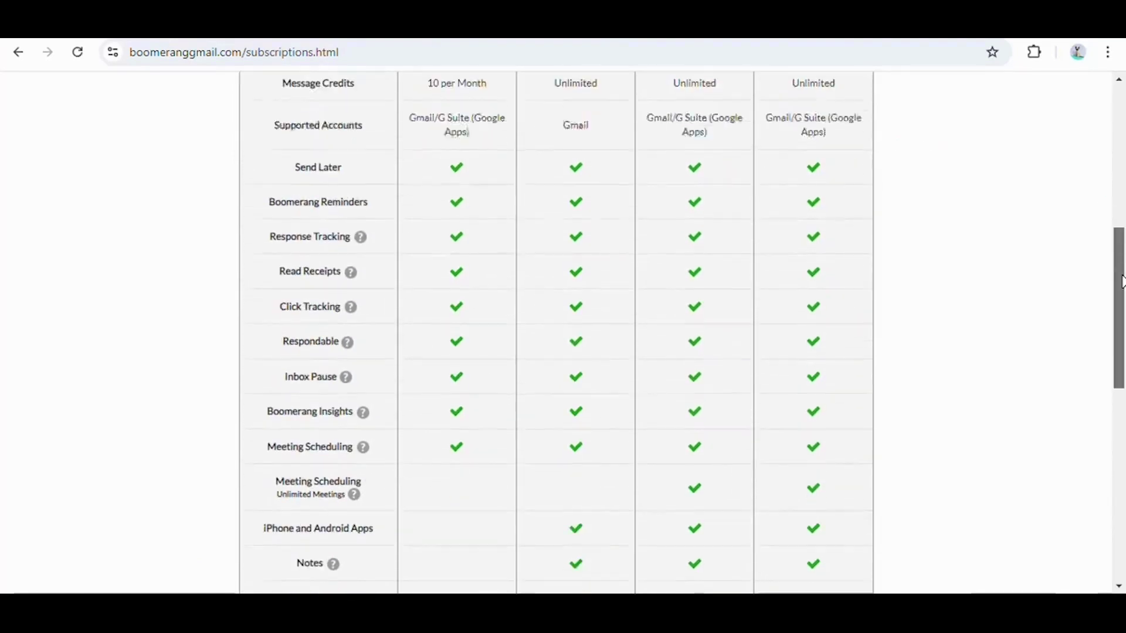